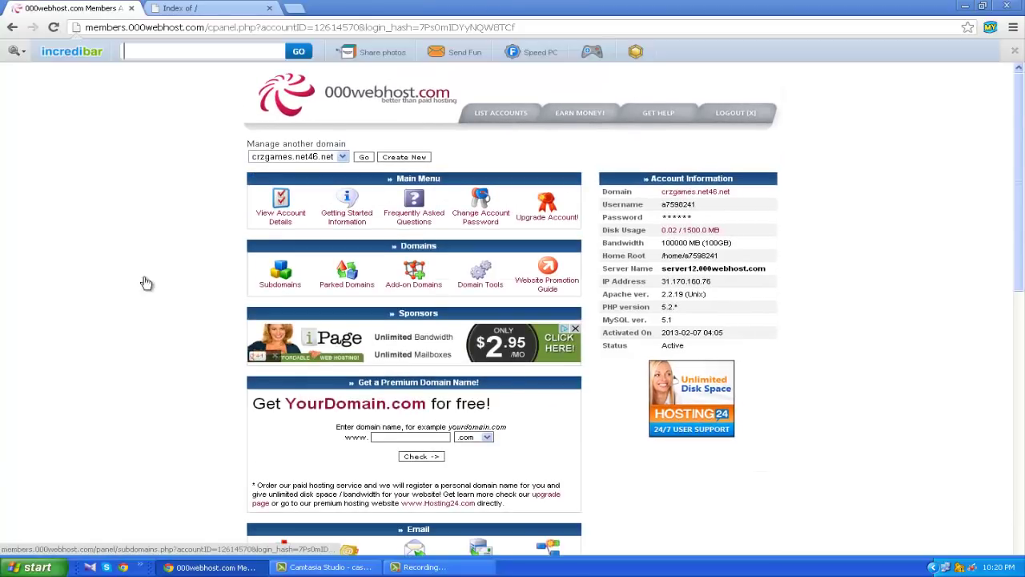
Show the crzgames.net46.net site index with forum/, test/ and the new minihelpermovies/ folder
left_click(240, 8)
Reload the site index, then search Google for 'phpbb3'
key("F5")
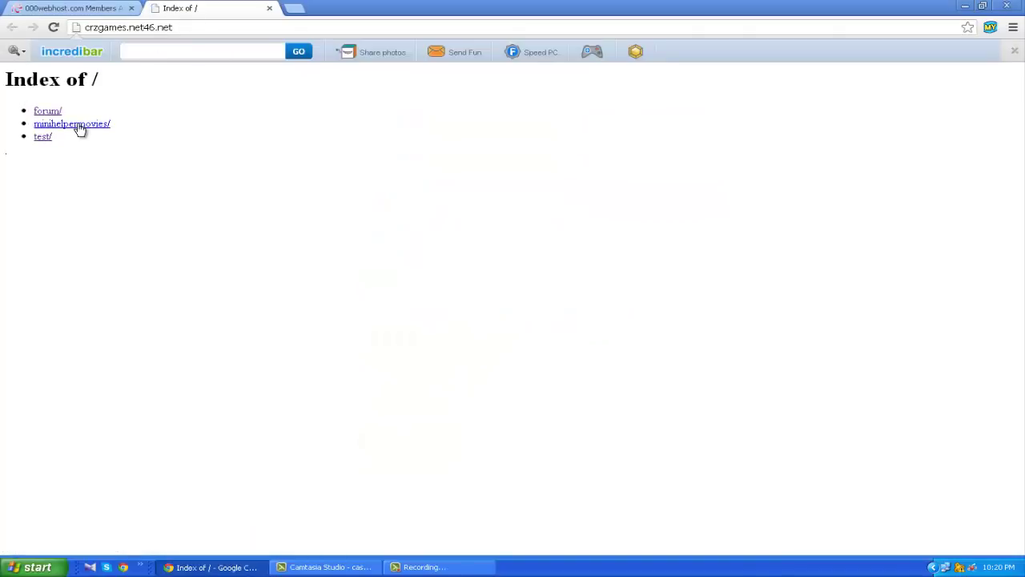
left_click(160, 29)
type("google.ro")
key("Return")
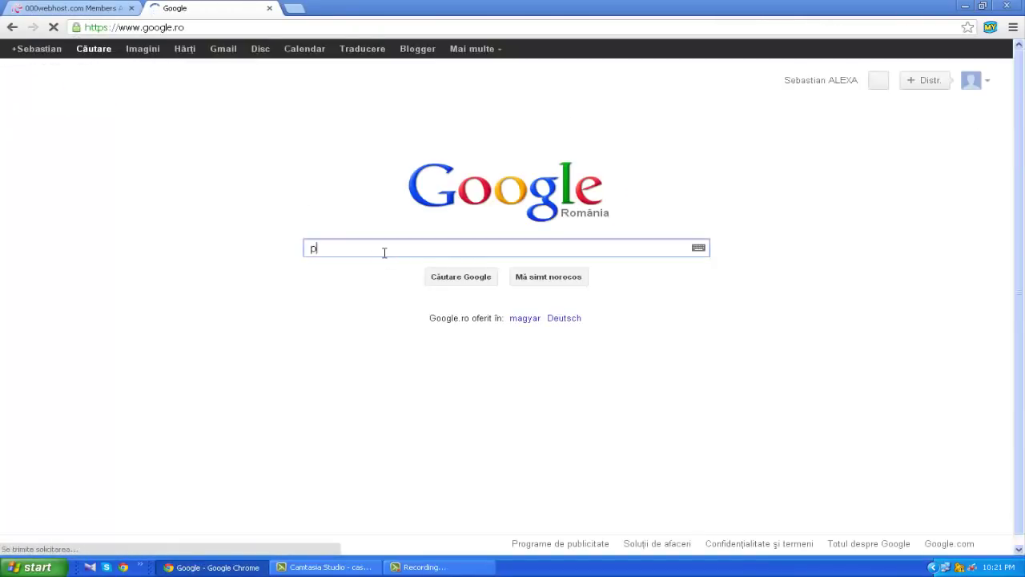
type("phpbb3")
key("Return")
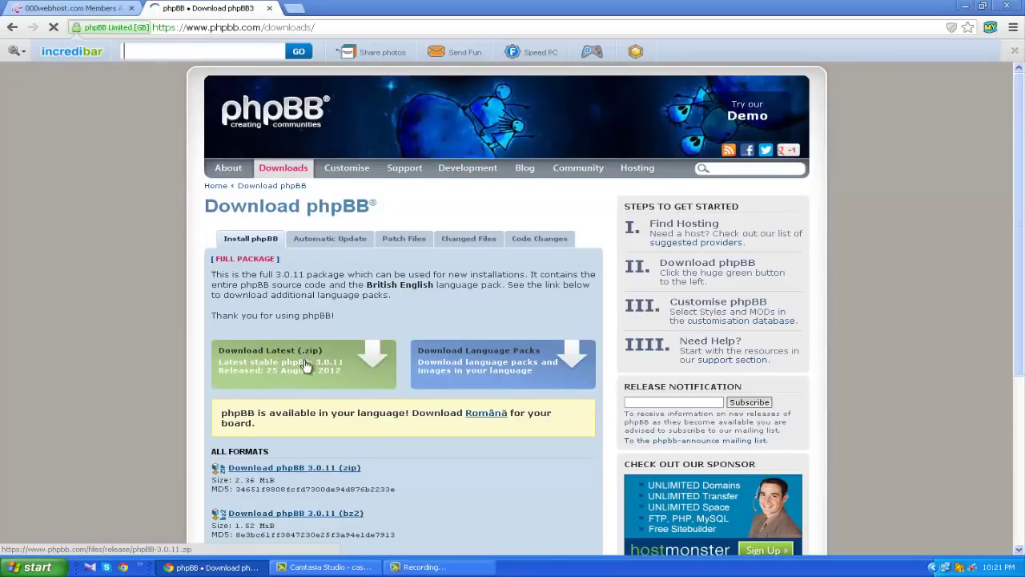
Download the latest phpBB 3.0.11 full package (.zip), view Language Packs, then close the phpBB tab
left_click(327, 471)
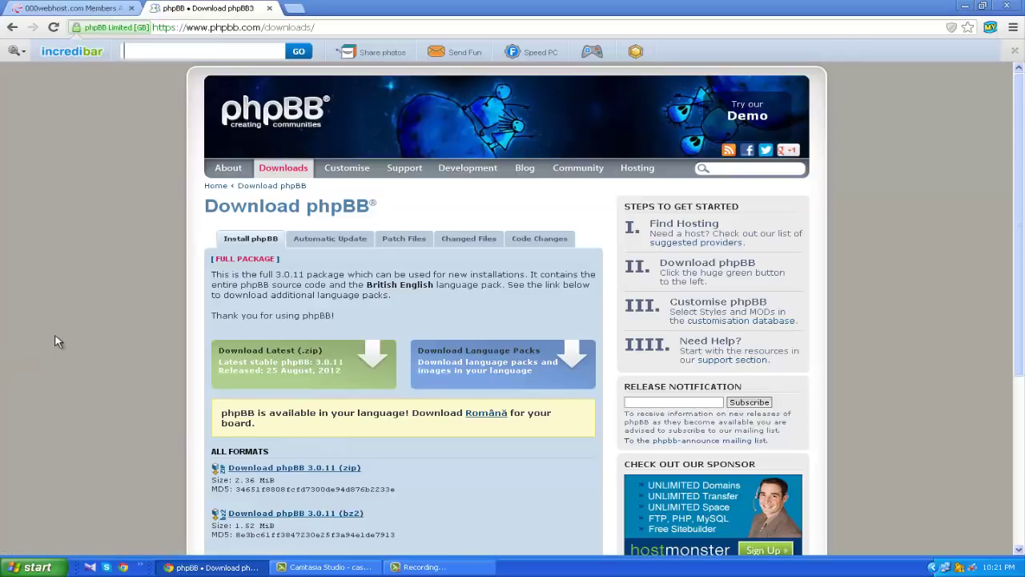
left_click(472, 358)
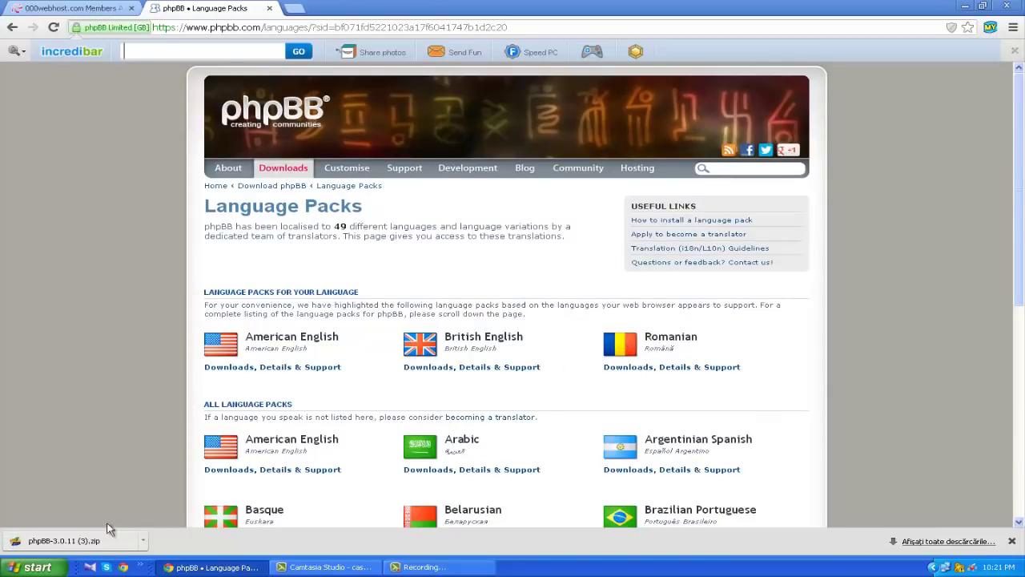
left_click(270, 8)
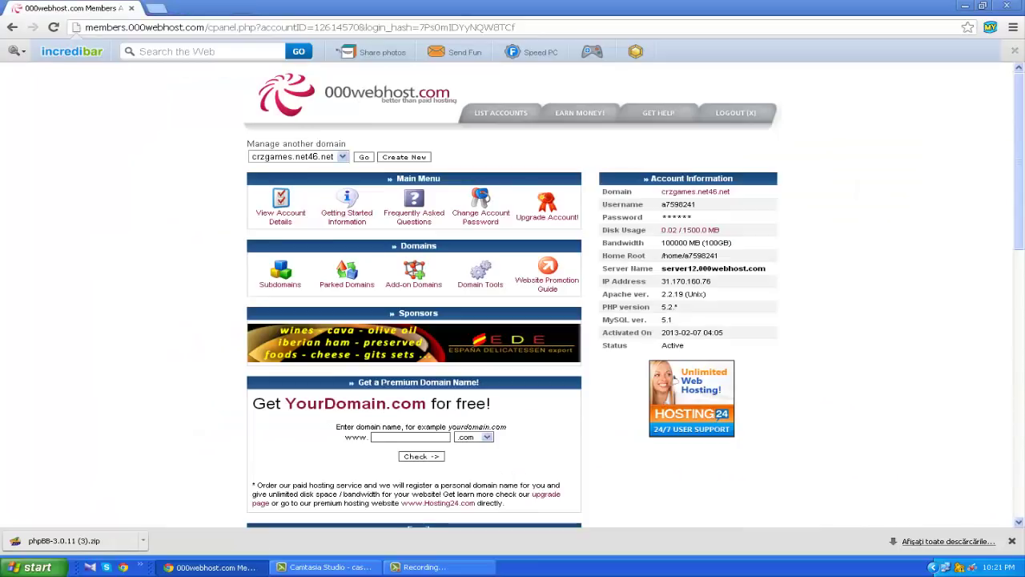
Dismiss the downloads bar and scroll the control panel down to the FTP details
left_click(1012, 541)
left_click(983, 5)
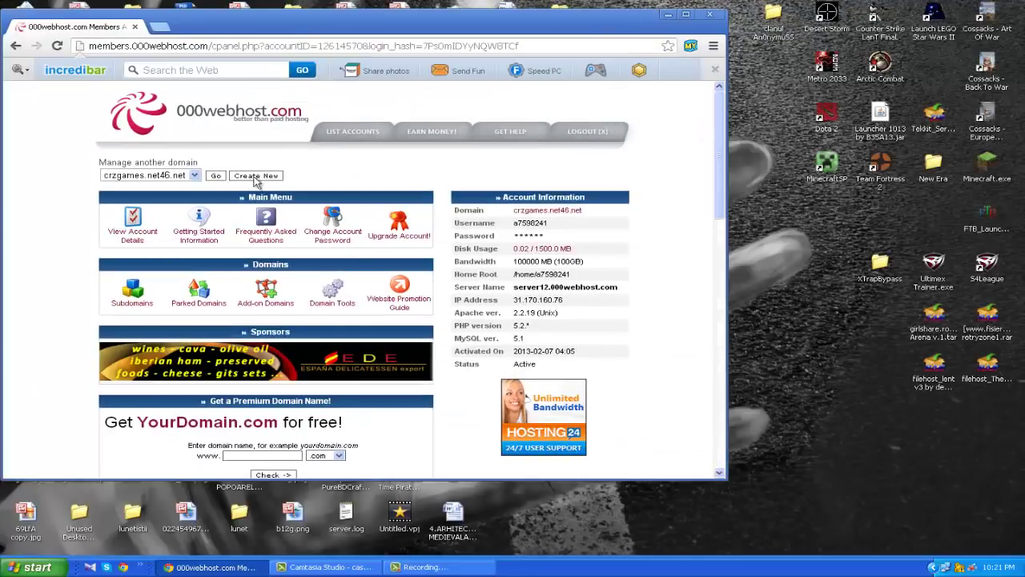
scroll(72, 339, "down", 5)
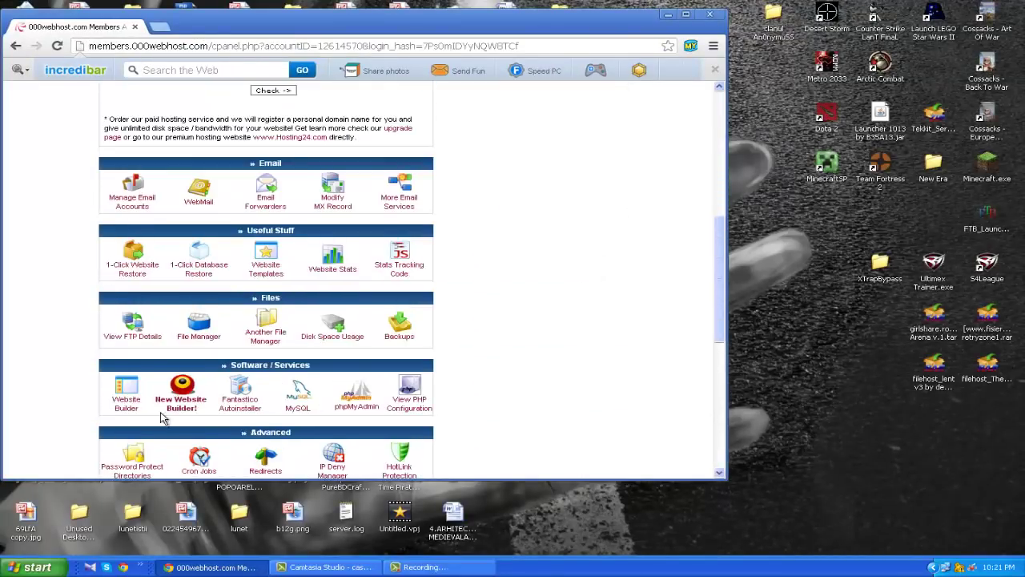
scroll(157, 410, "down", 1)
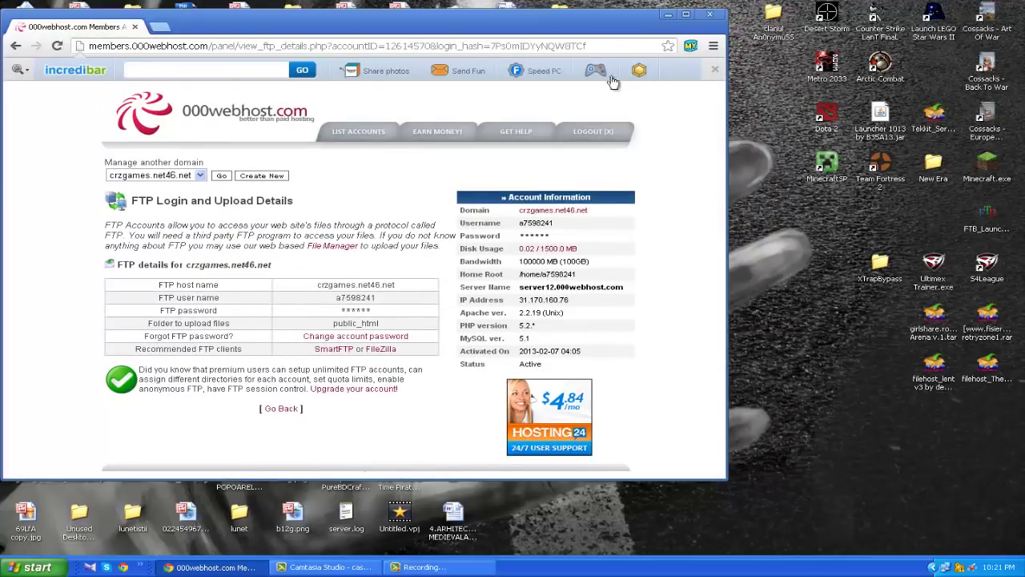
Launch FileZilla Client from its desktop shortcut beside the browser
left_click_drag(586, 32, 936, 24)
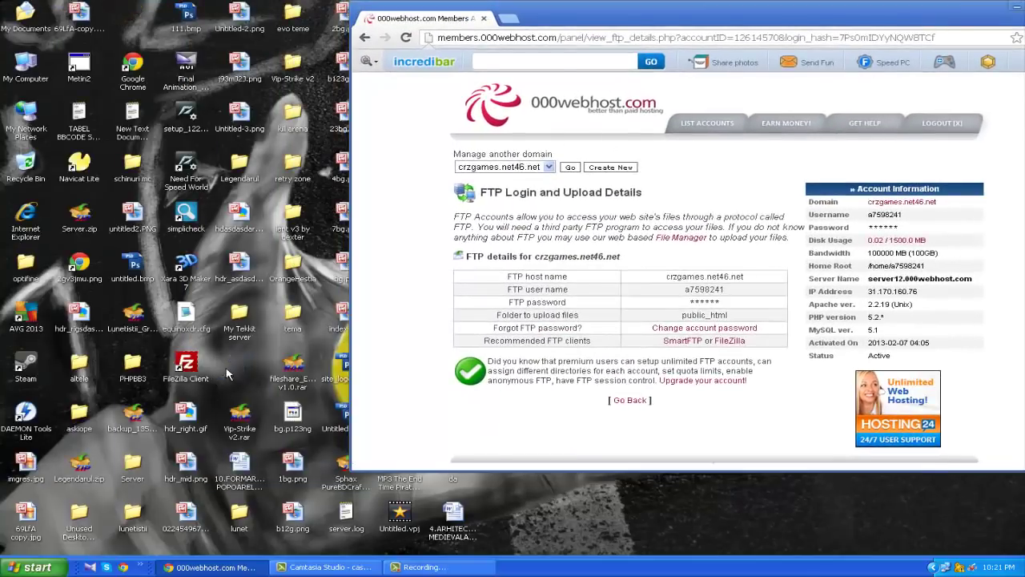
left_click(192, 370)
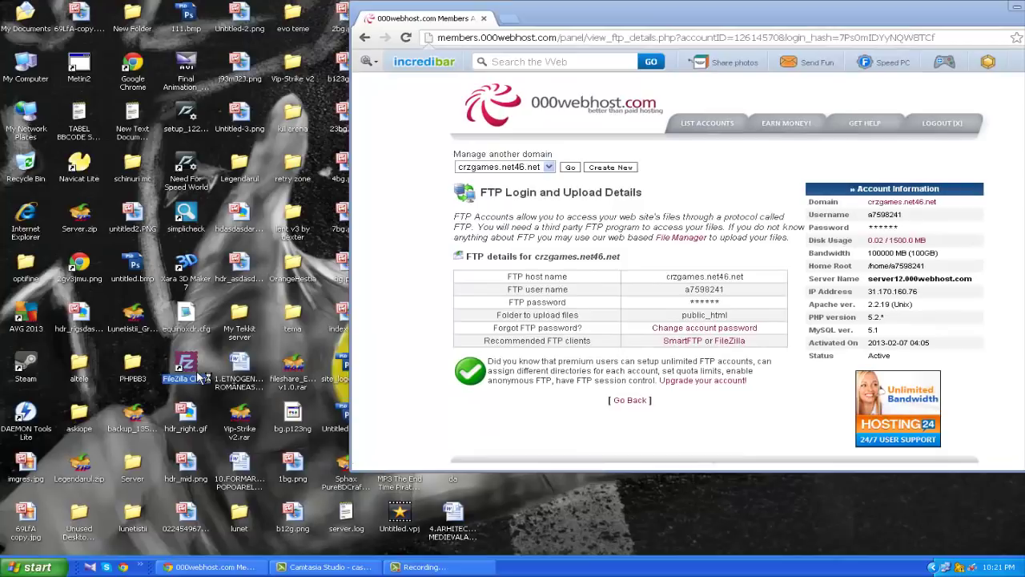
double_click(201, 376)
left_click_drag(769, 8, 807, 4)
Quickconnect FileZilla to crzgames.net46.net using the host, user name and password from the FTP details page
left_click(373, 94)
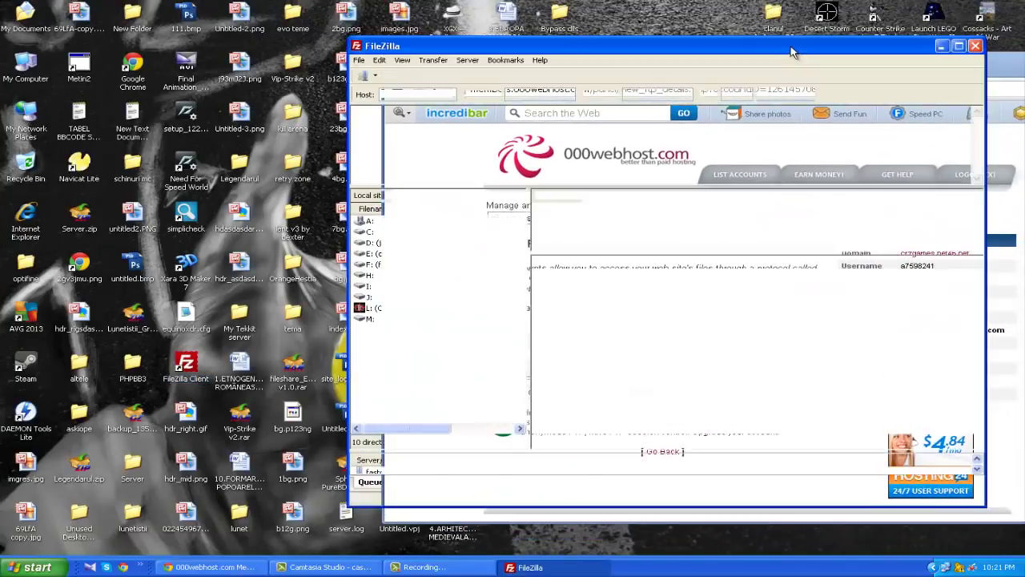
left_click(1019, 68)
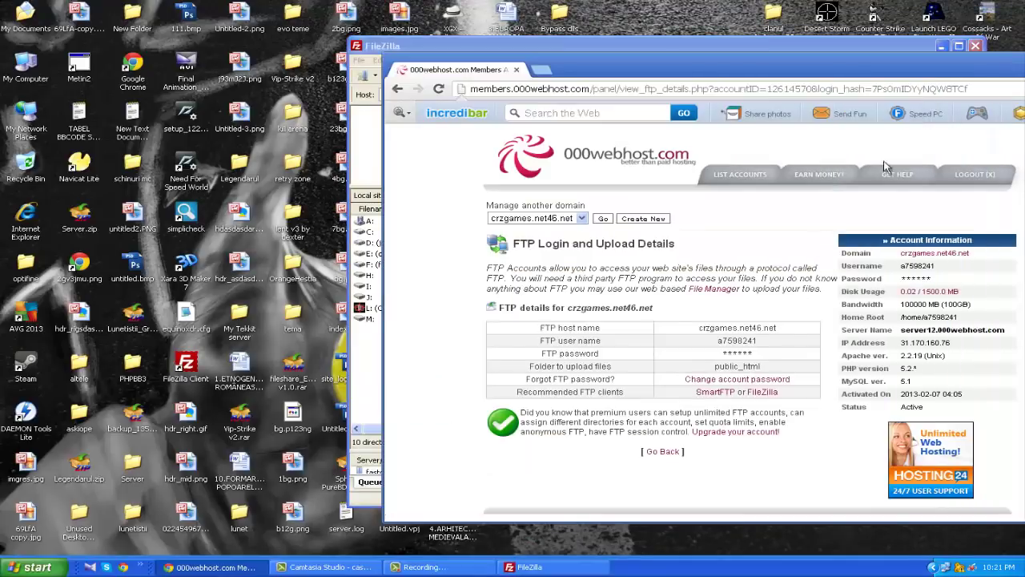
left_click_drag(797, 329, 695, 323)
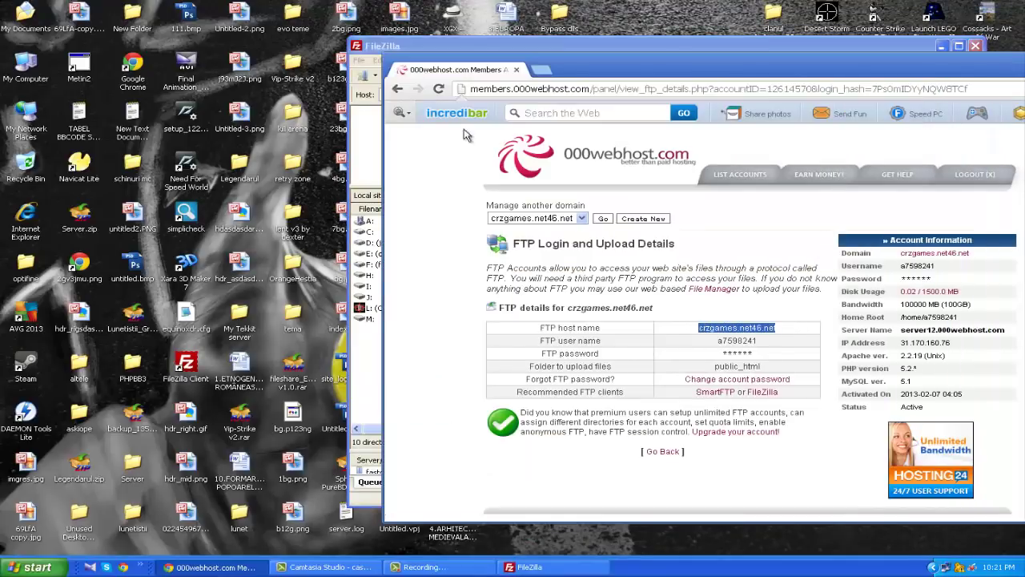
left_click(373, 113)
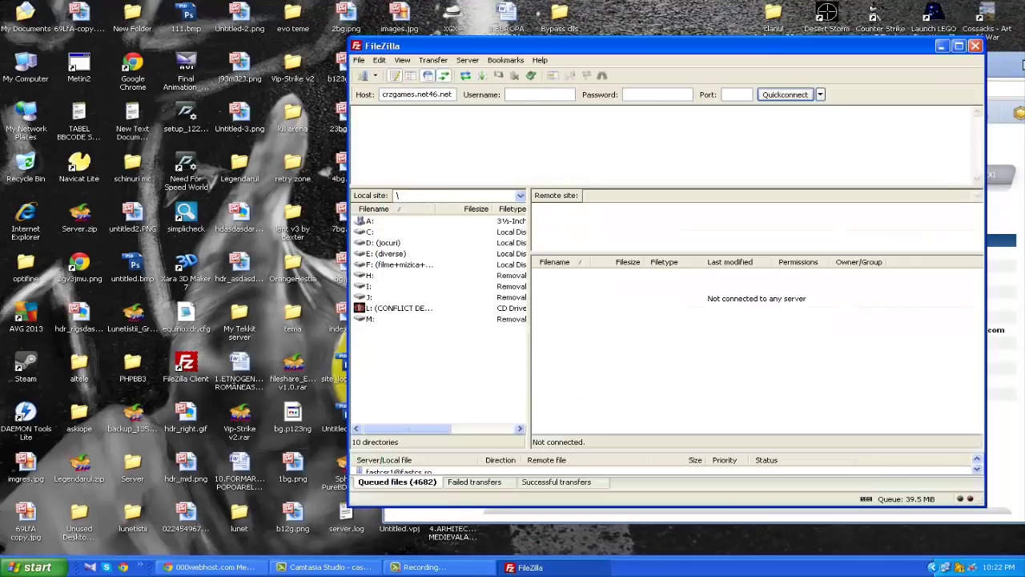
left_click(1020, 69)
left_click_drag(774, 341, 715, 341)
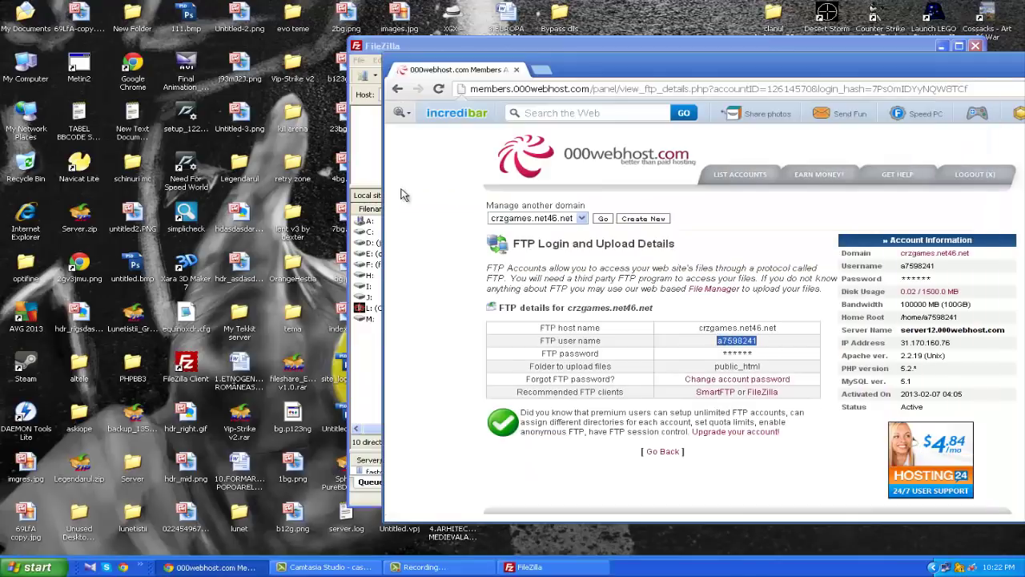
key("alt+Tab")
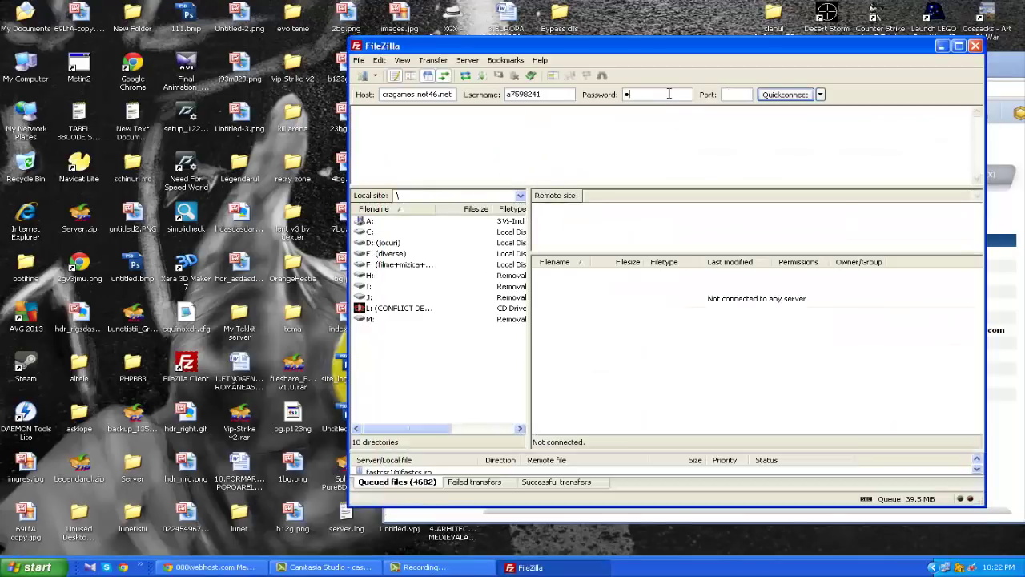
left_click(801, 97)
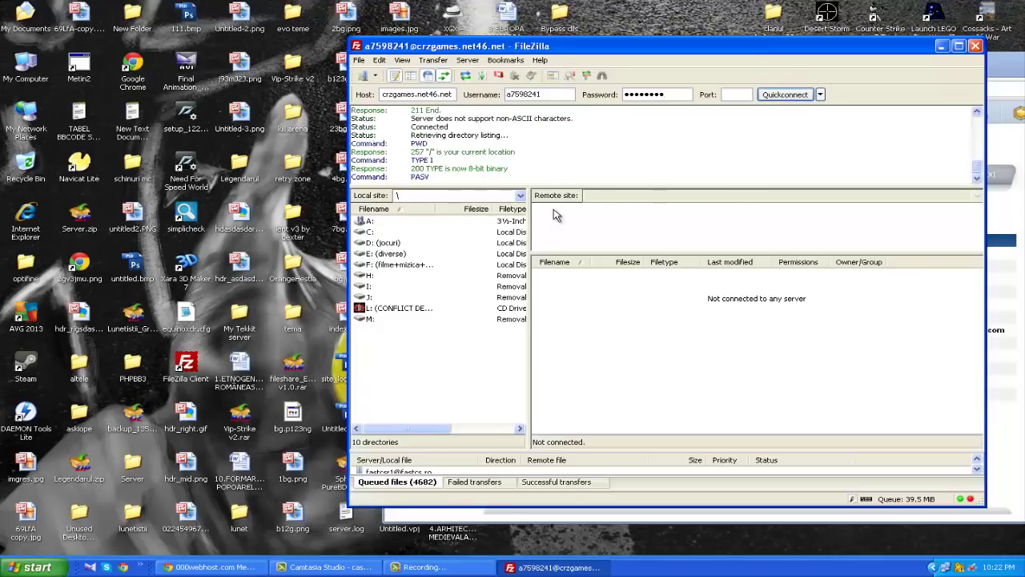
Open the empty remote /public_html/minihelpermovies folder and place FileZilla on the right
double_click(566, 287)
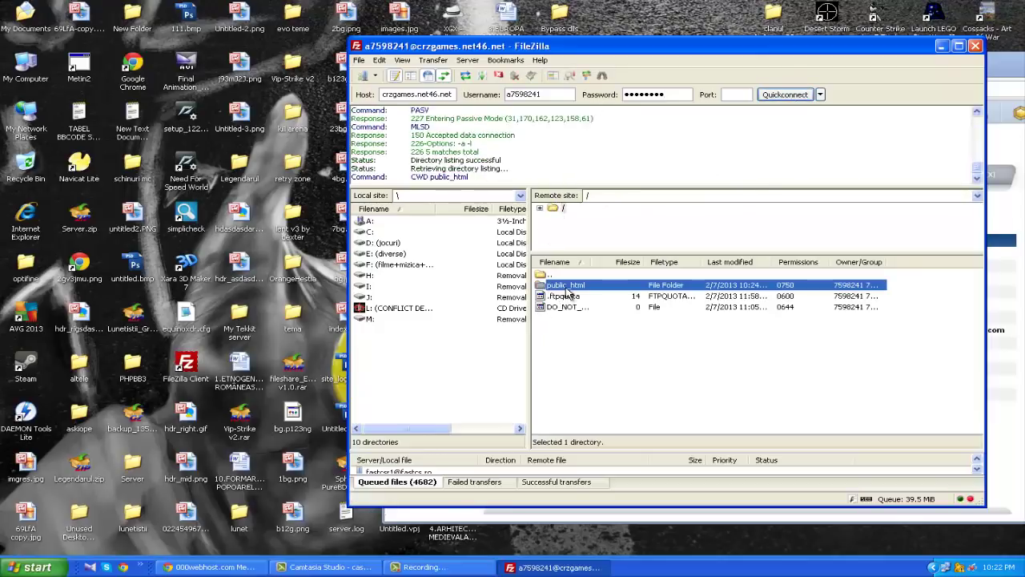
double_click(569, 296)
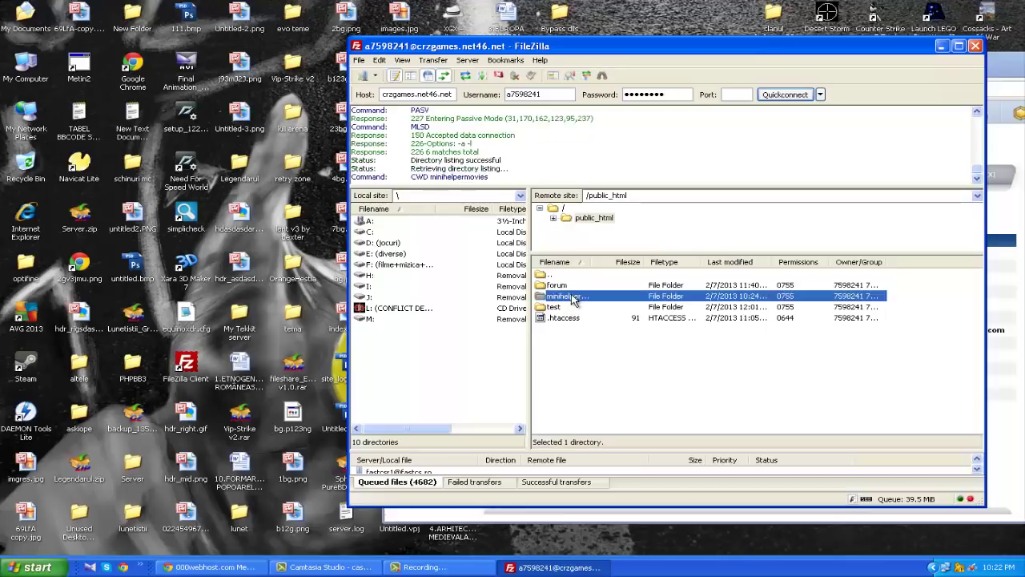
left_click(998, 74)
left_click(781, 46)
left_click_drag(776, 53, 1000, 74)
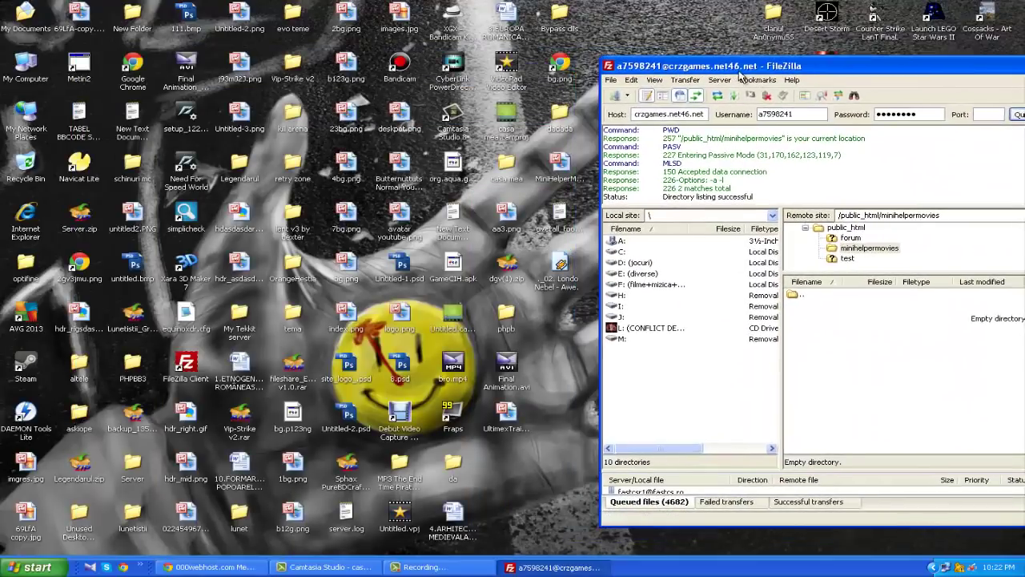
Upload all 29 items from dadada\phpBB3 into the remote minihelpermovies folder
left_click(563, 124)
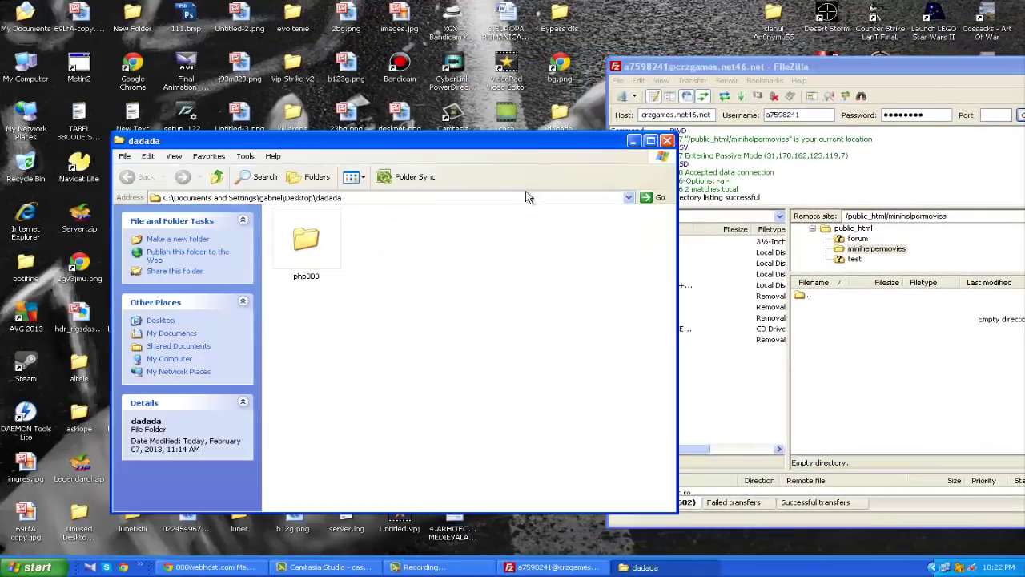
double_click(301, 268)
scroll(593, 385, "down", 1)
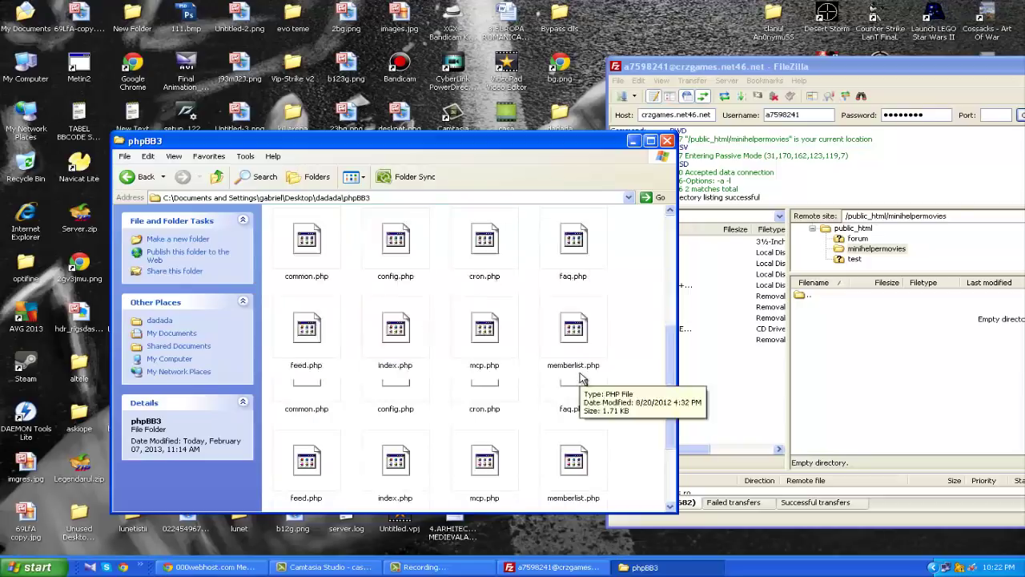
scroll(553, 361, "up", 1)
key("ctrl+a")
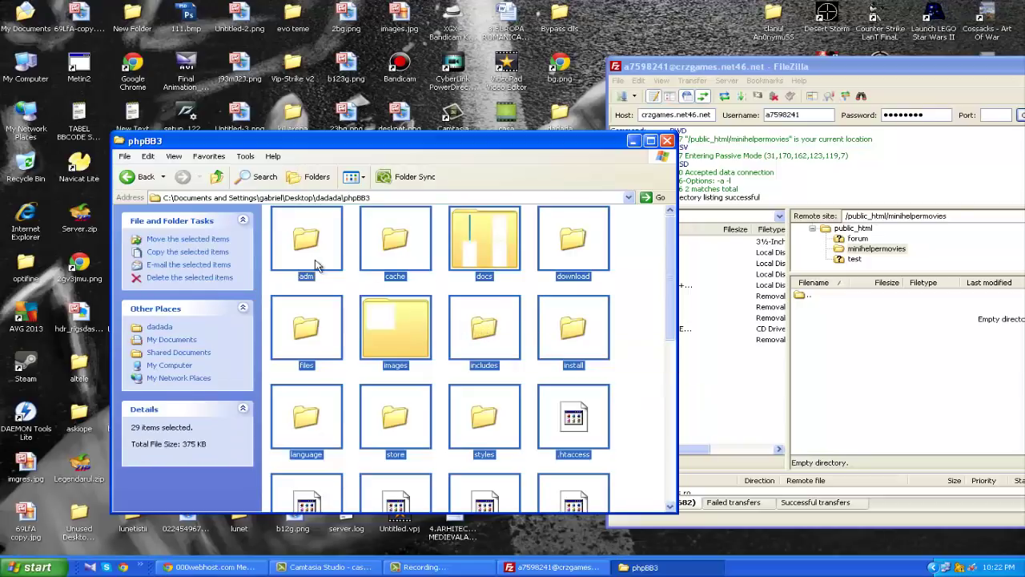
left_click_drag(371, 327, 898, 357)
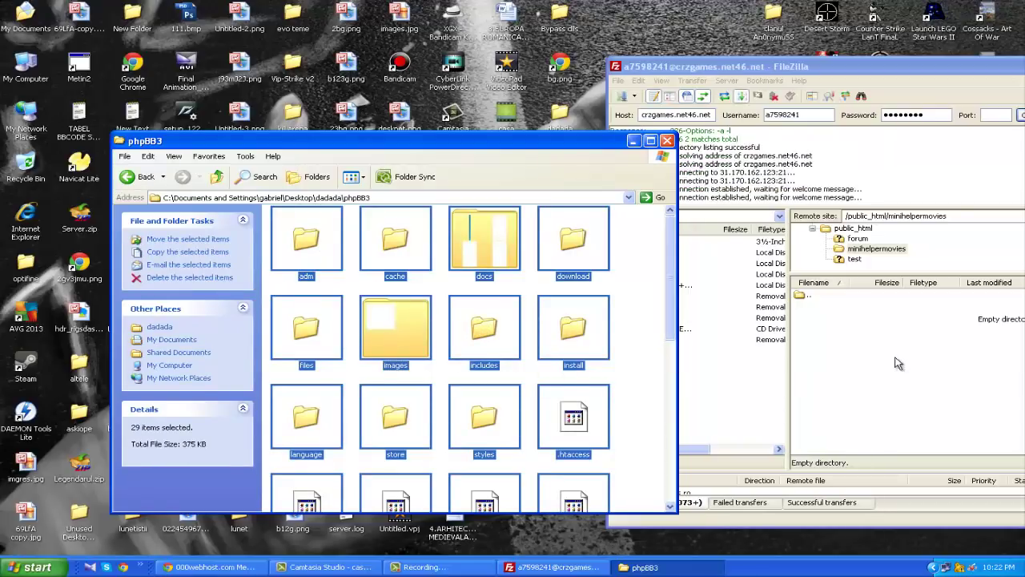
left_click(666, 140)
left_click_drag(812, 66, 507, 70)
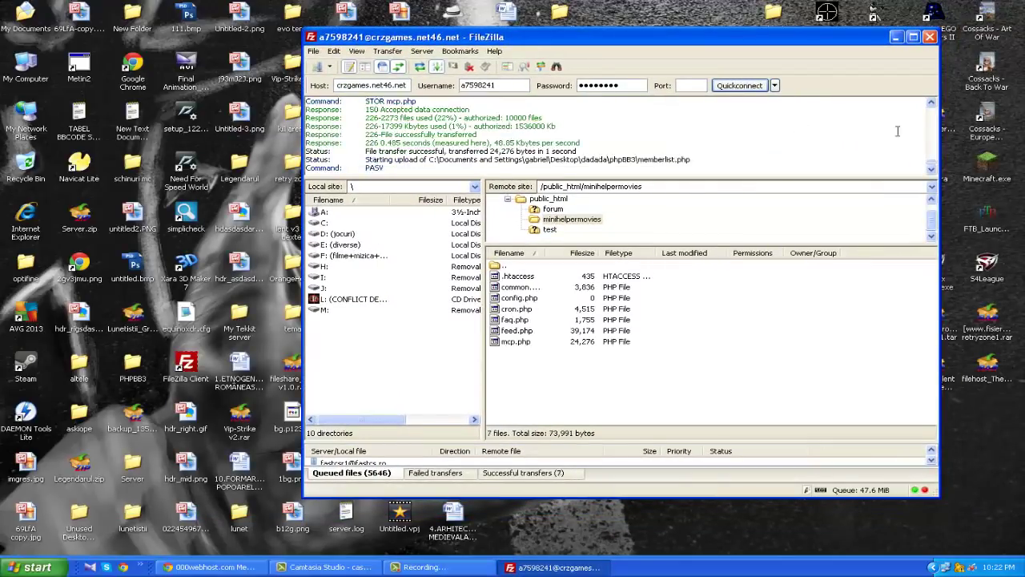
Return to the maximized control panel and open its MySQL database page
left_click(896, 37)
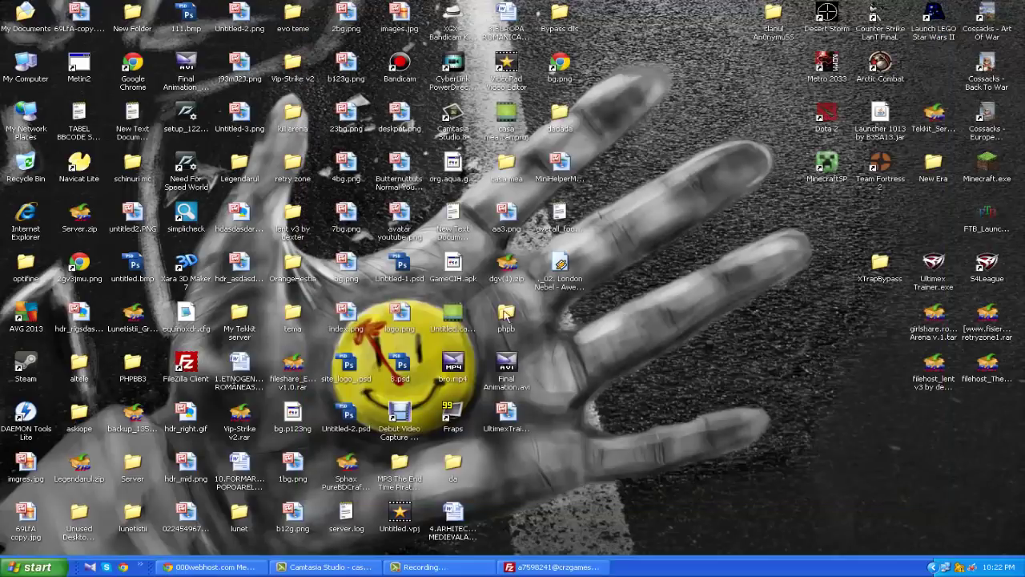
left_click(209, 566)
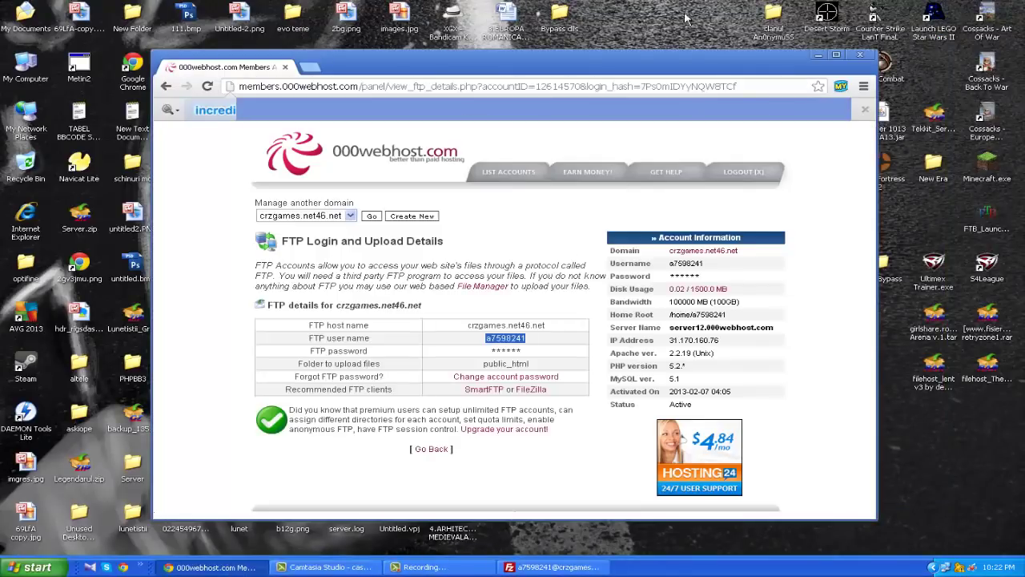
left_click(836, 54)
left_click(432, 390)
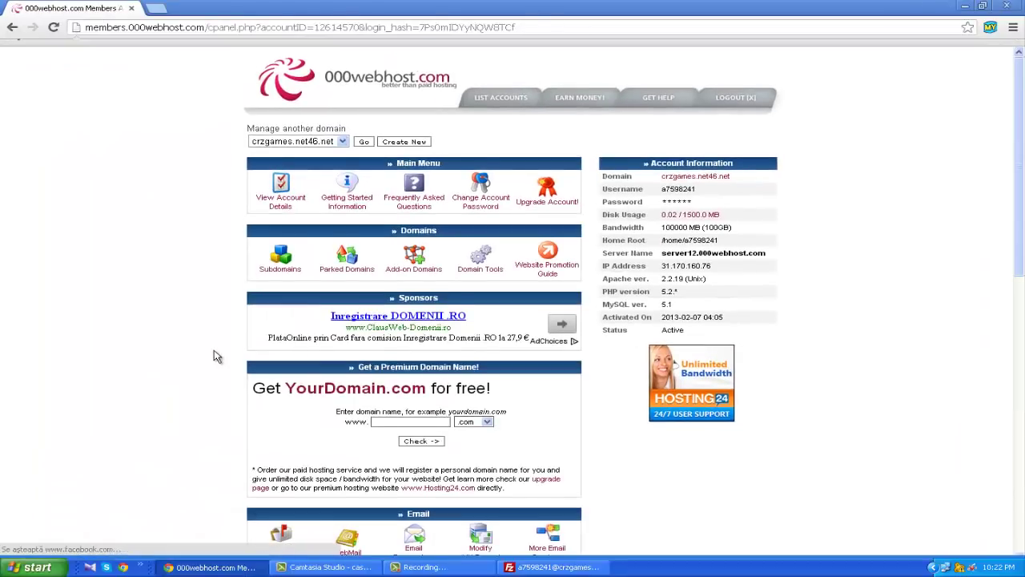
scroll(213, 330, "down", 5)
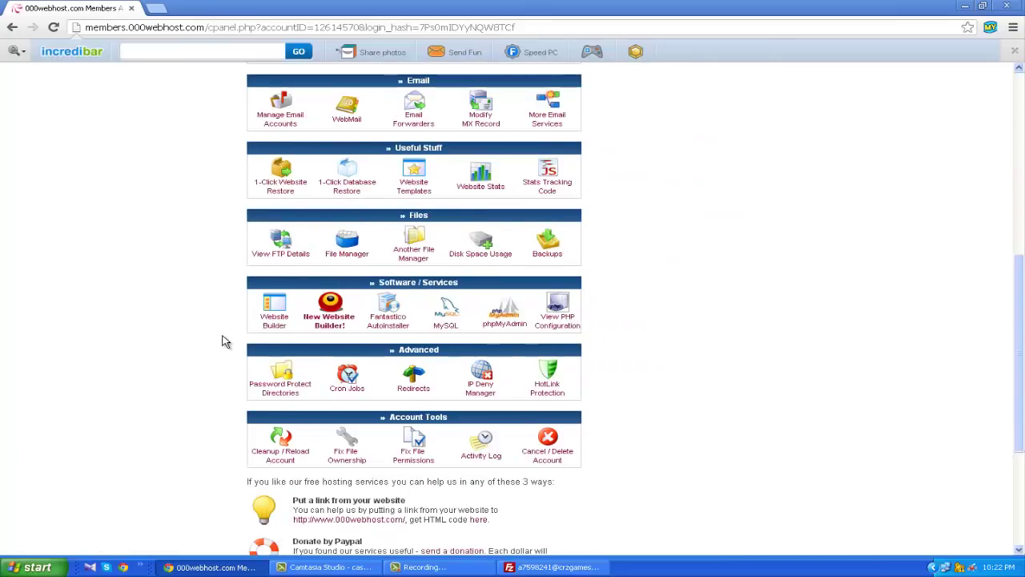
scroll(224, 341, "up", 1)
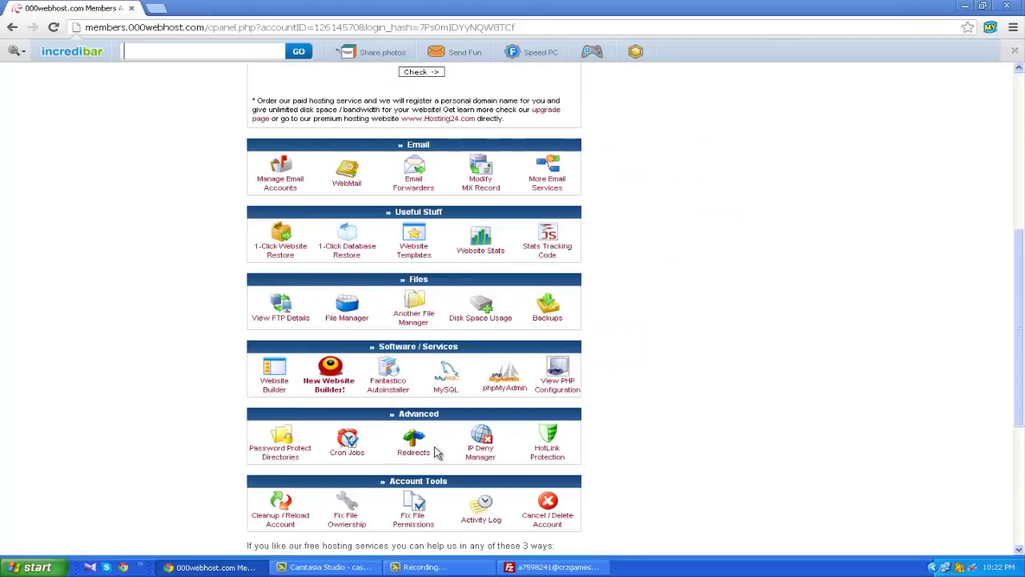
left_click(445, 386)
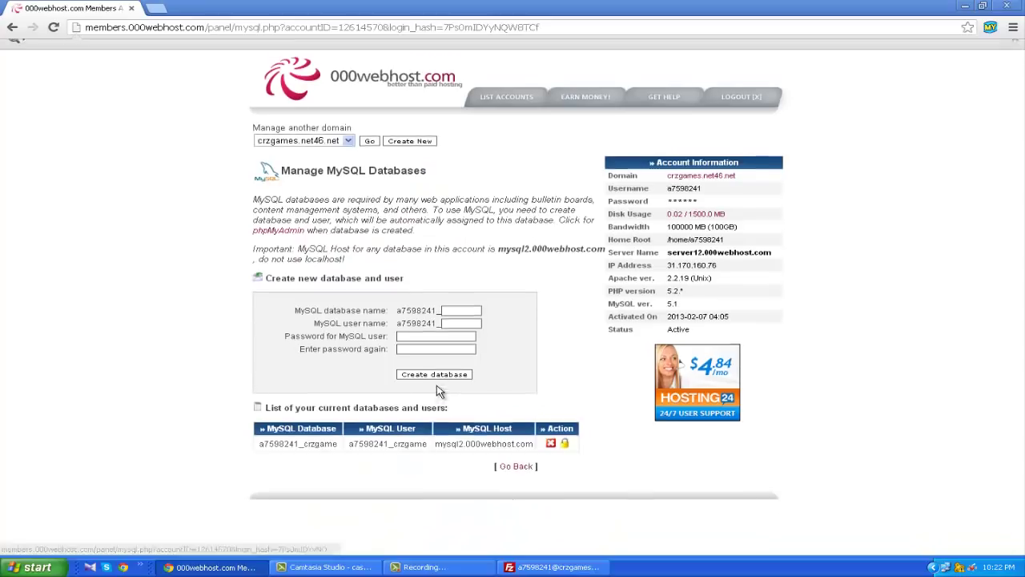
Create a MySQL database and matching user named mini, with its password entered twice
left_click(455, 326)
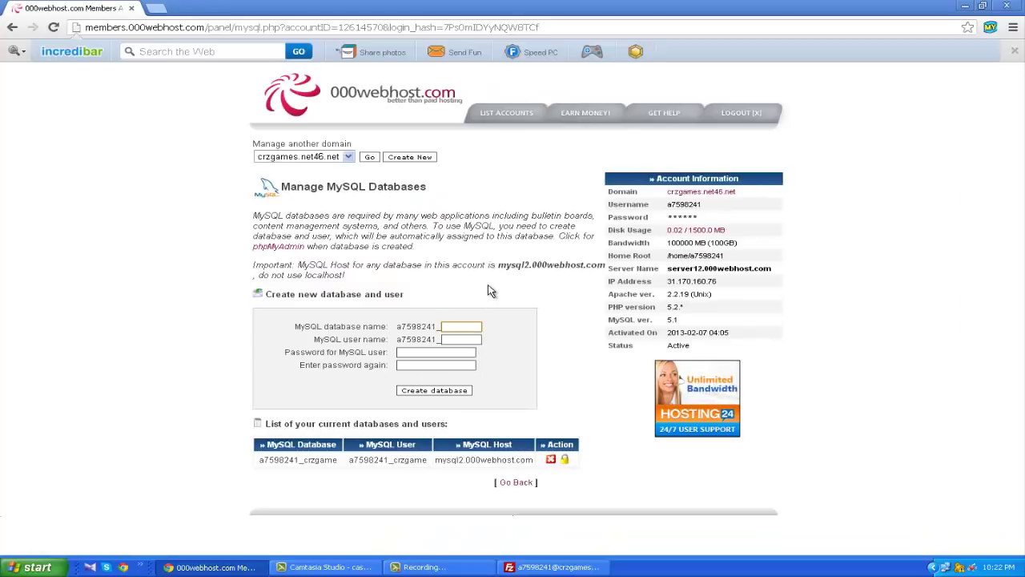
type("minihak")
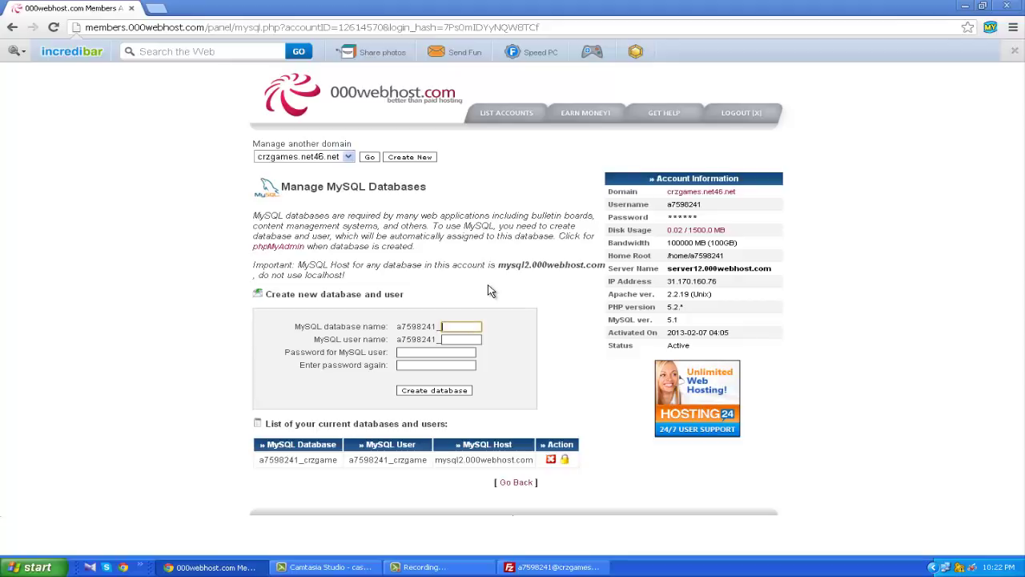
type("mi")
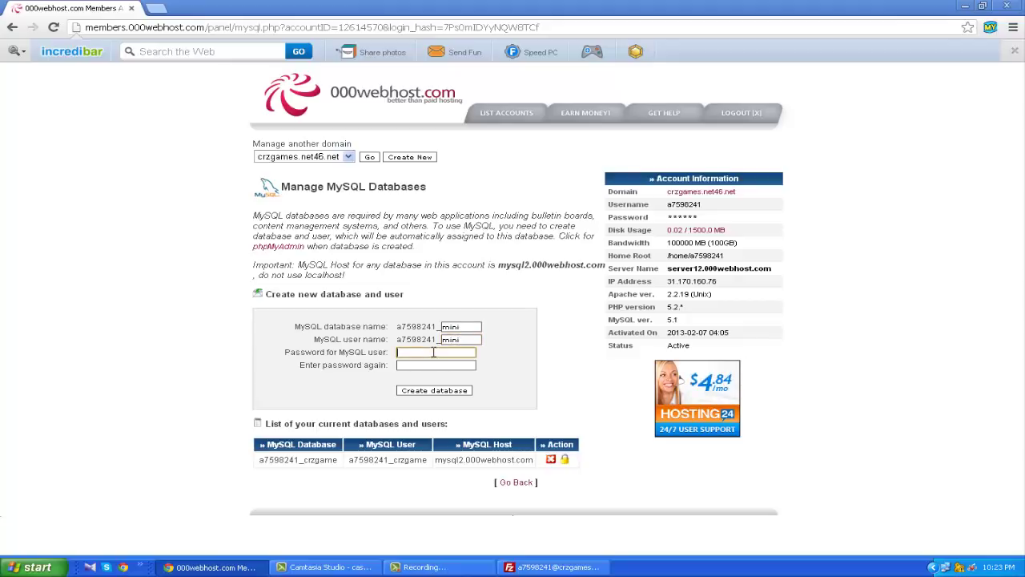
type("mi")
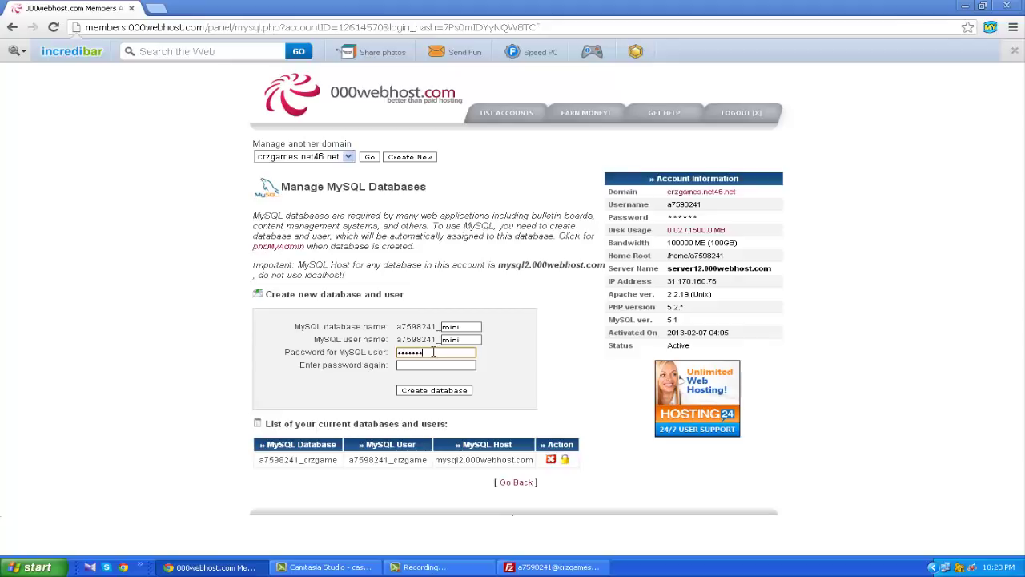
type("mi")
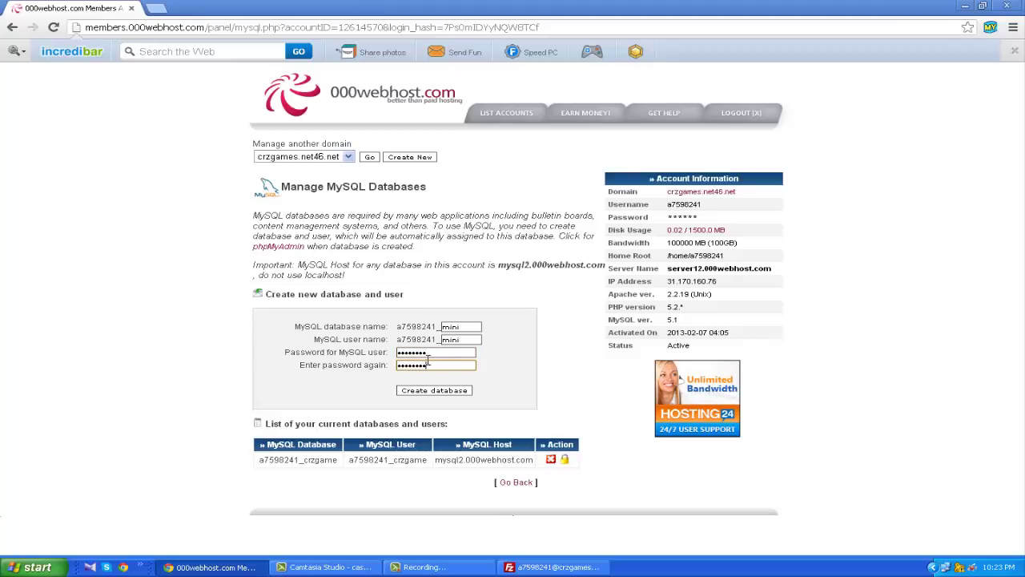
left_click(439, 392)
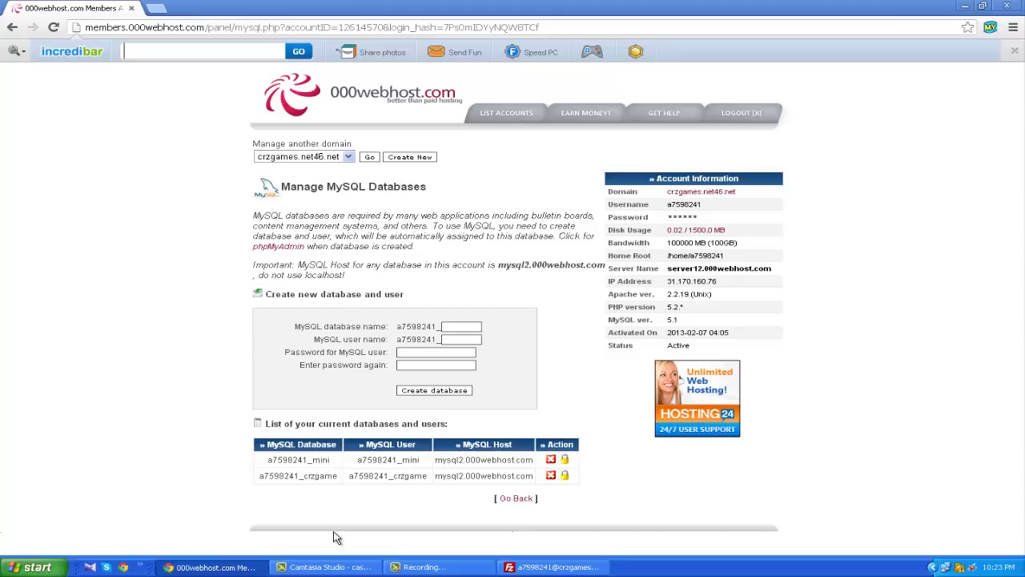
left_click_drag(267, 457, 499, 465)
left_click(204, 368)
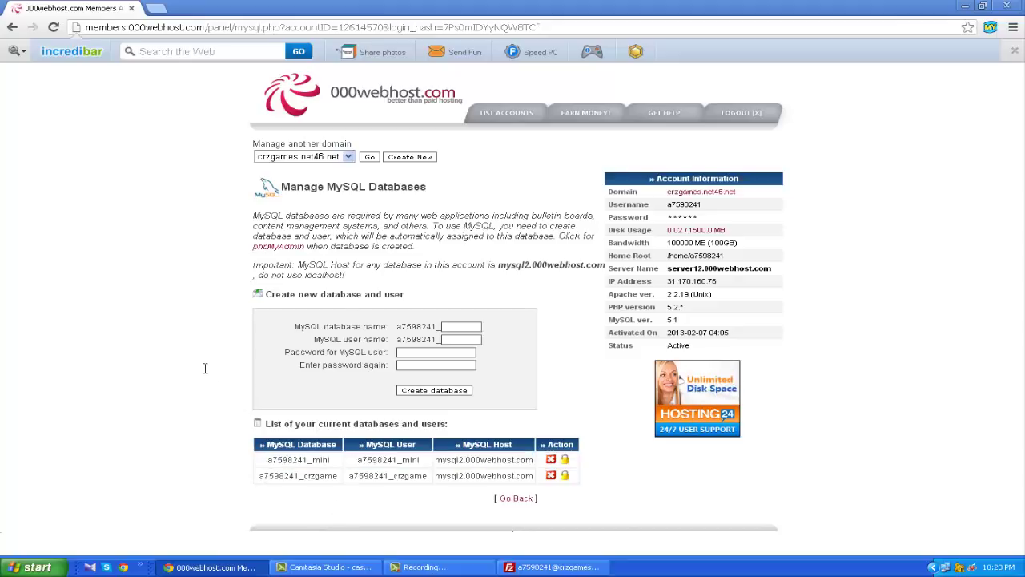
left_click(434, 390)
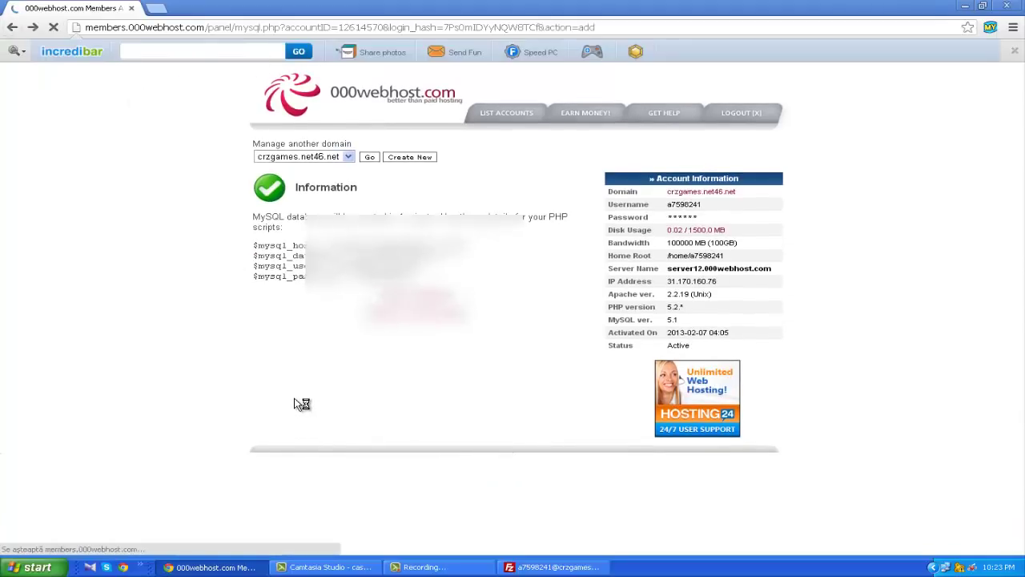
Check FileZilla's upload progress, now at 114 transferred files
scroll(150, 335, "down", 3)
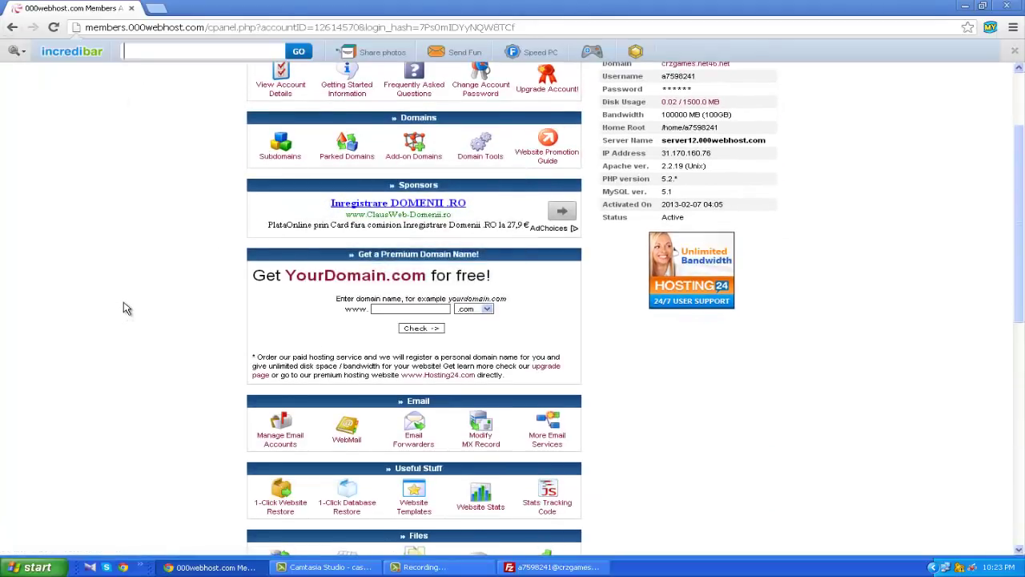
left_click(547, 567)
left_click(551, 567)
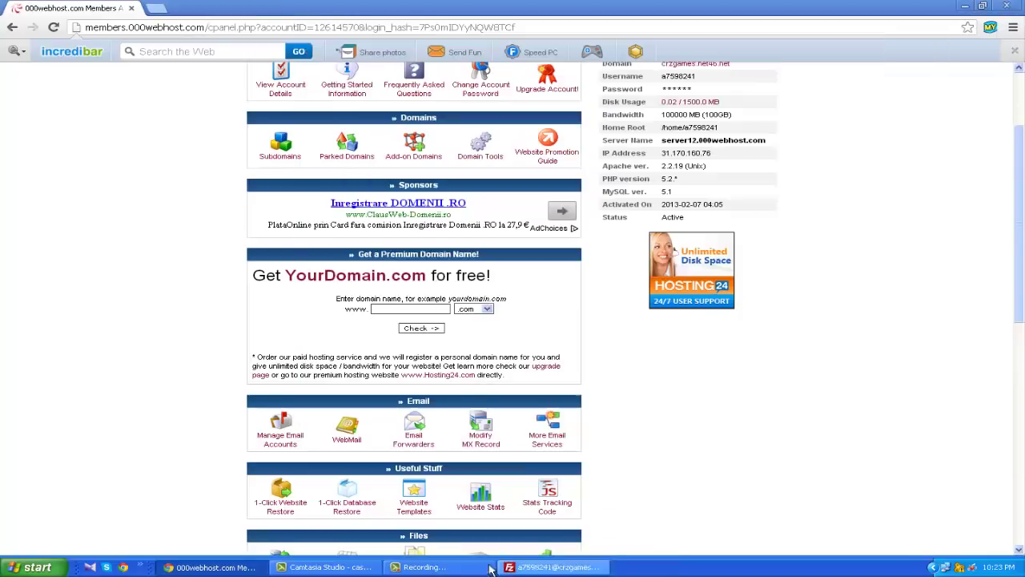
scroll(164, 272, "down", 3)
scroll(172, 259, "down", 3)
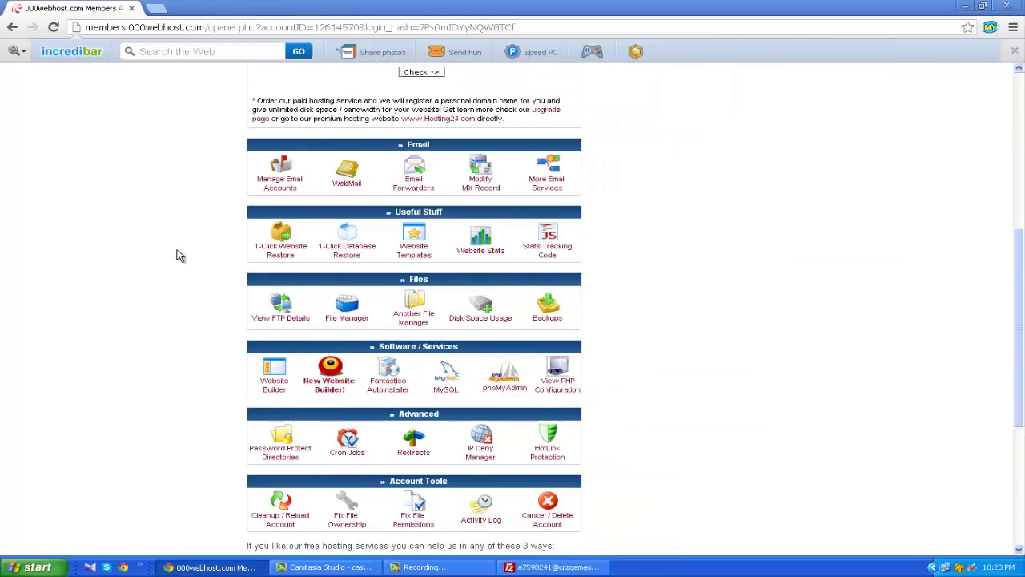
scroll(184, 256, "down", 1)
left_click(558, 567)
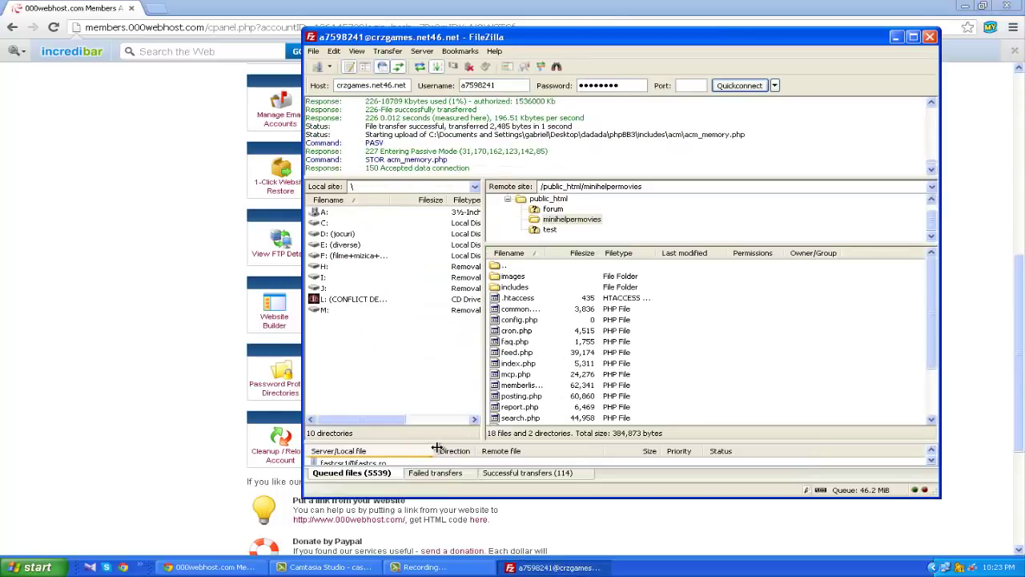
left_click(204, 360)
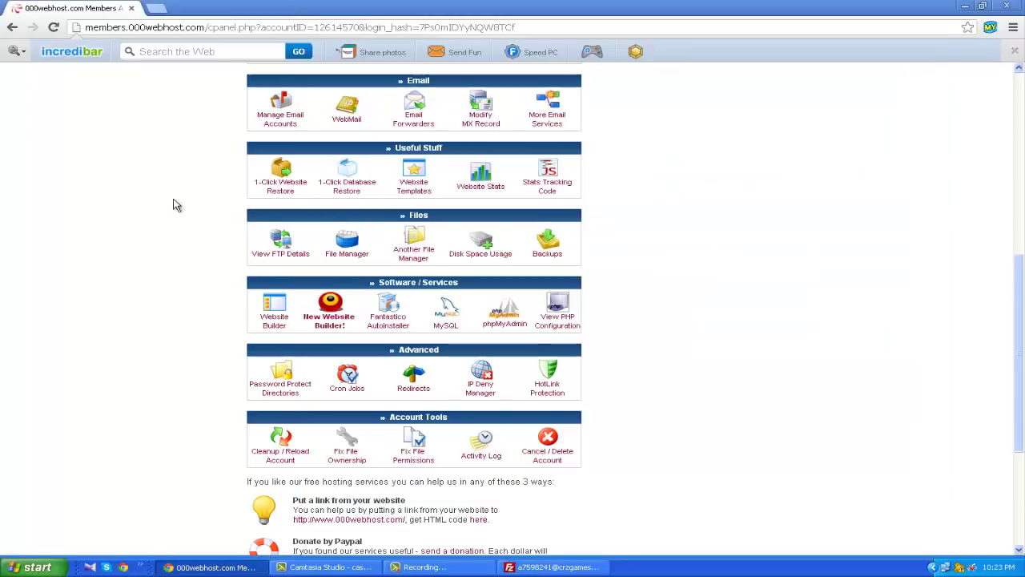
left_click(397, 322)
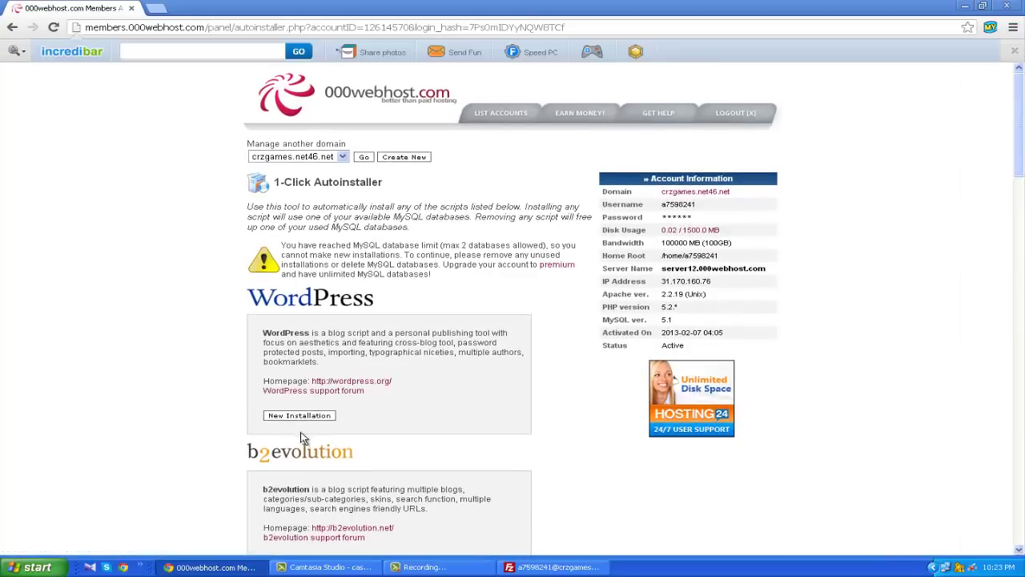
left_click(304, 418)
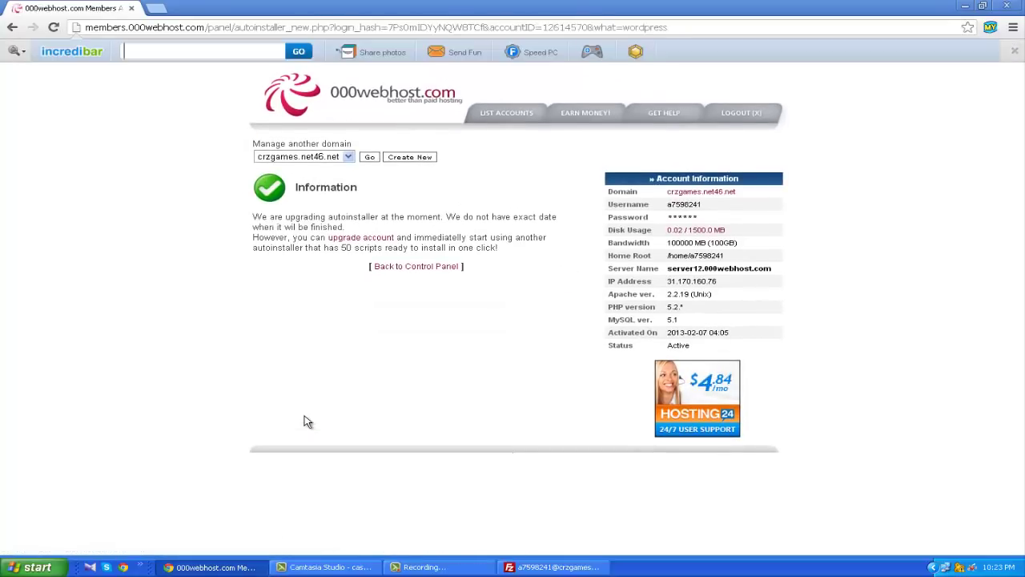
left_click(387, 268)
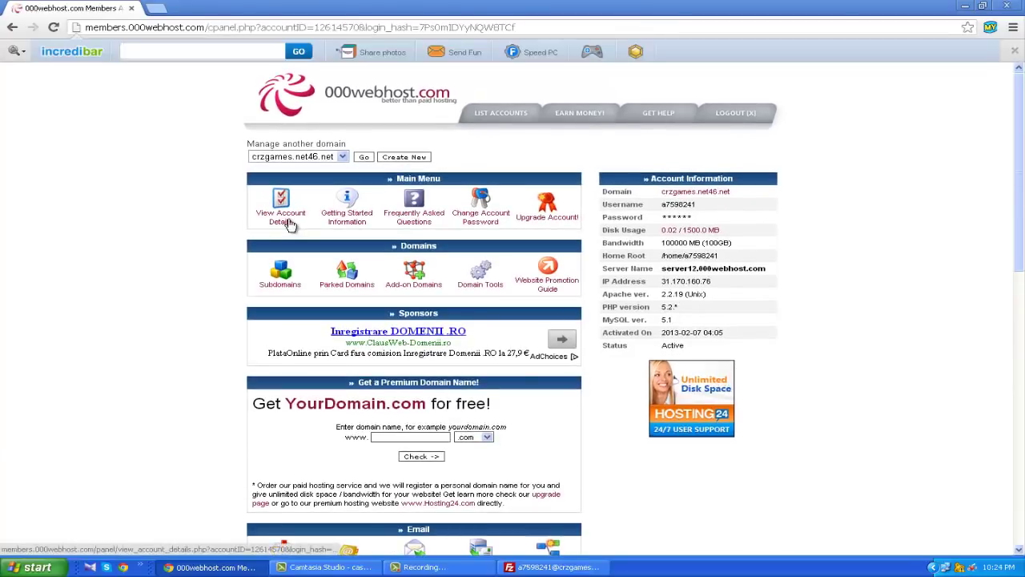
scroll(158, 265, "down", 2)
scroll(156, 263, "down", 5)
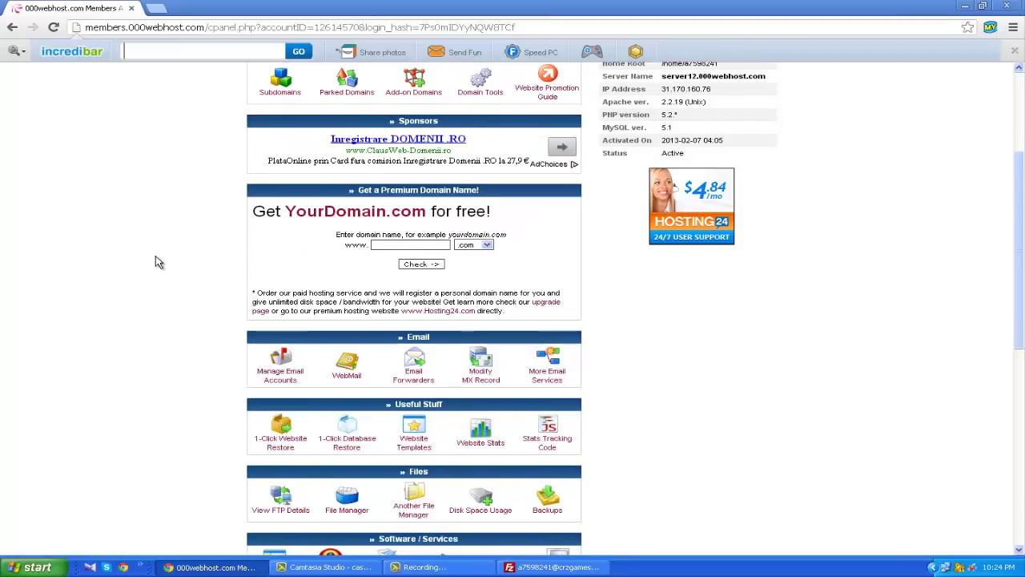
scroll(151, 257, "down", 1)
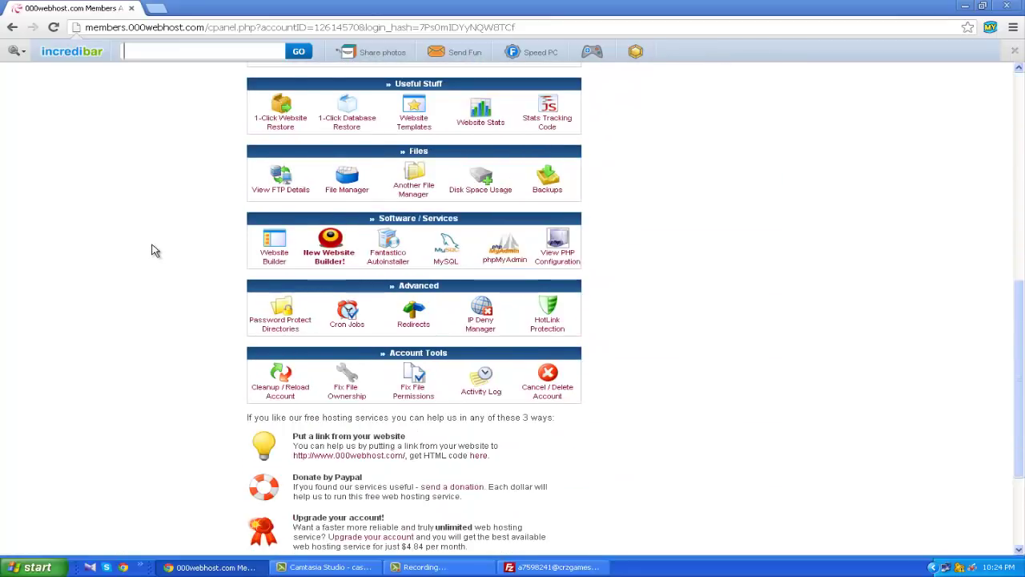
scroll(155, 251, "down", 3)
scroll(153, 250, "up", 3)
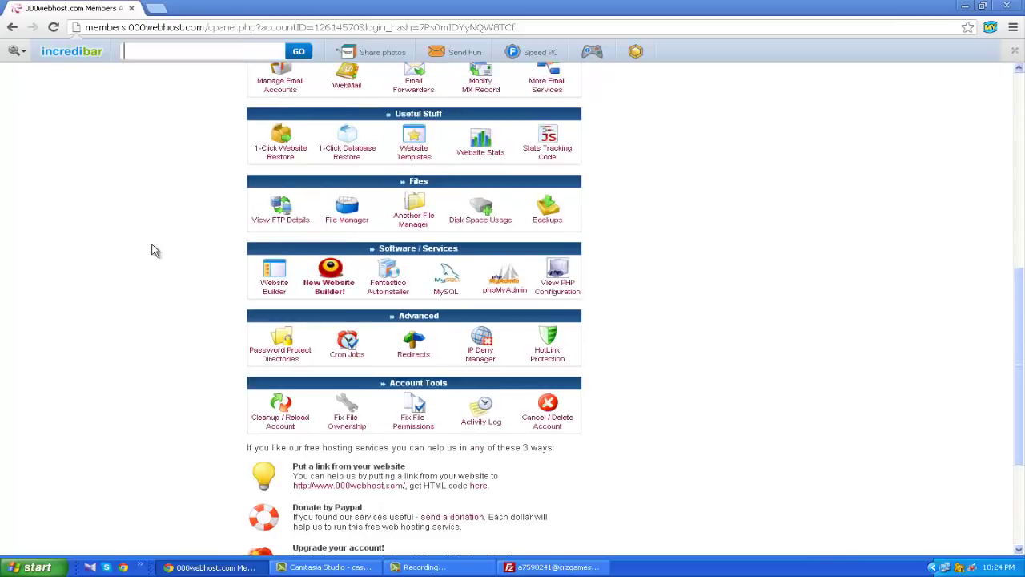
scroll(154, 250, "down", 2)
scroll(240, 447, "down", 1)
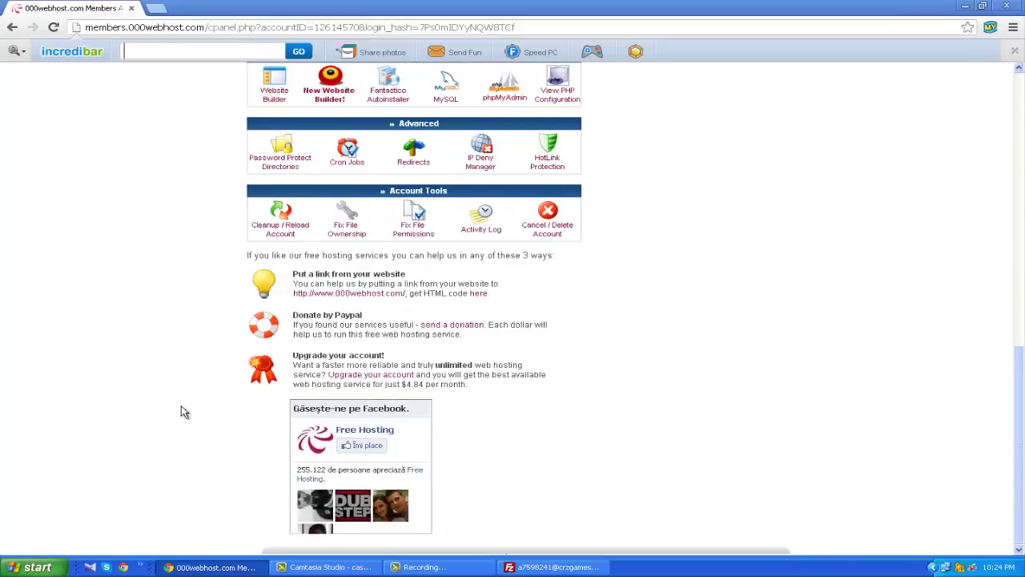
scroll(185, 396, "up", 5)
scroll(183, 395, "down", 5)
scroll(207, 432, "up", 4)
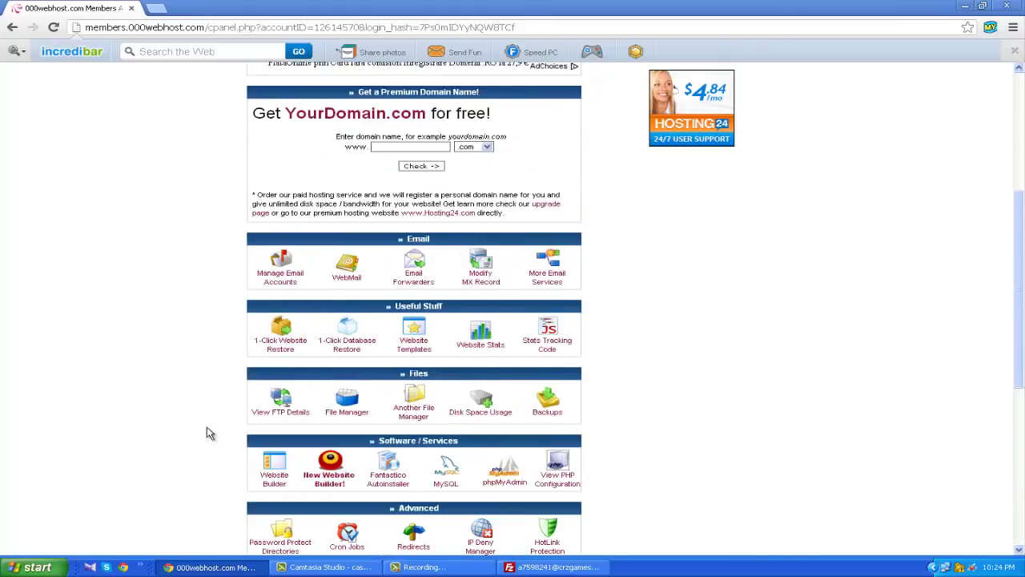
scroll(264, 387, "down", 2)
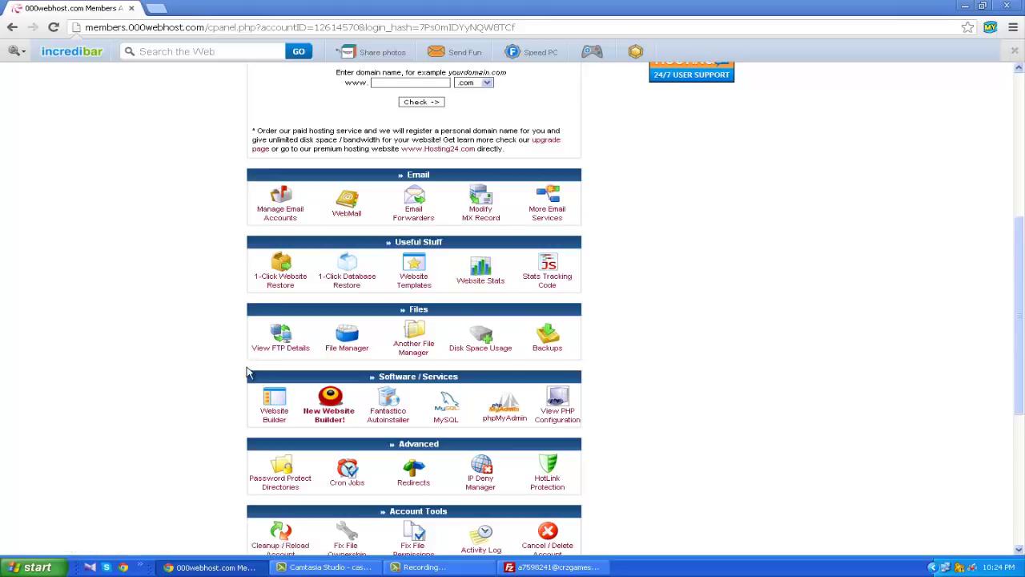
Open crzgames.net46.net in a new tab, try its minihelpermovies folder, and close the error page
left_click(553, 566)
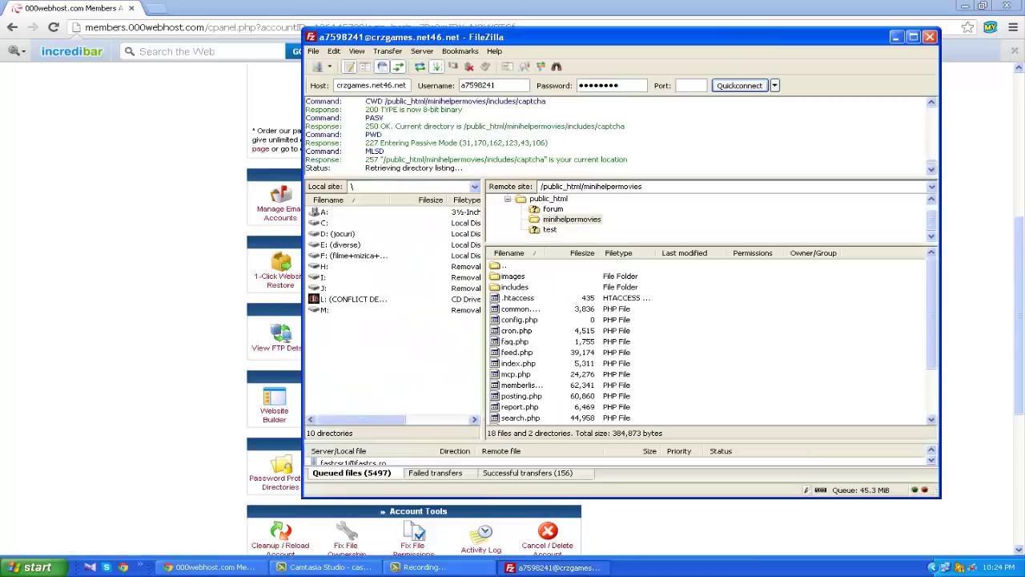
left_click(261, 275)
scroll(561, 160, "up", 4)
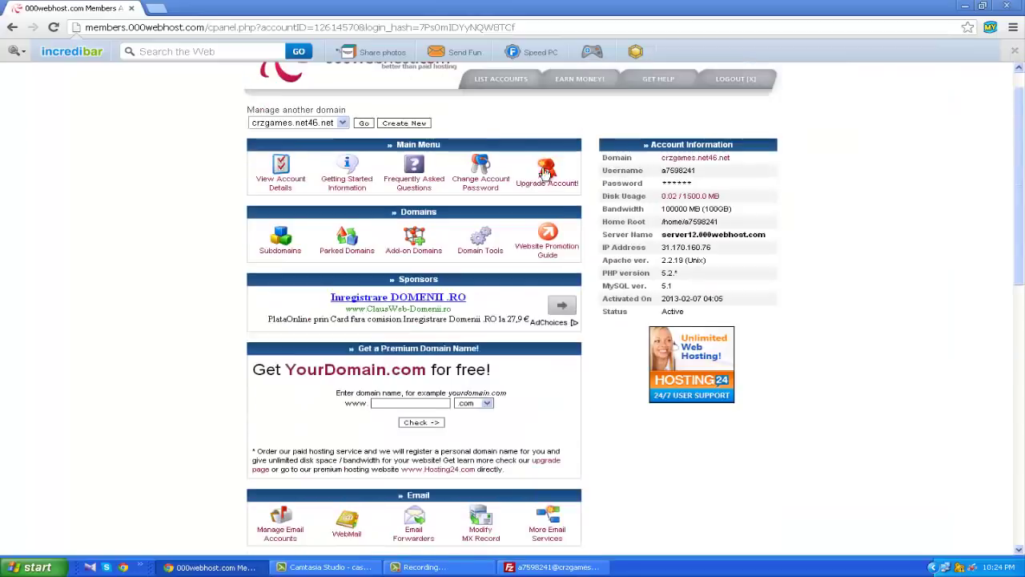
middle_click(685, 197)
left_click(200, 8)
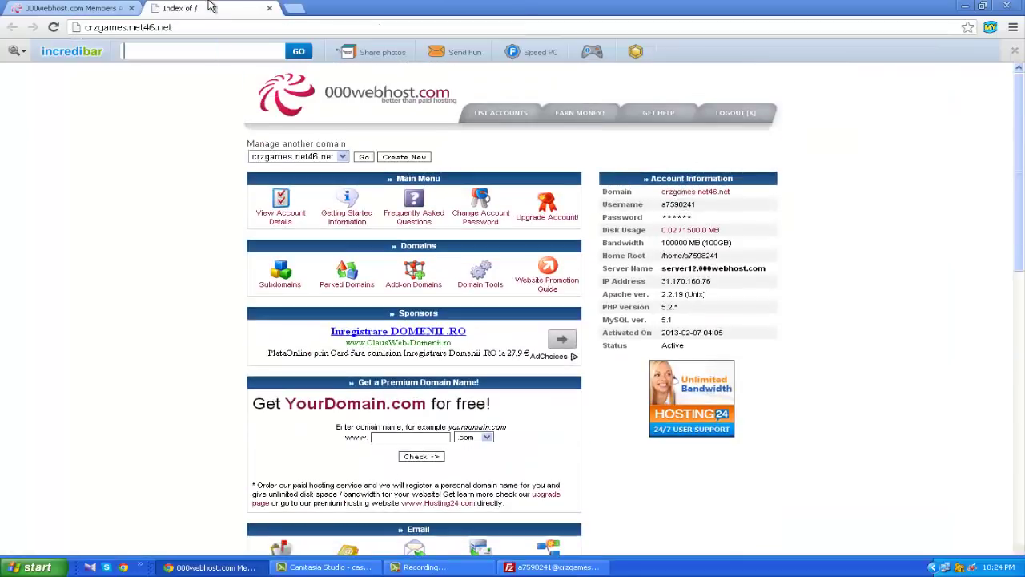
left_click(72, 126)
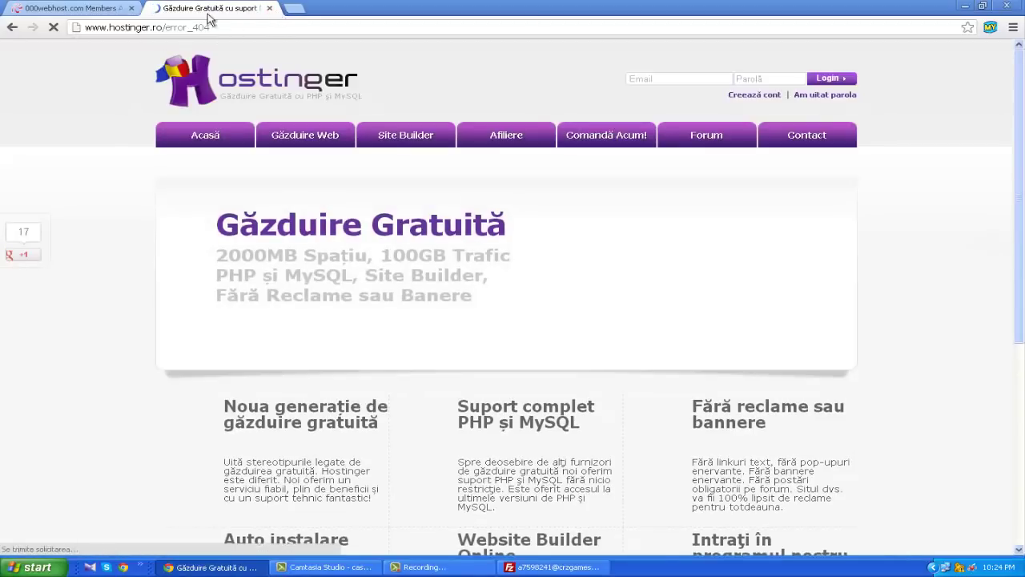
left_click(270, 8)
Check FileZilla, then reopen the domain in new tabs and show its index listing
left_click(520, 567)
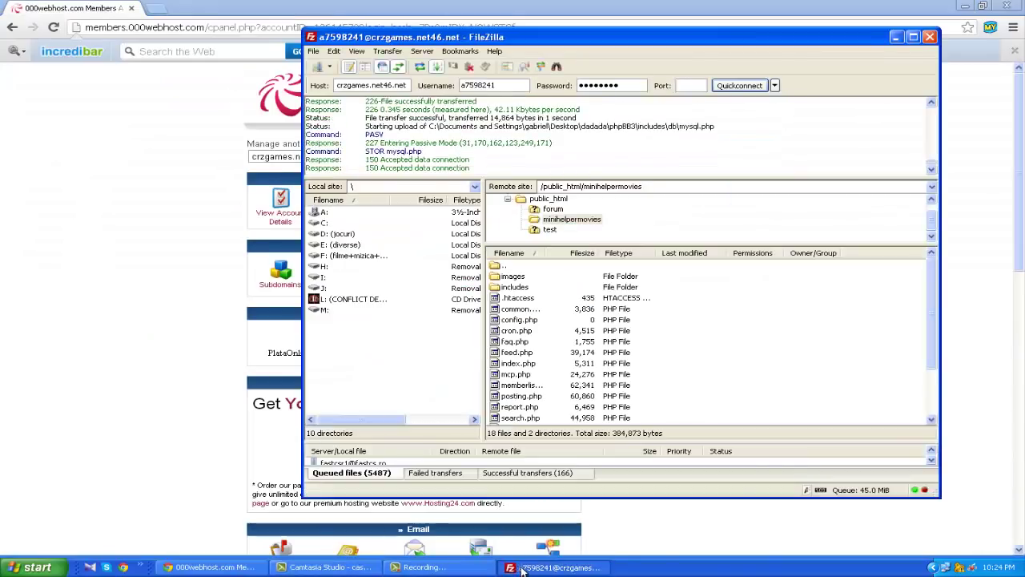
left_click(520, 568)
middle_click(723, 194)
middle_click(724, 193)
left_click(389, 9)
Open the forum/ folder and log in with the saved admin username and password
left_click(408, 8)
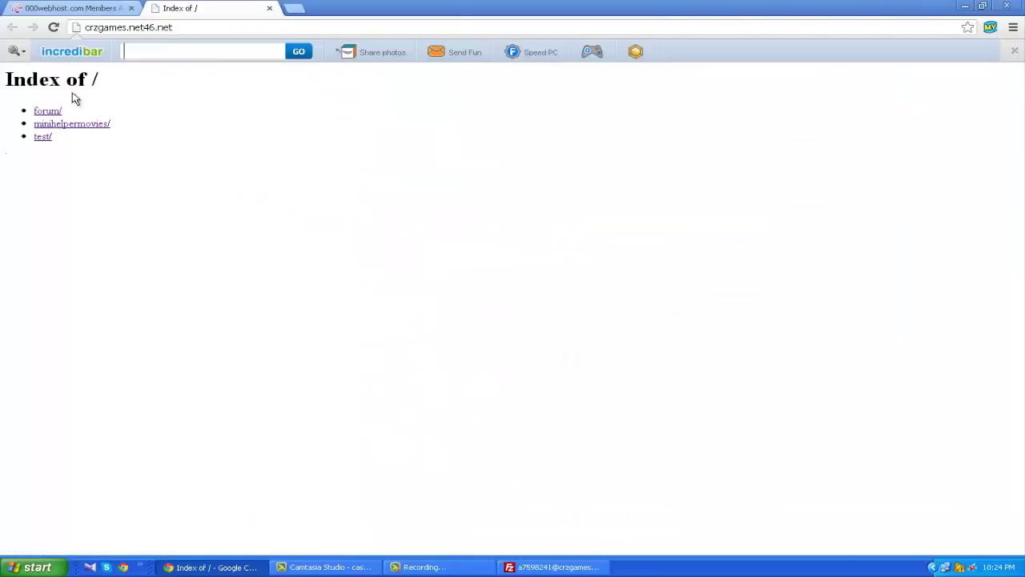
left_click(46, 114)
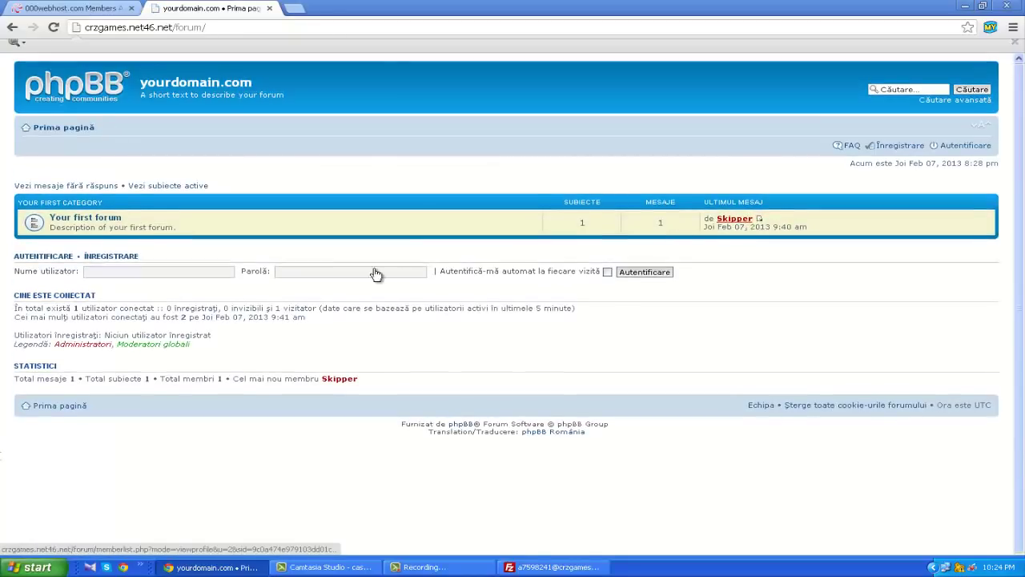
left_click(160, 280)
left_click(170, 279)
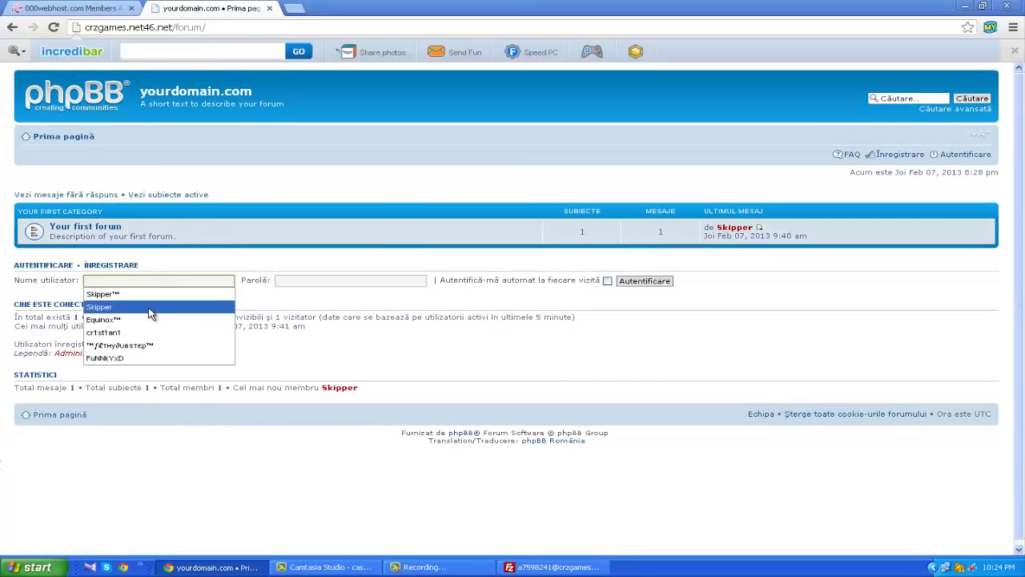
left_click(150, 314)
left_click(293, 281)
type("**")
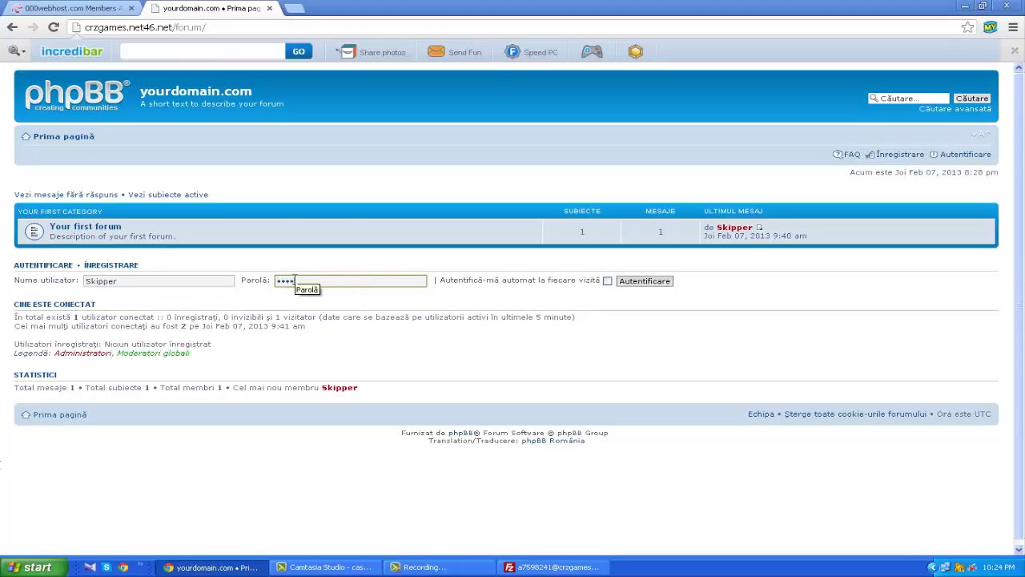
type("*****")
left_click(621, 282)
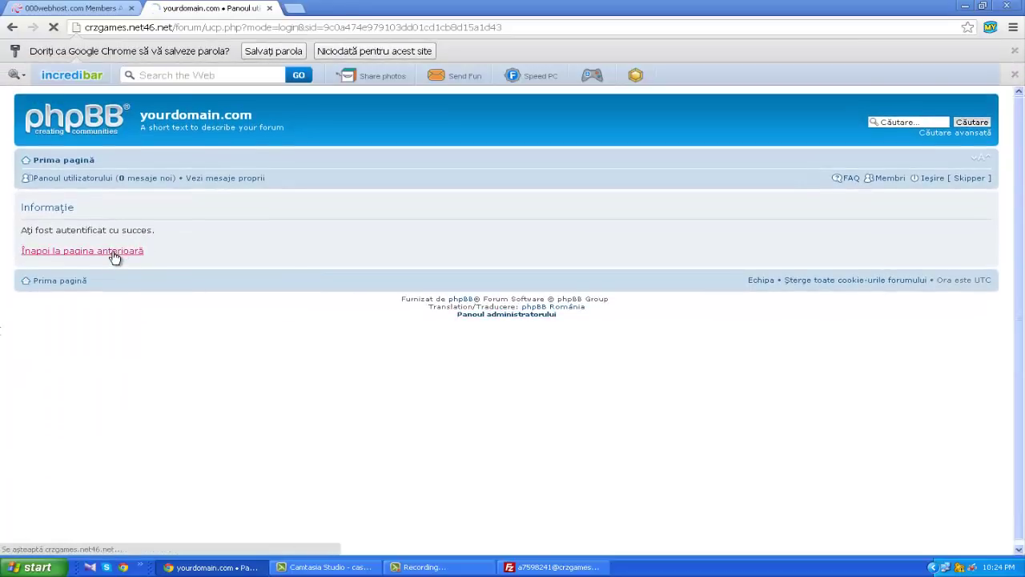
Re-authenticate into Panoul administratorului, review the 3.0.11 forum statistics, then close the tab
left_click(115, 251)
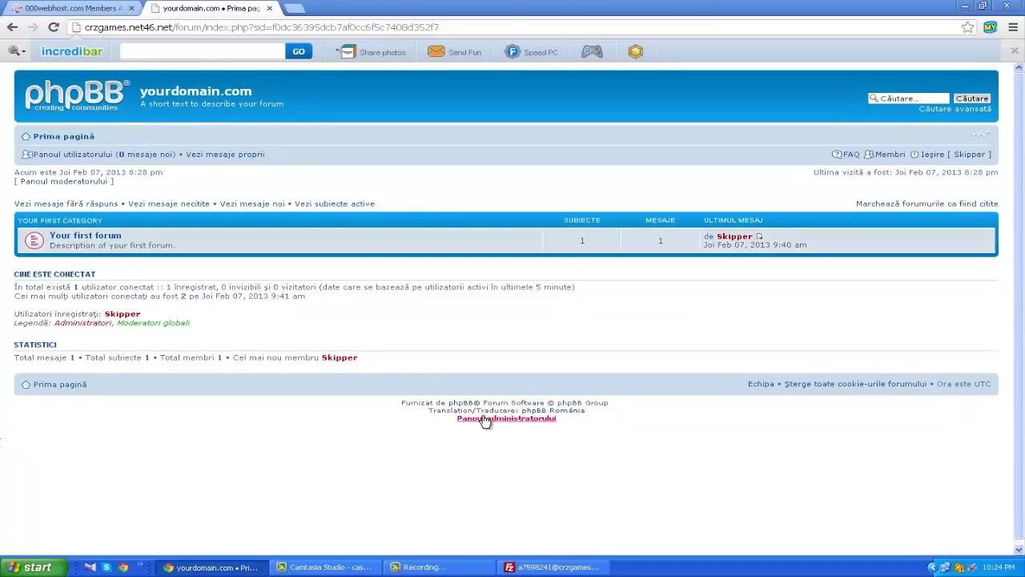
left_click(487, 418)
left_click(168, 224)
type("•")
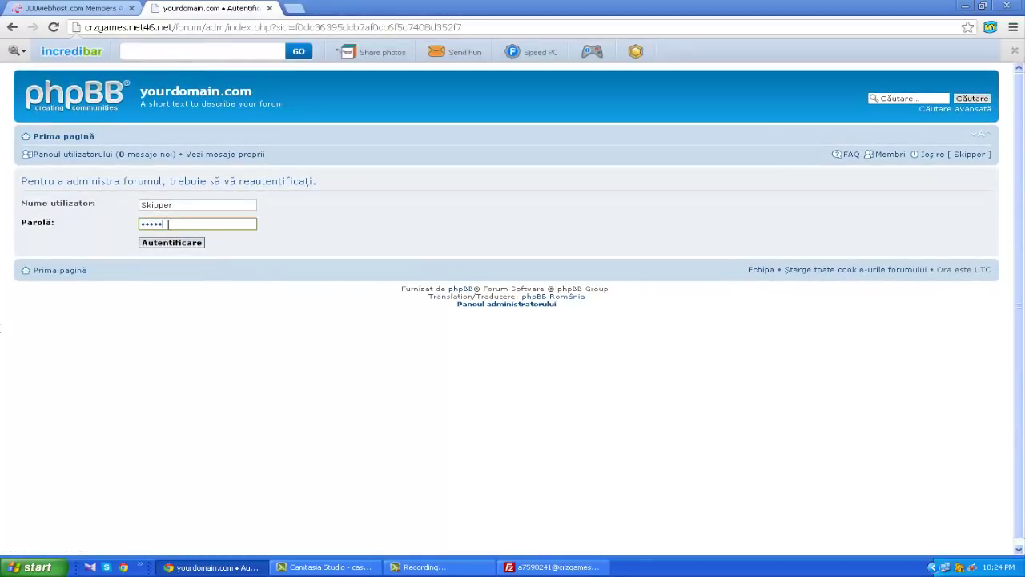
left_click(171, 242)
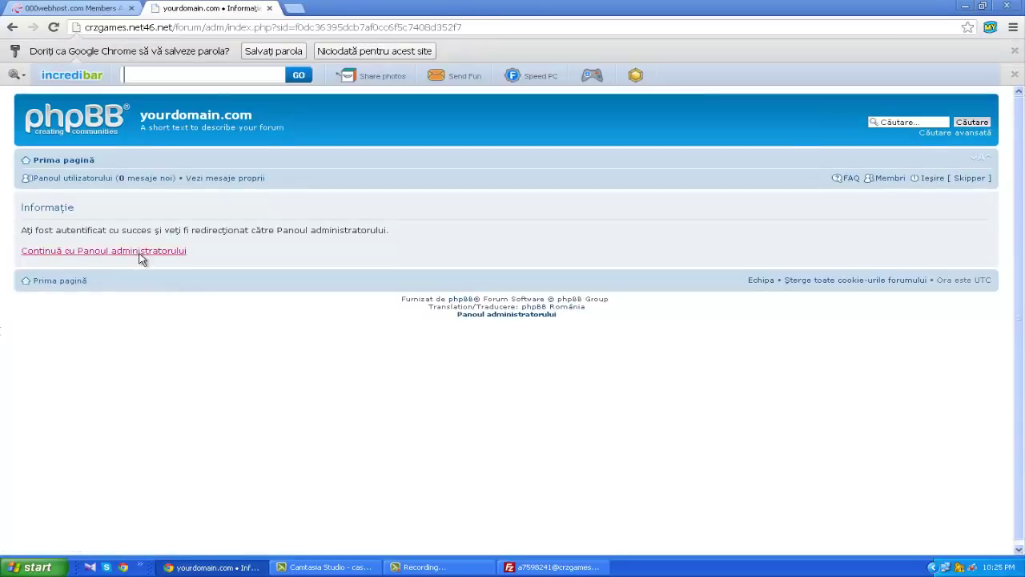
left_click(141, 257)
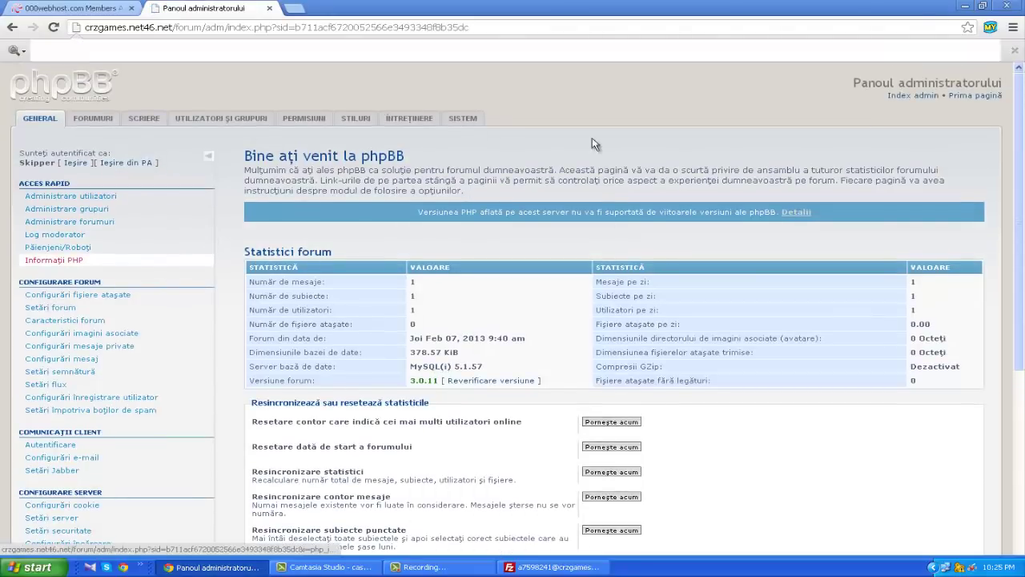
scroll(232, 186, "down", 3)
scroll(213, 183, "down", 1)
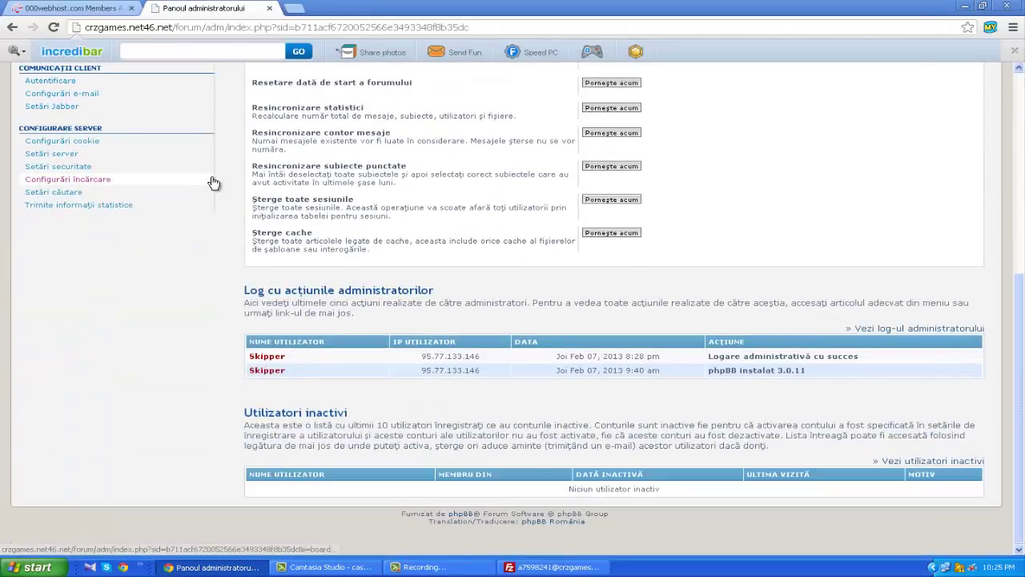
scroll(213, 183, "up", 4)
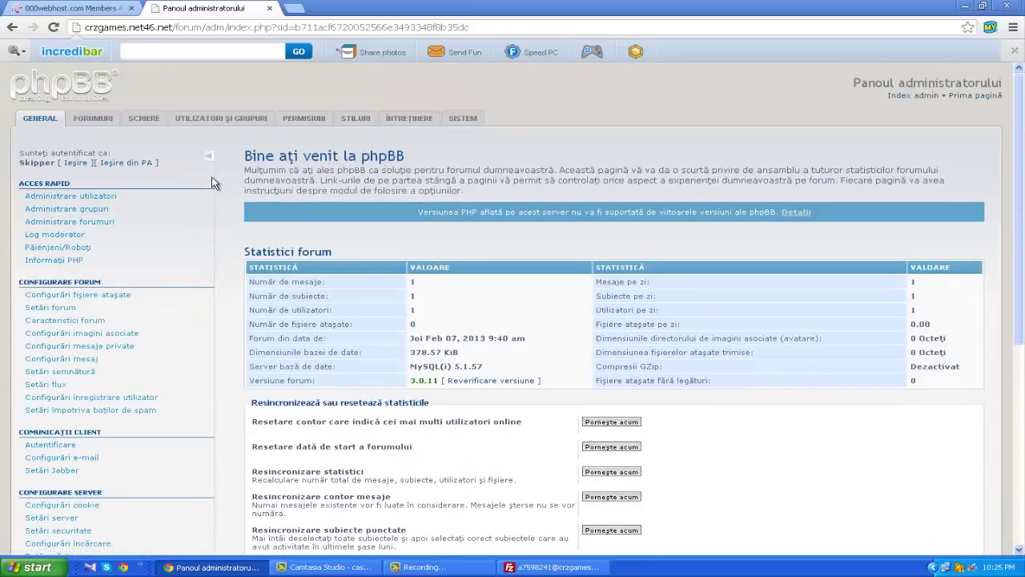
left_click(271, 9)
Check the site's minihelpermovies folder listing, then close the directory listing tab
left_click(553, 567)
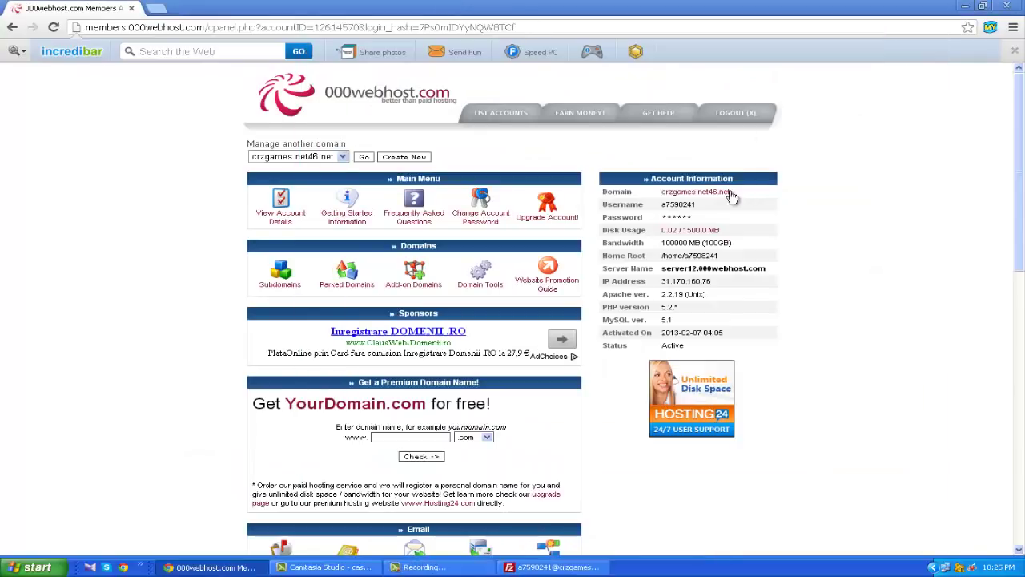
left_click(171, 8)
left_click(89, 126)
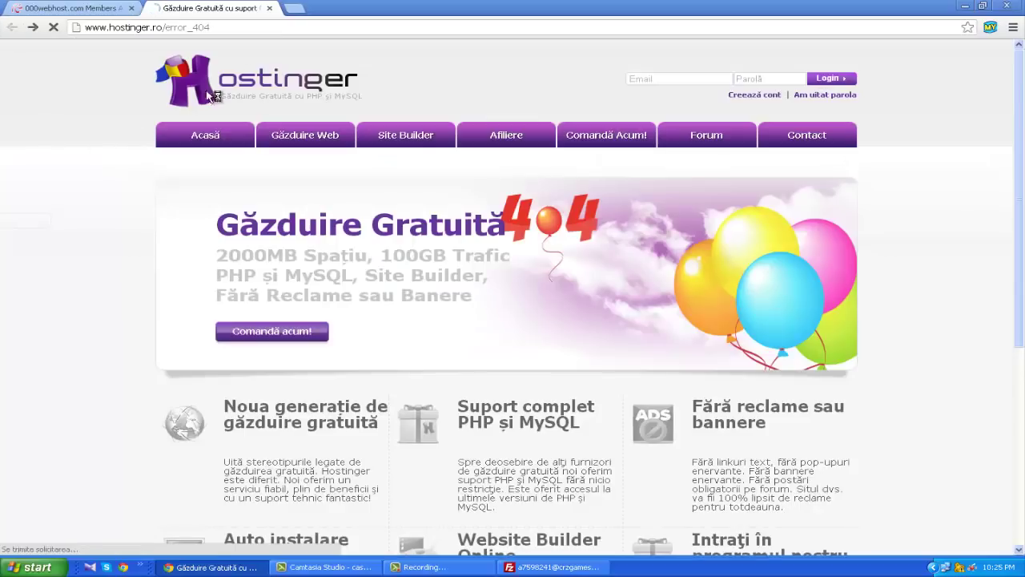
left_click(12, 26)
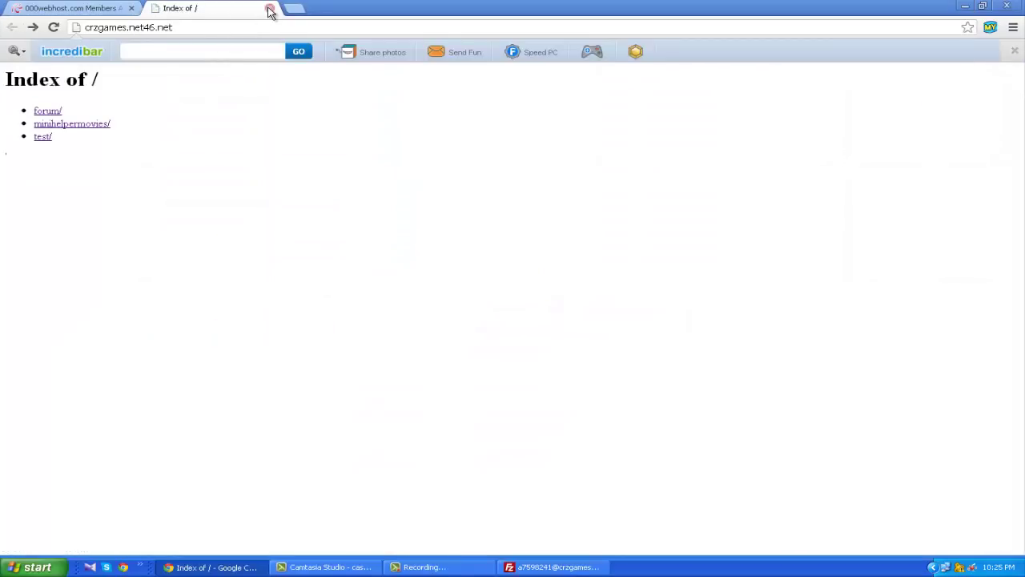
left_click(270, 9)
Widen FileZilla's remote pane and enlarge the transfer queue, then return to the control panel
left_click(509, 566)
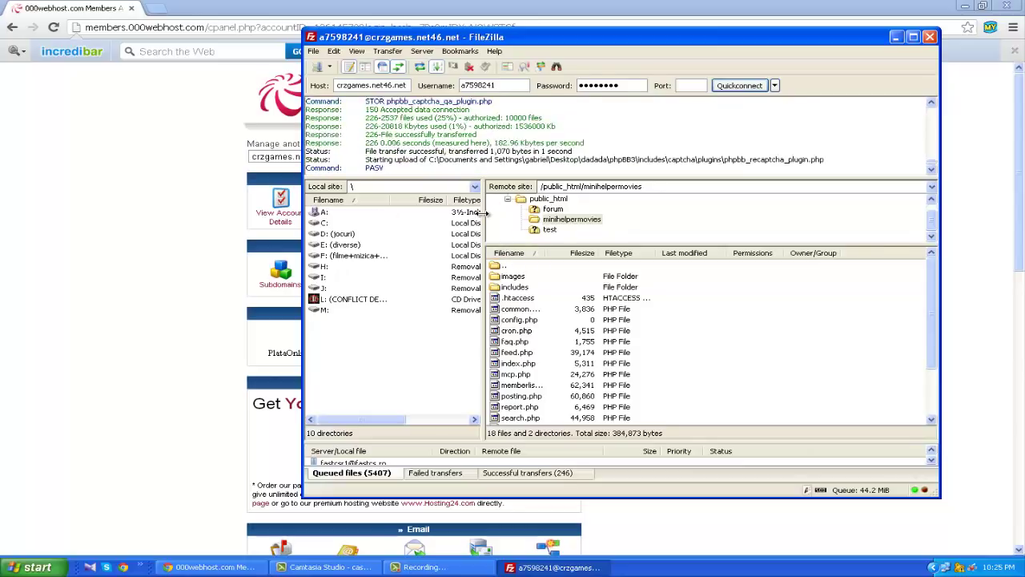
left_click_drag(485, 248, 377, 257)
left_click_drag(481, 444, 463, 286)
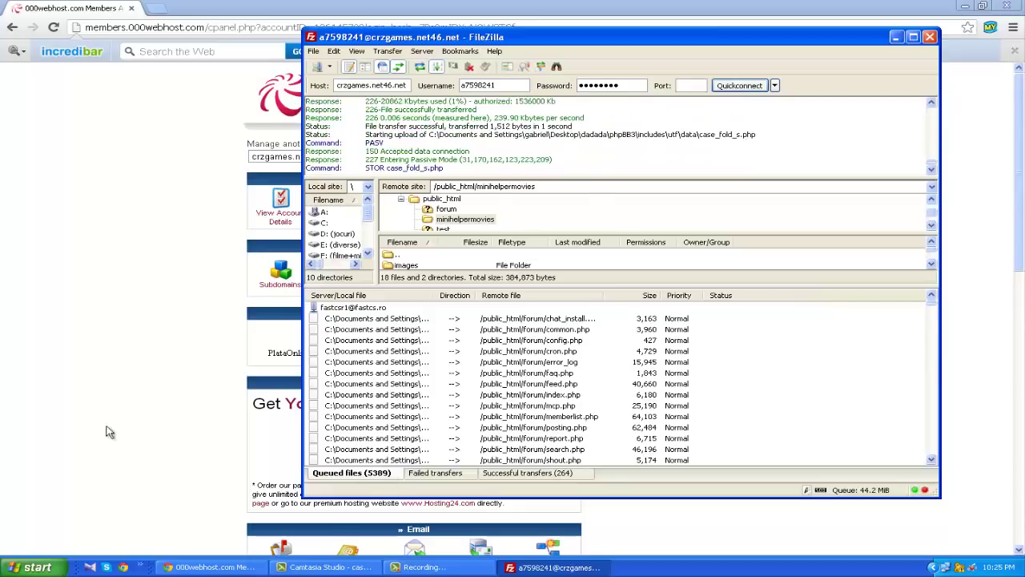
left_click(78, 415)
left_click(476, 439)
Log out of 000webhost and log back in with the saved account e-mail, password and captcha
left_click(156, 431)
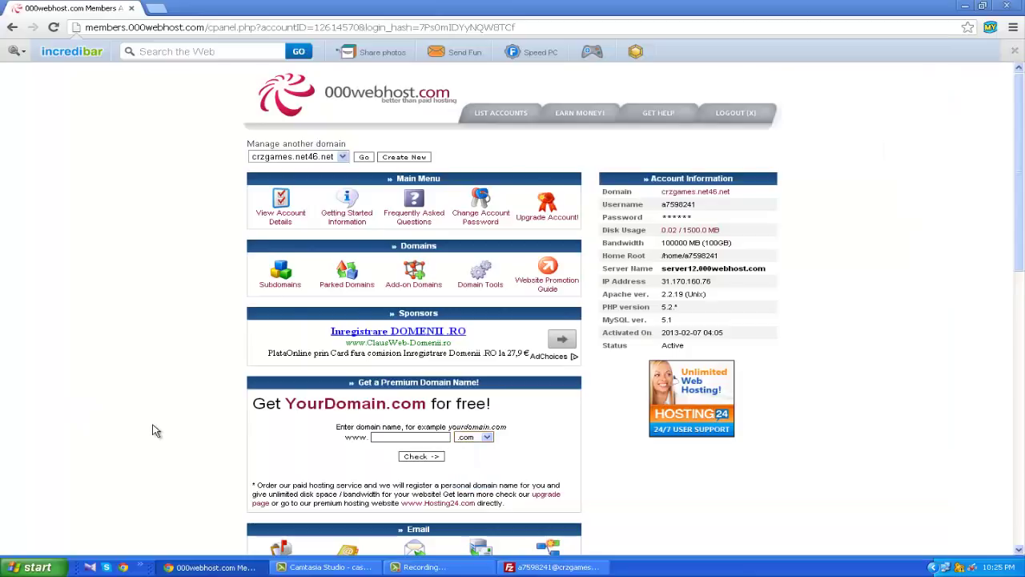
left_click(746, 117)
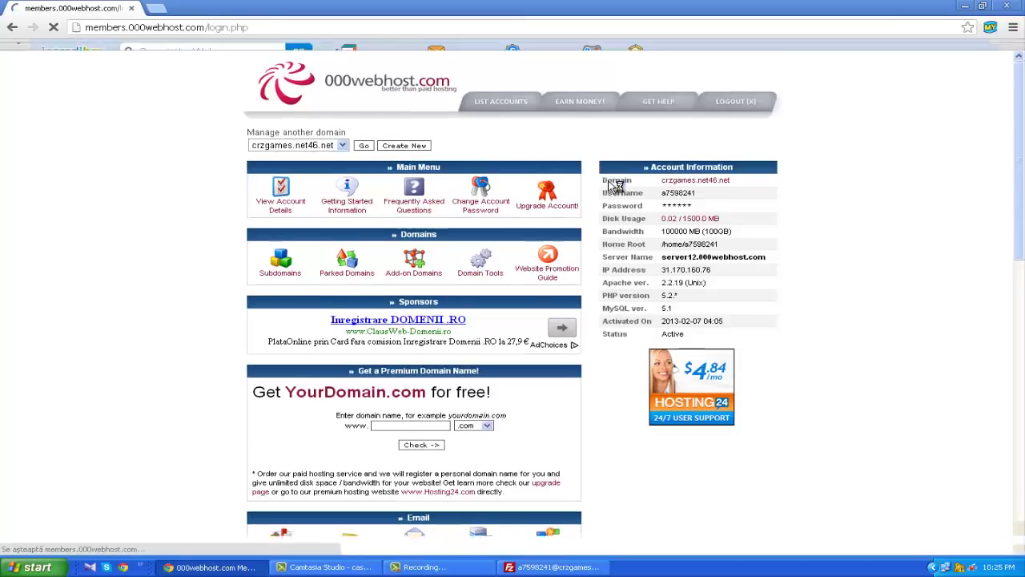
left_click(330, 195)
left_click(336, 232)
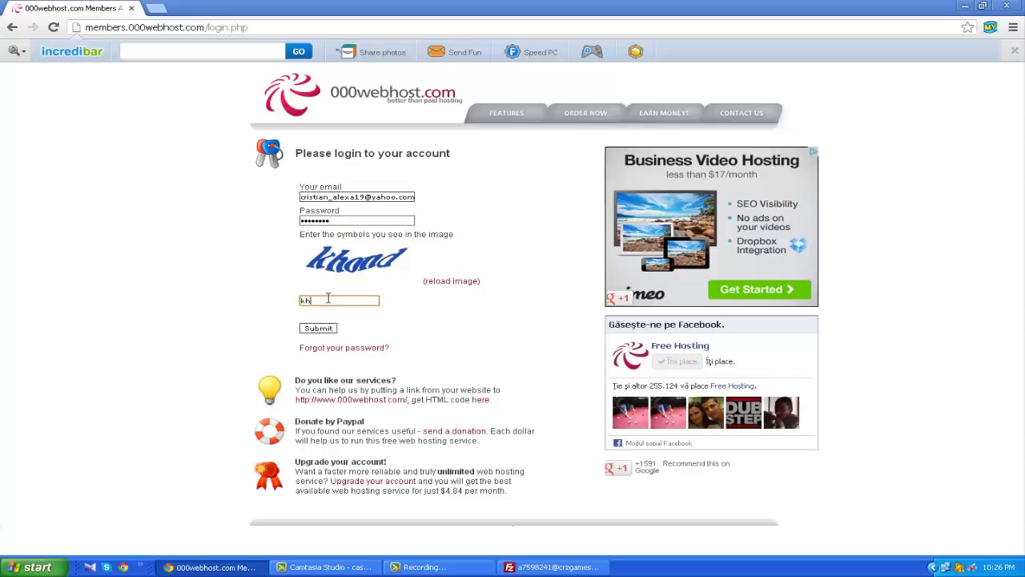
left_click(325, 328)
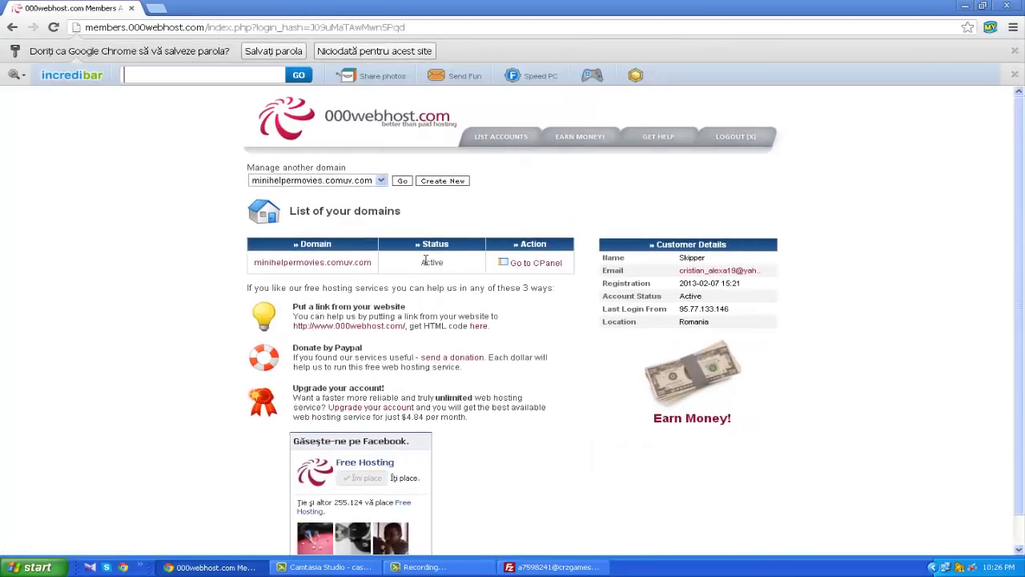
Open the minihelpermovies.comuv.com welcome page from Account Information, then close it
left_click_drag(451, 271, 409, 267)
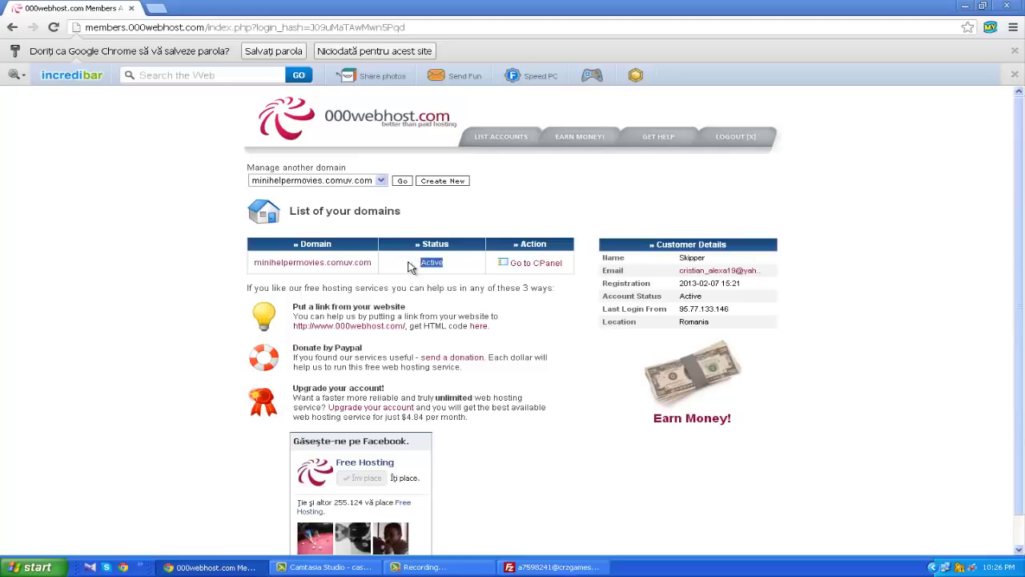
left_click(312, 265)
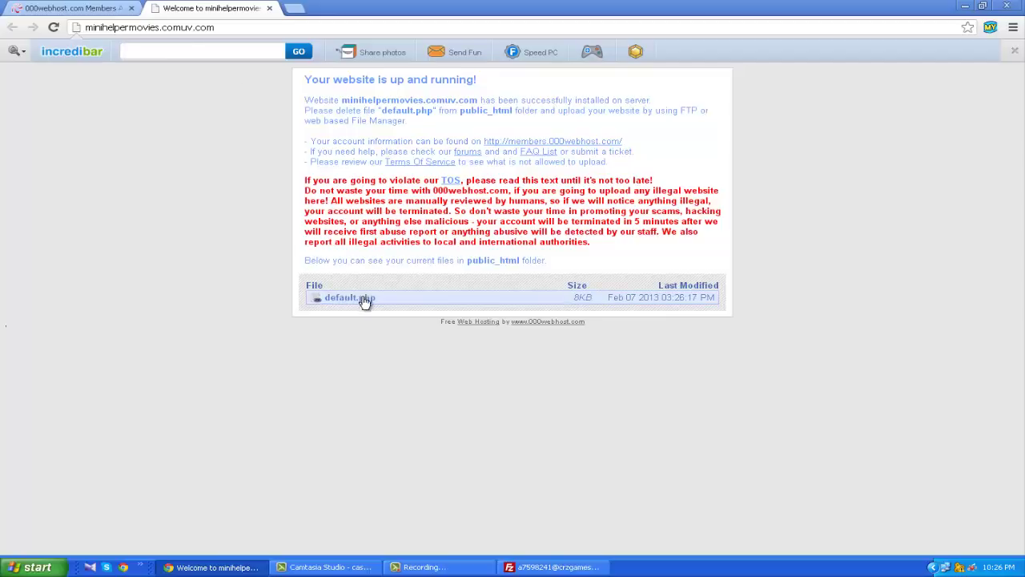
left_click(269, 8)
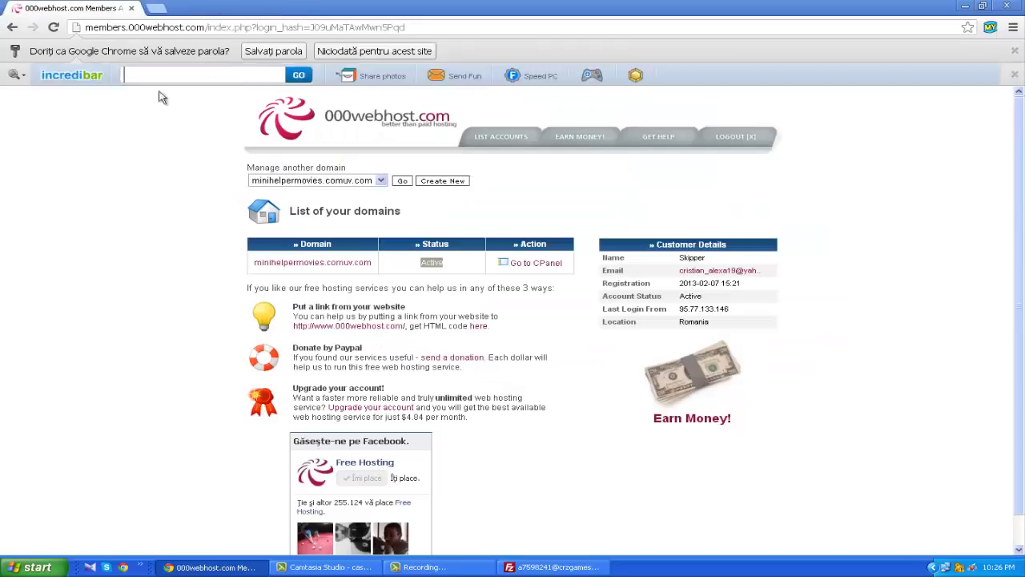
Open the minihelpermovies.comuv.com control panel and scroll through its sections
left_click(539, 268)
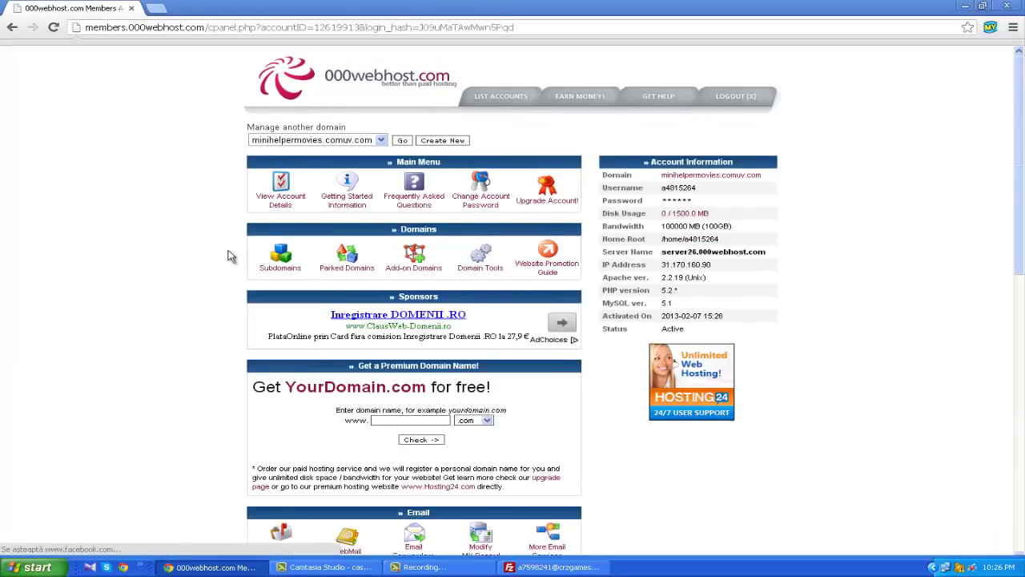
scroll(214, 233, "down", 3)
scroll(214, 234, "up", 2)
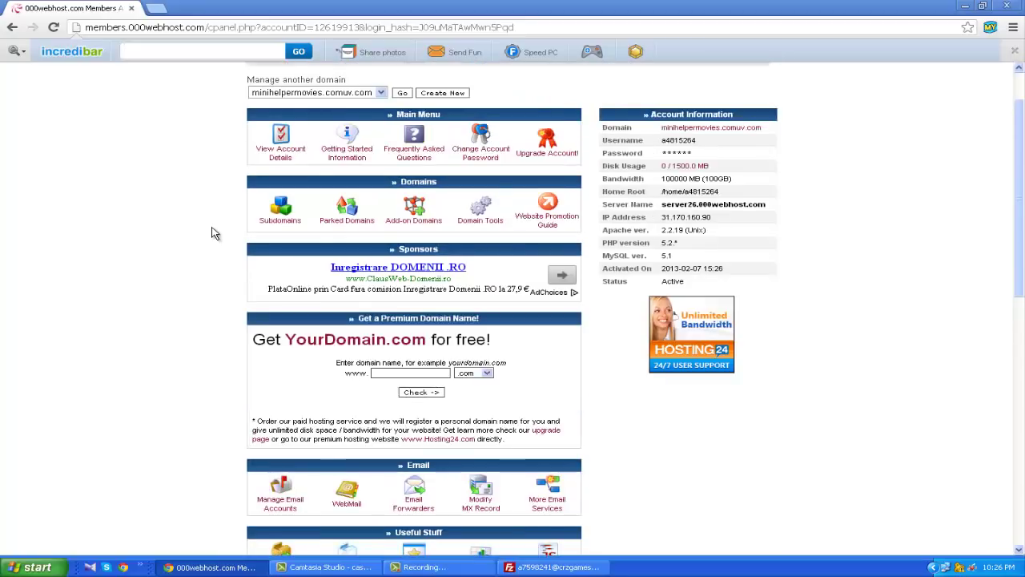
scroll(215, 233, "down", 10)
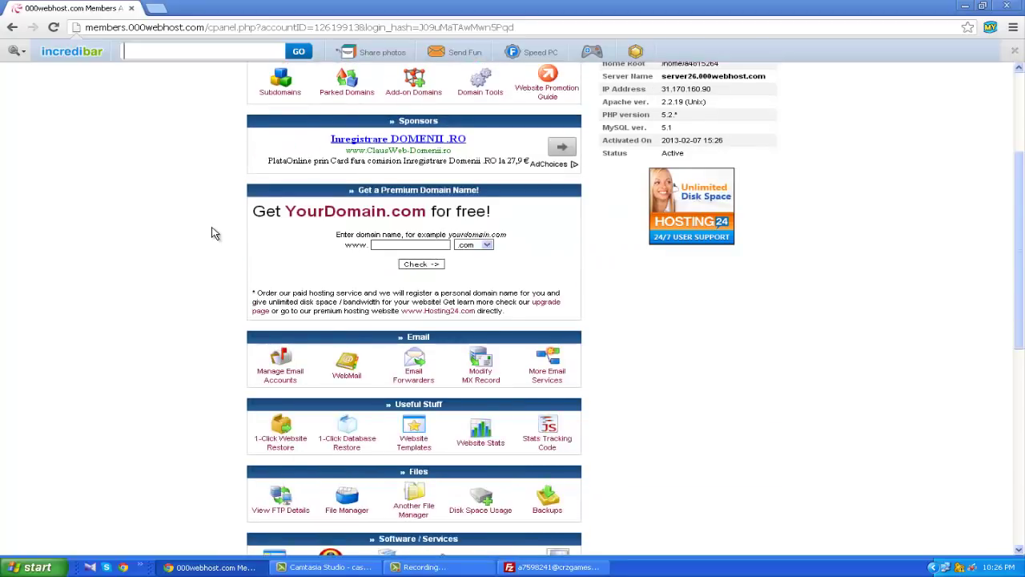
scroll(215, 233, "down", 2)
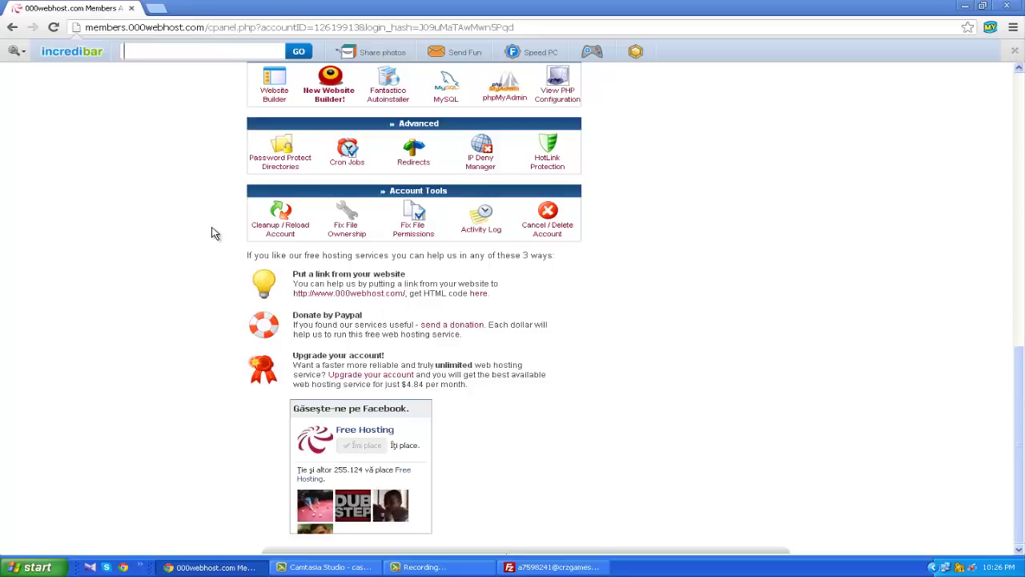
scroll(215, 233, "up", 8)
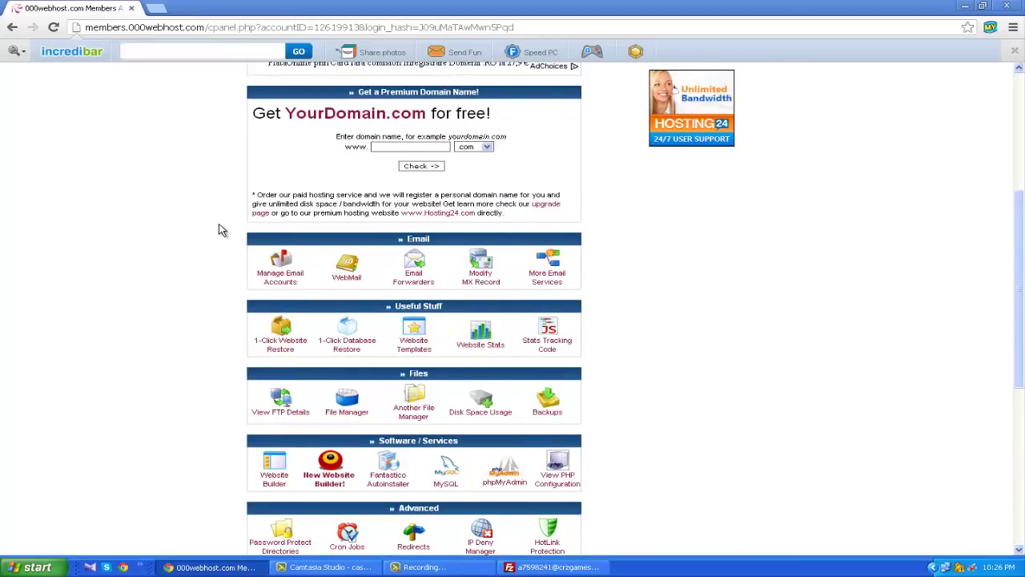
scroll(215, 237, "up", 4)
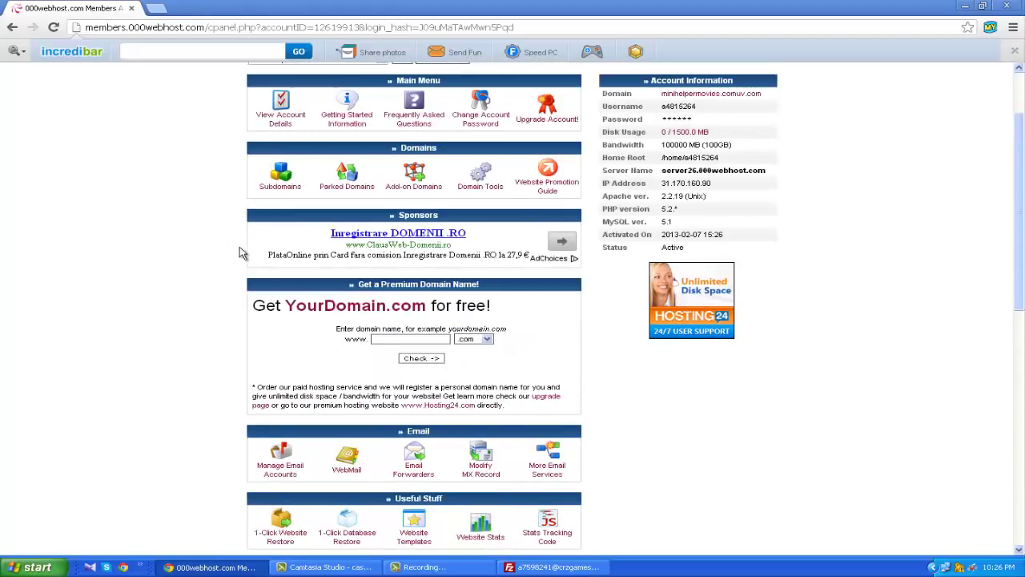
scroll(214, 265, "up", 2)
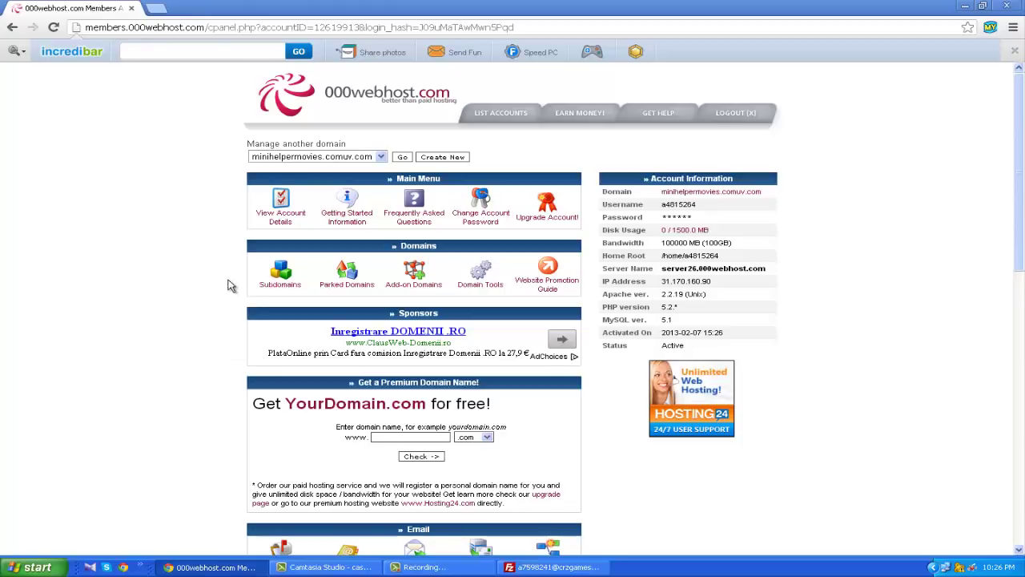
Briefly switch to FileZilla, then return to the control panel
left_click(210, 567)
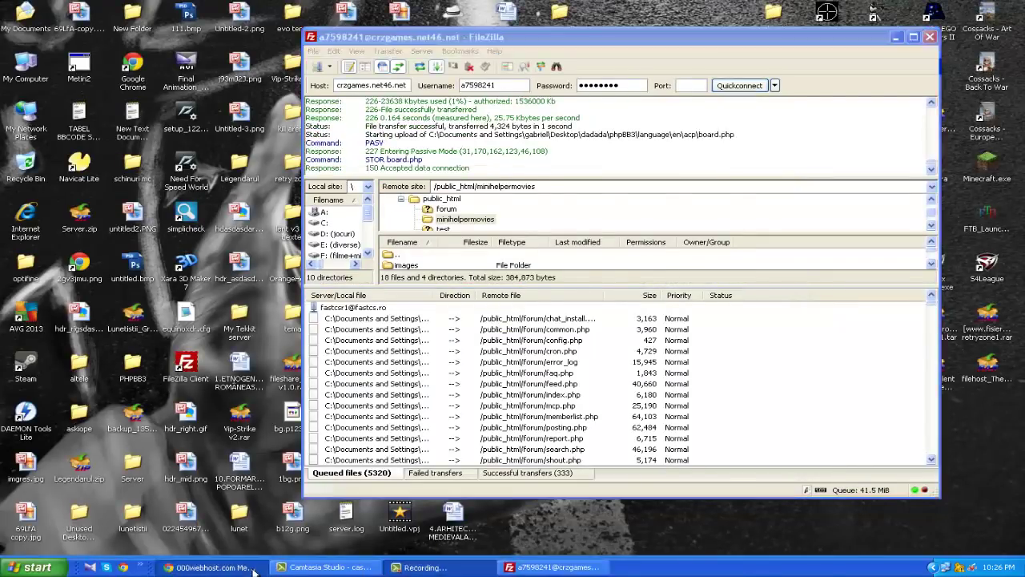
left_click(210, 567)
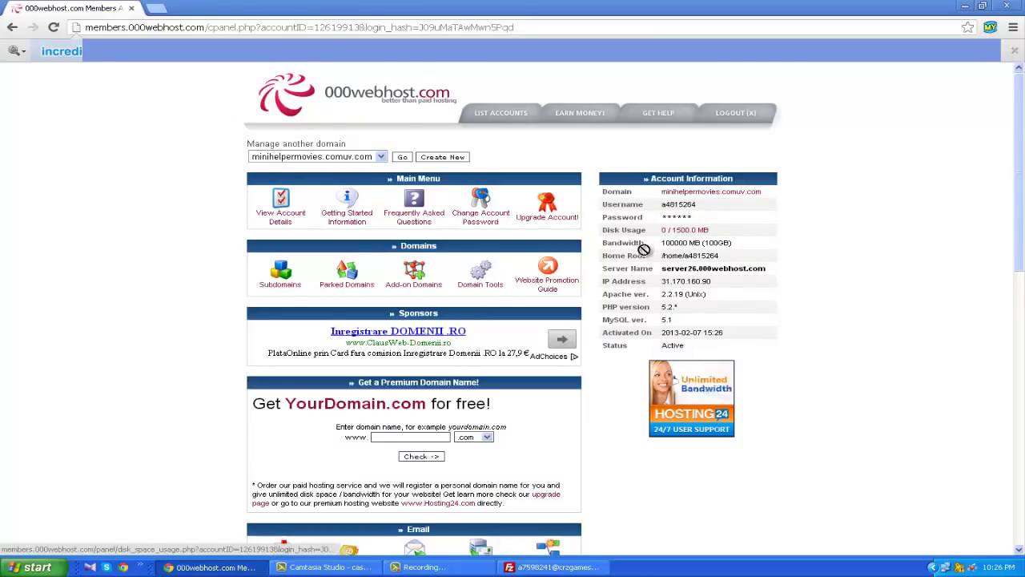
left_click_drag(603, 233, 635, 233)
left_click(629, 389)
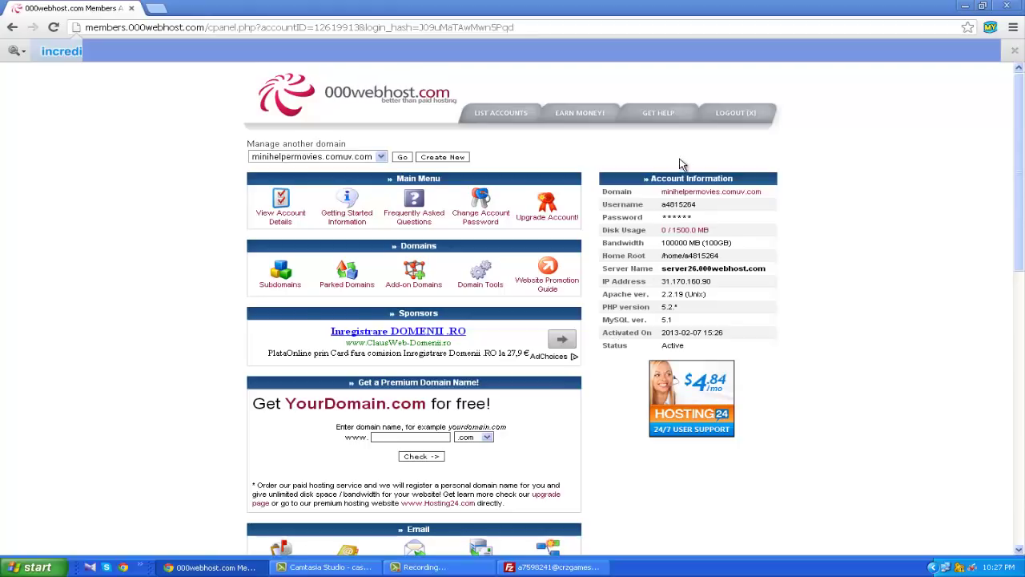
Recheck the domain's welcome page, close it, and open the site's file manager
left_click(681, 193)
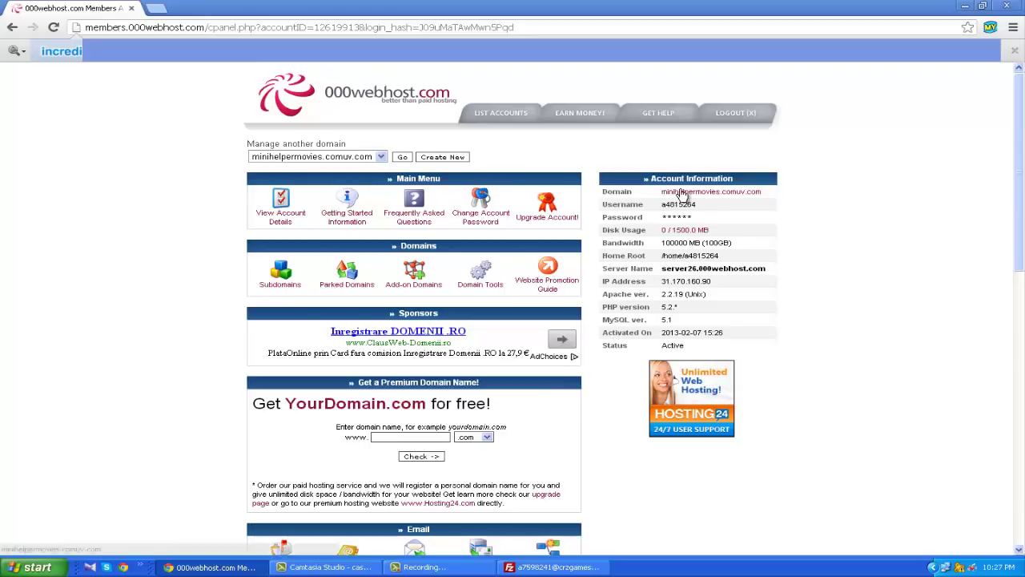
key("ctrl+w")
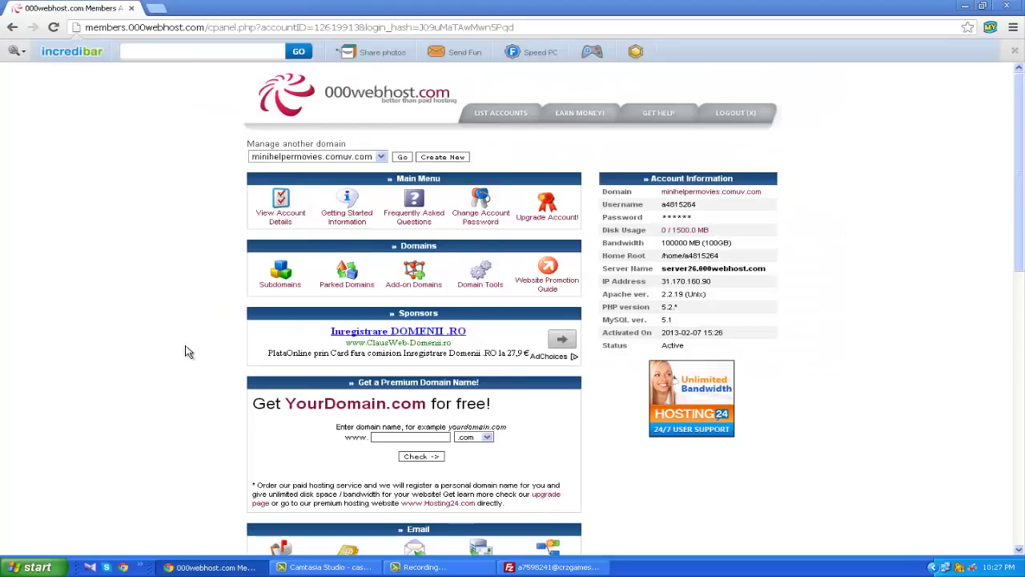
scroll(240, 347, "down", 2)
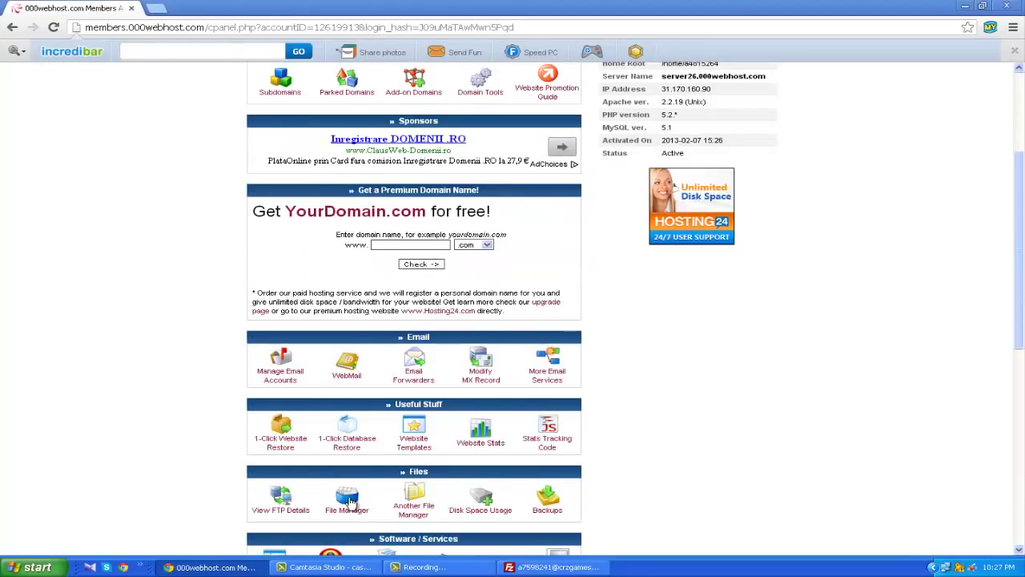
left_click(350, 502)
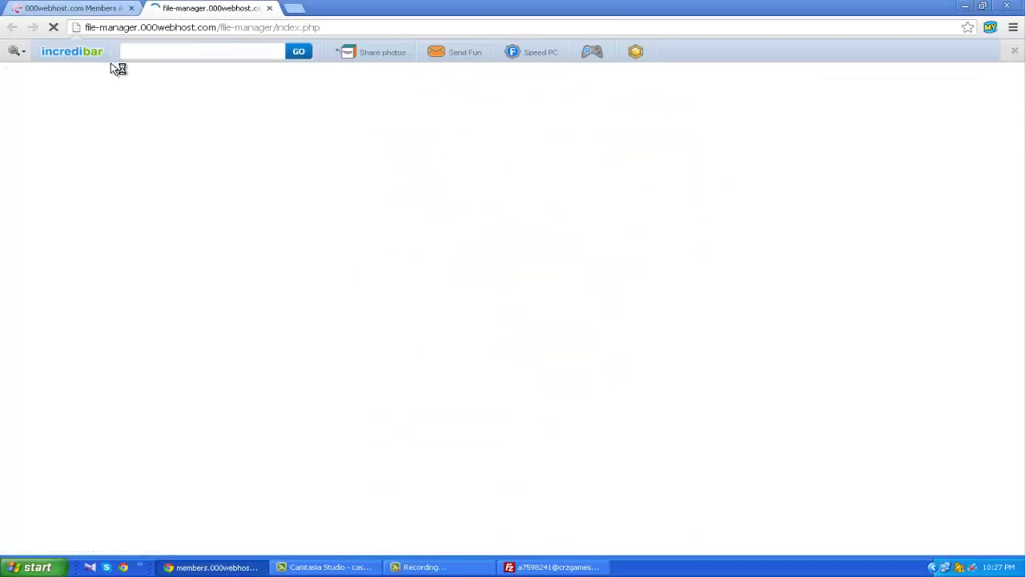
left_click(634, 141)
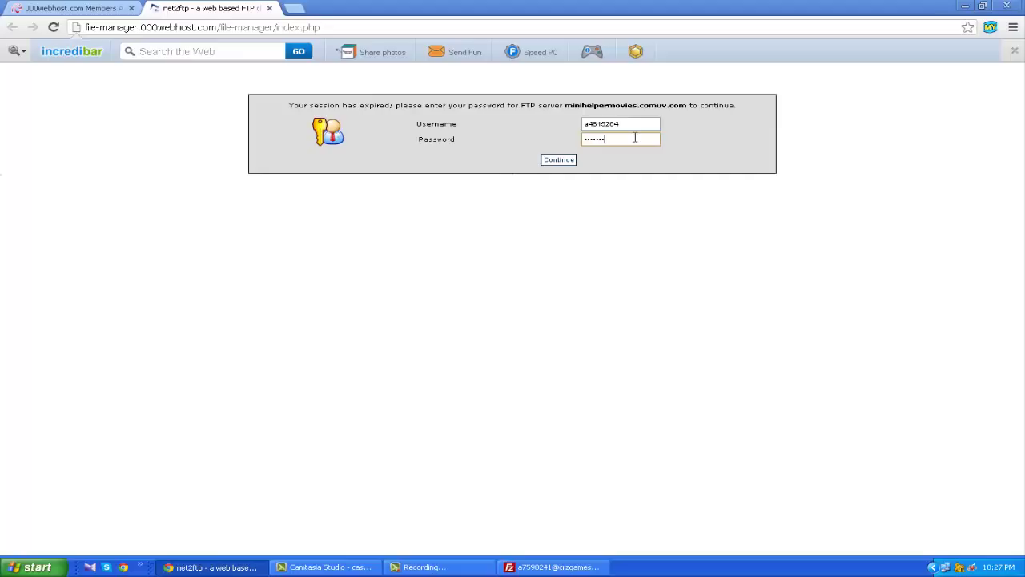
left_click(569, 161)
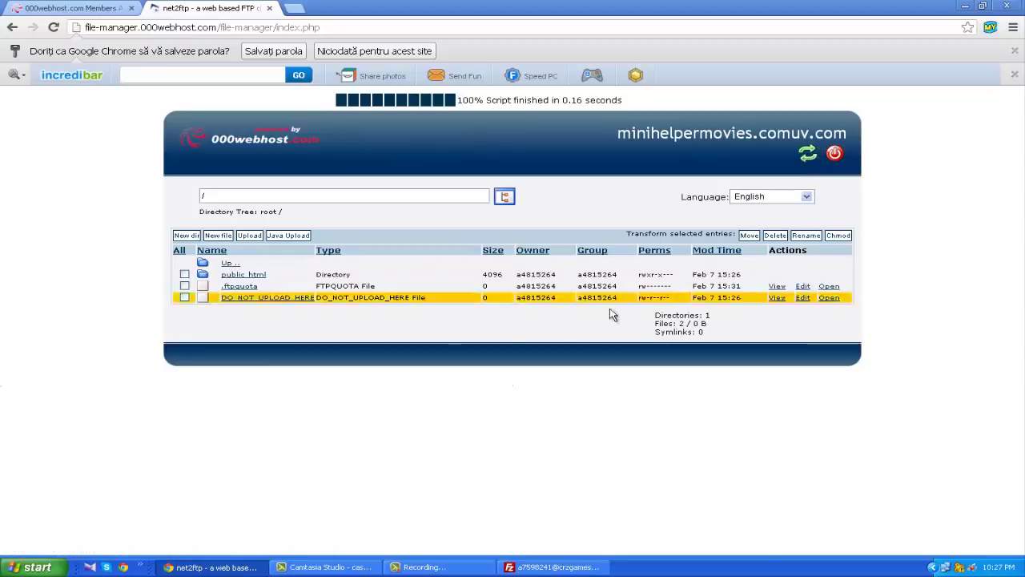
left_click(271, 8)
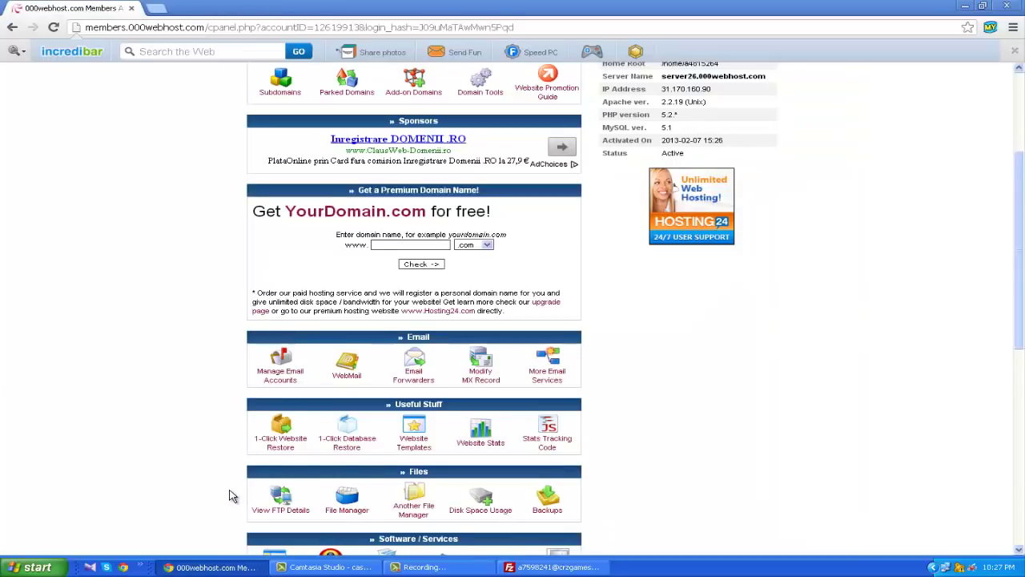
In Another File Manager, delete default.php from public_html, leaving only .htaccess
scroll(240, 488, "down", 1)
left_click(416, 442)
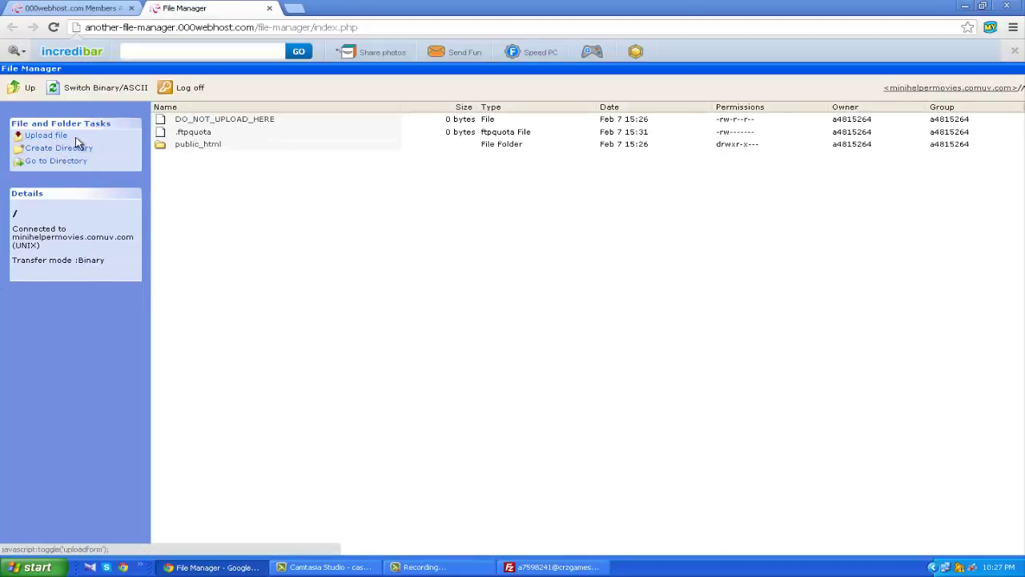
double_click(204, 144)
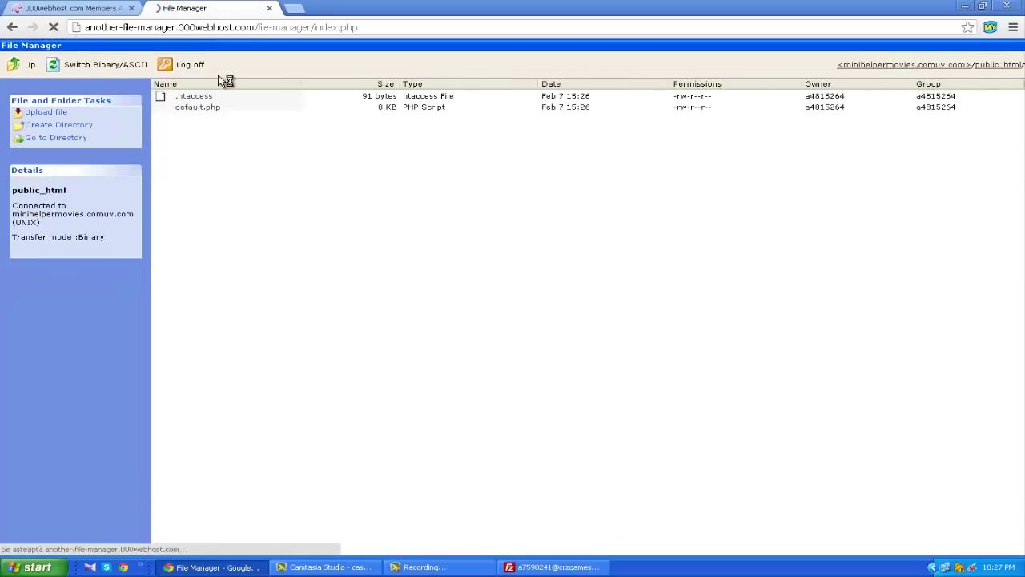
left_click(199, 136)
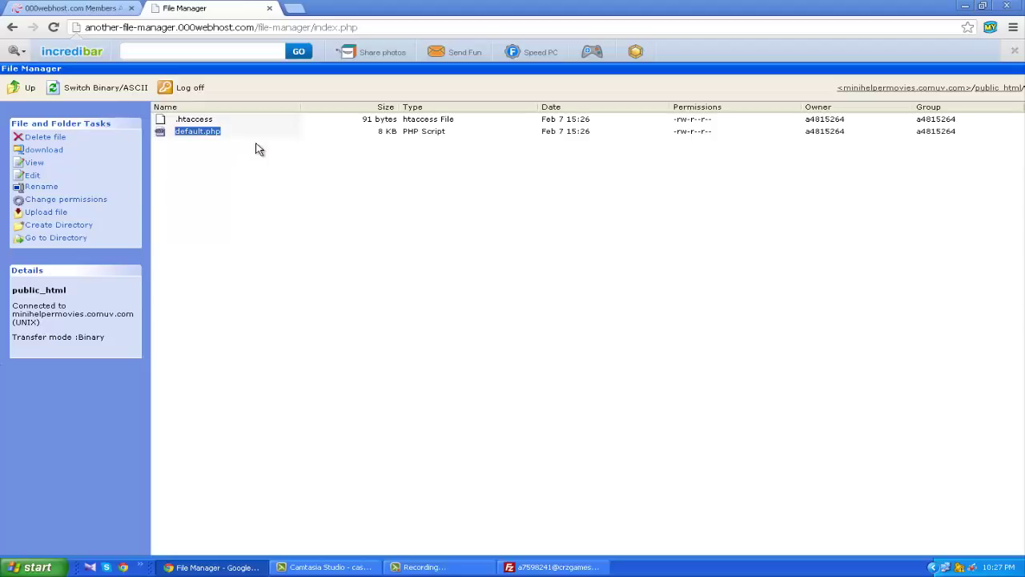
right_click(208, 132)
left_click(48, 139)
left_click(534, 303)
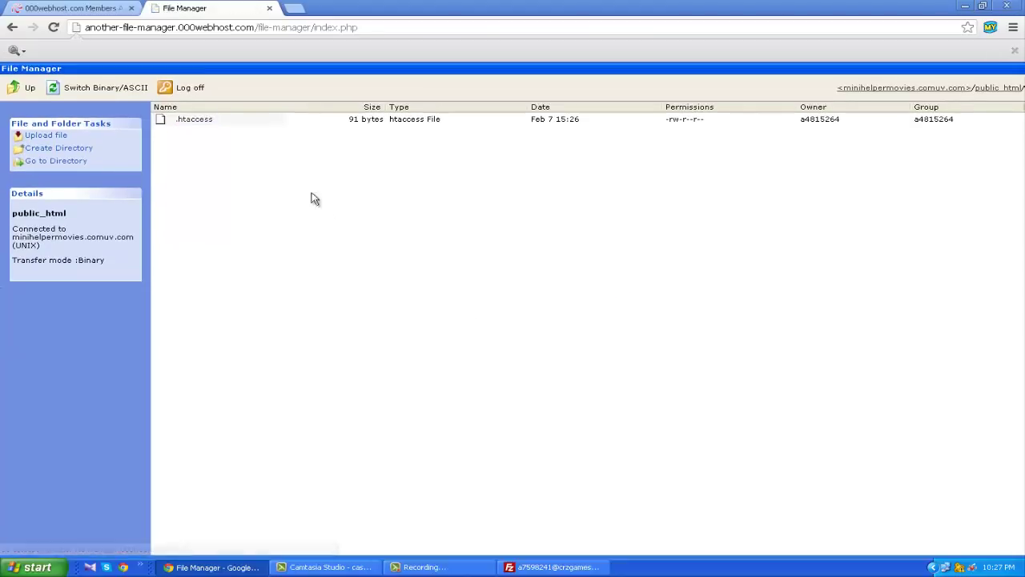
key("ctrl+shift+Tab")
scroll(687, 175, "up", 5)
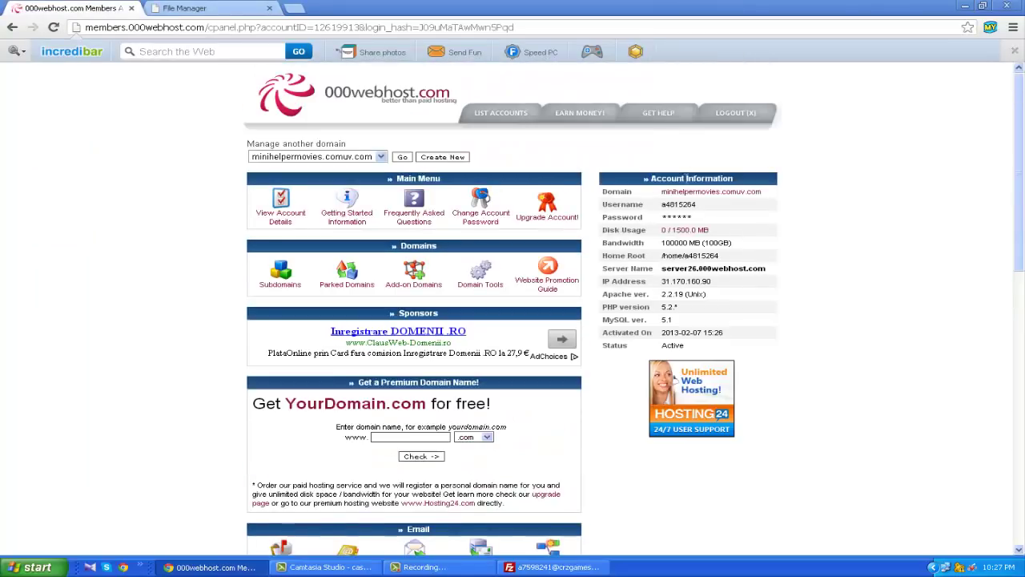
View the domain's empty 'Index of /' page, then close it and the File Manager tab
middle_click(685, 195)
left_click(351, 8)
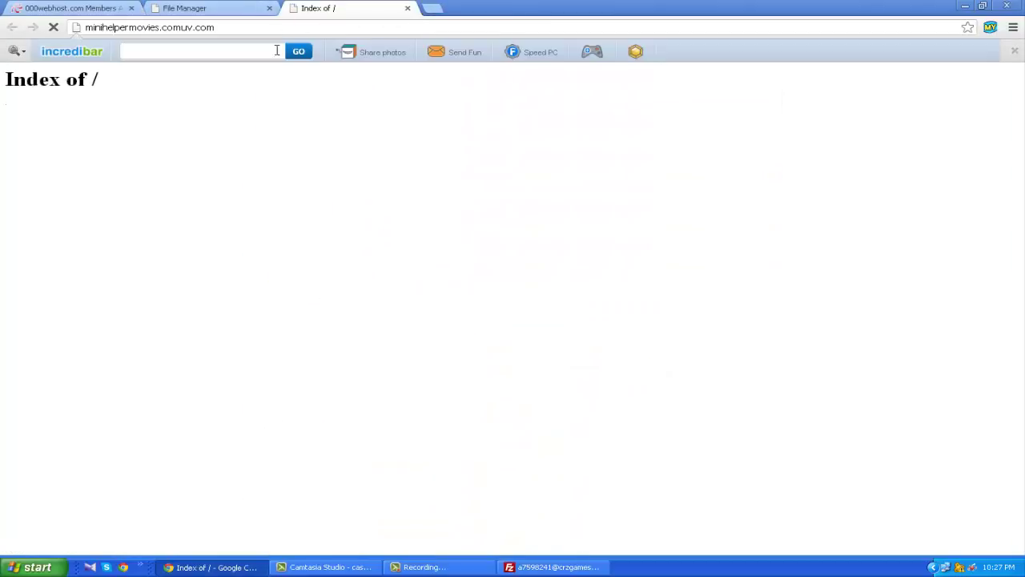
left_click(407, 9)
left_click(270, 9)
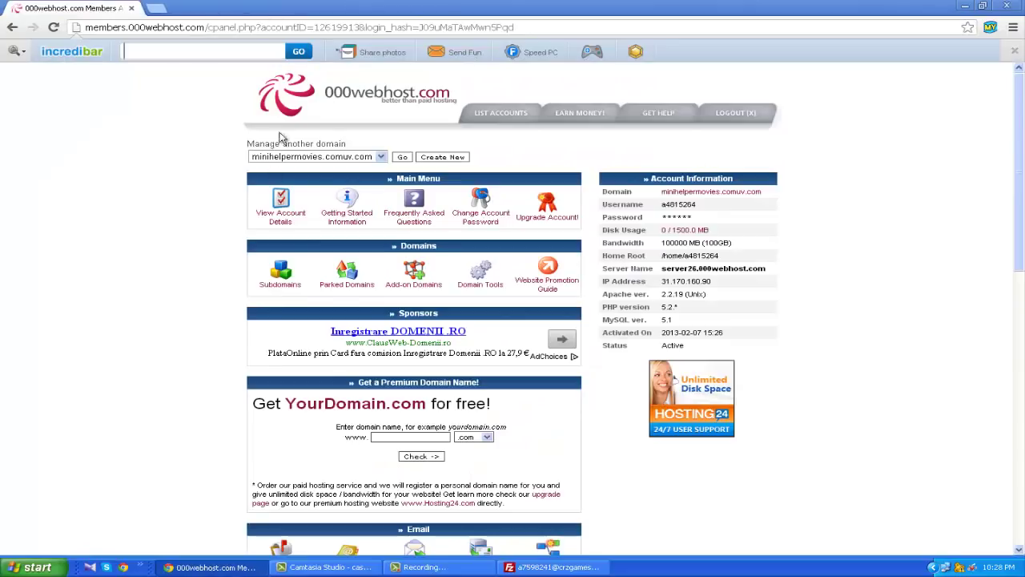
Check the upload progress in FileZilla, glancing back at the control panel
left_click(602, 567)
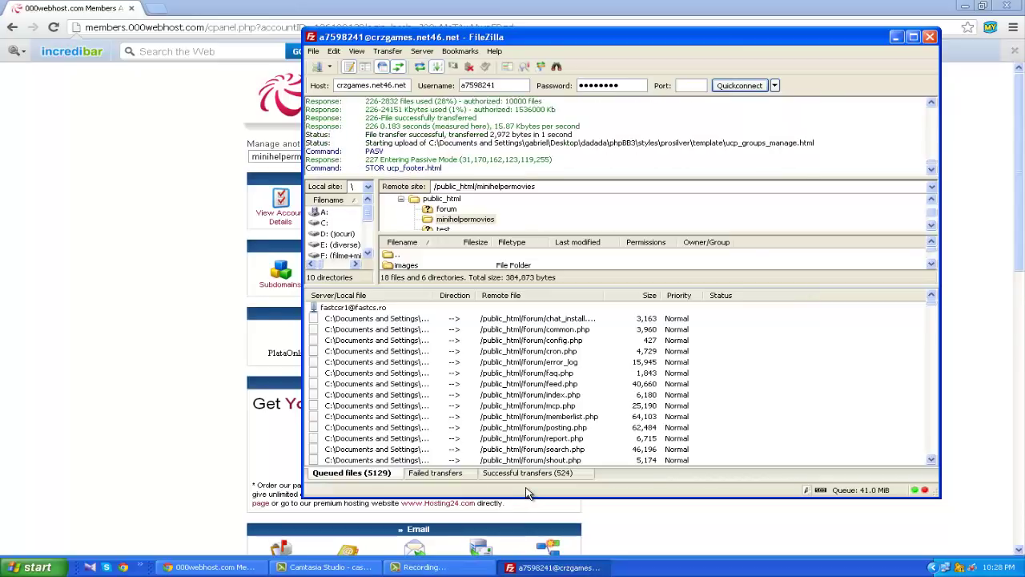
left_click(166, 283)
scroll(166, 283, "down", 1)
scroll(166, 283, "up", 1)
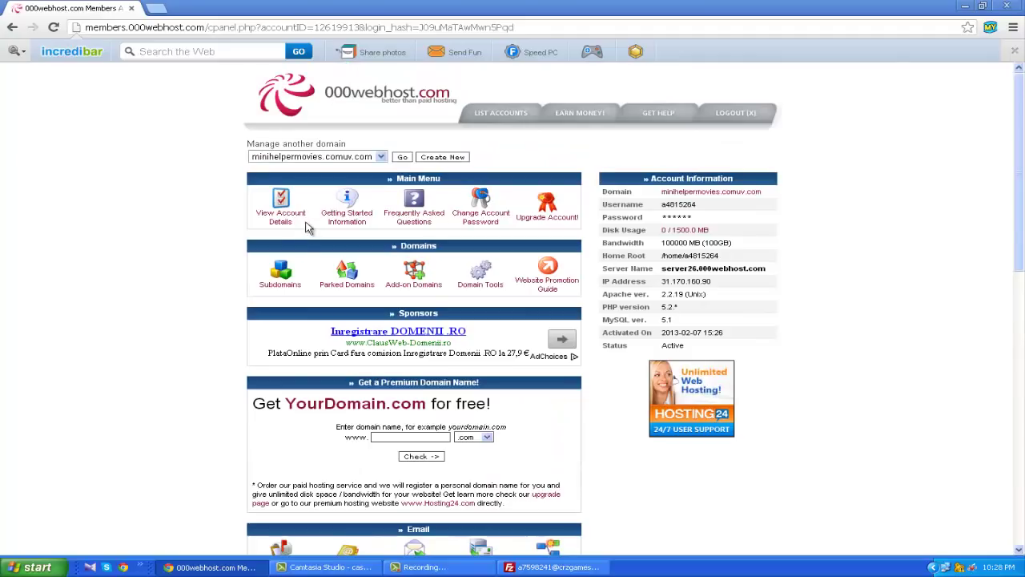
left_click(553, 567)
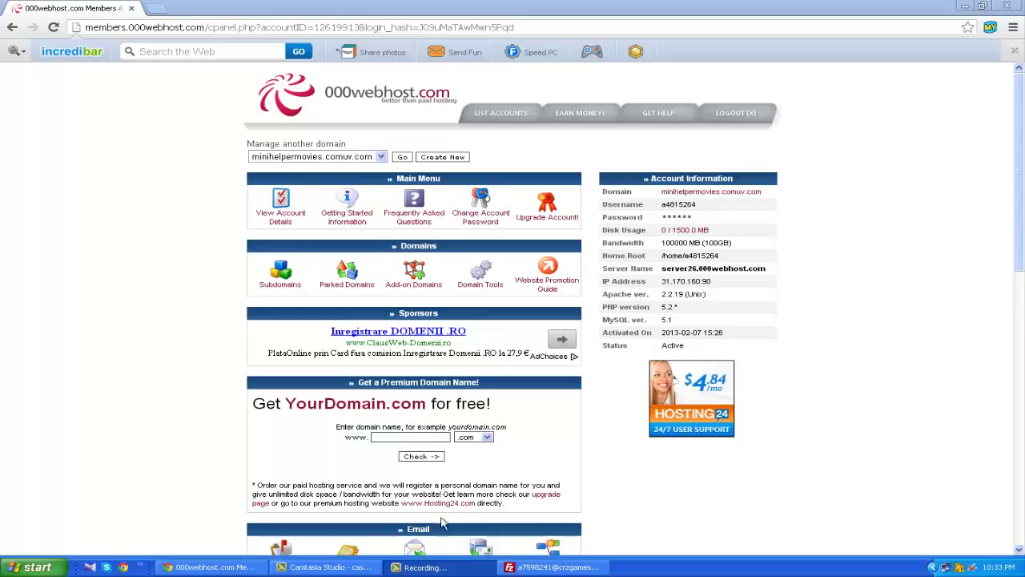
Log out and sign into the other 000webhost account with its saved e-mail and password
left_click(769, 120)
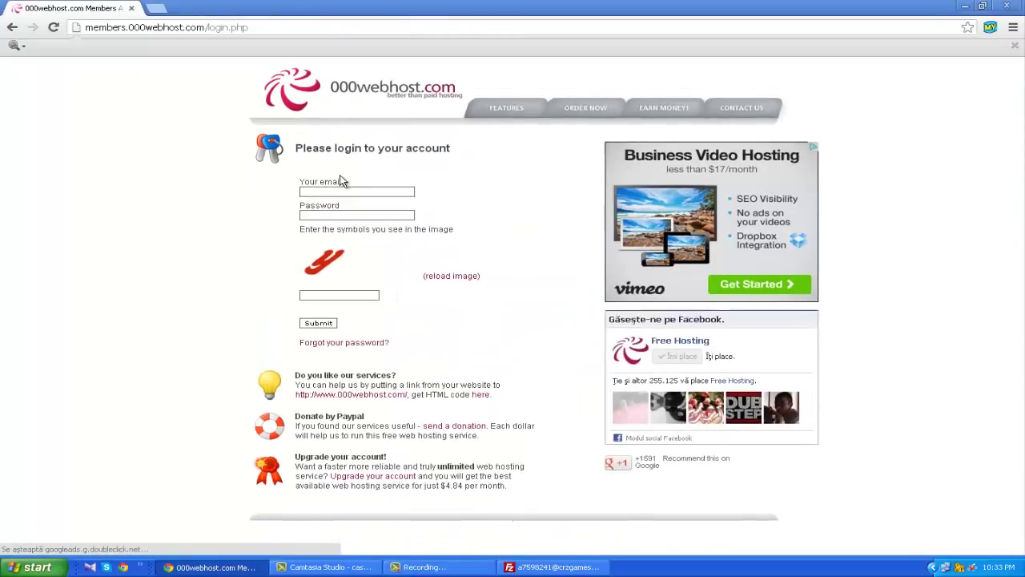
left_click(336, 197)
type("s")
left_click(338, 220)
left_click(336, 217)
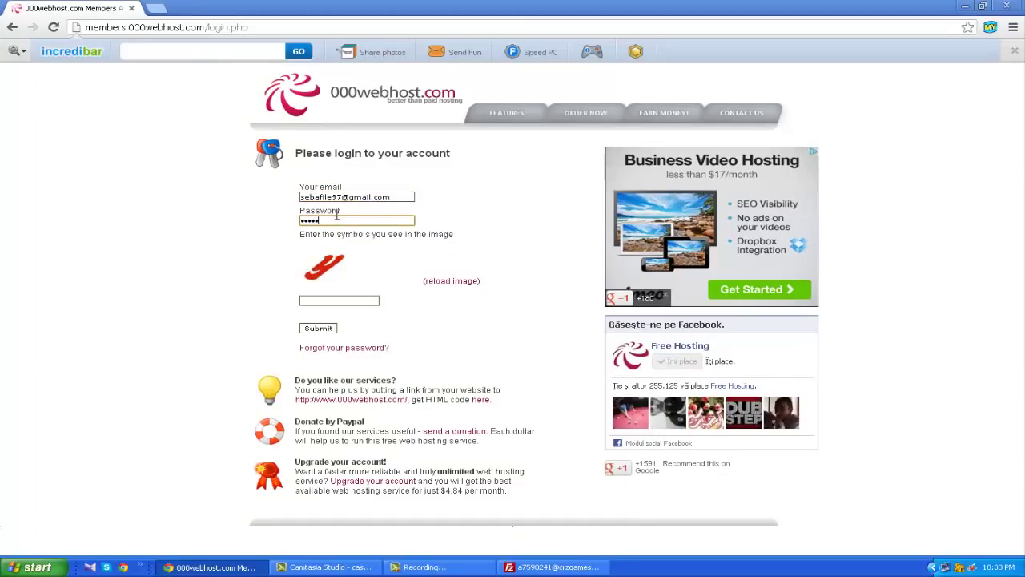
left_click(321, 329)
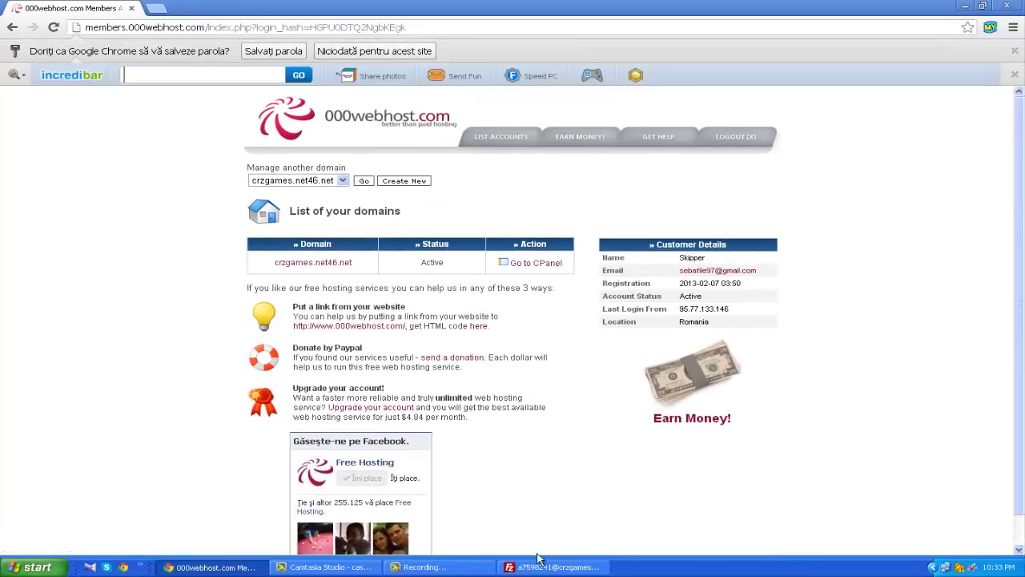
Open crzgames.net46.net/minihelpermovies to reach the phpBB installer, then minimize the browser
left_click(306, 265)
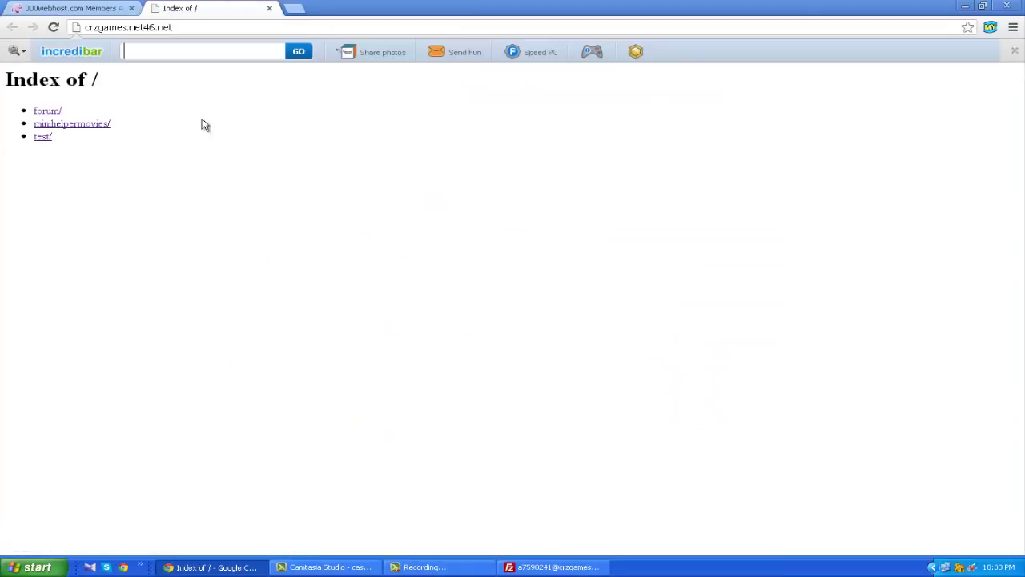
left_click(72, 125)
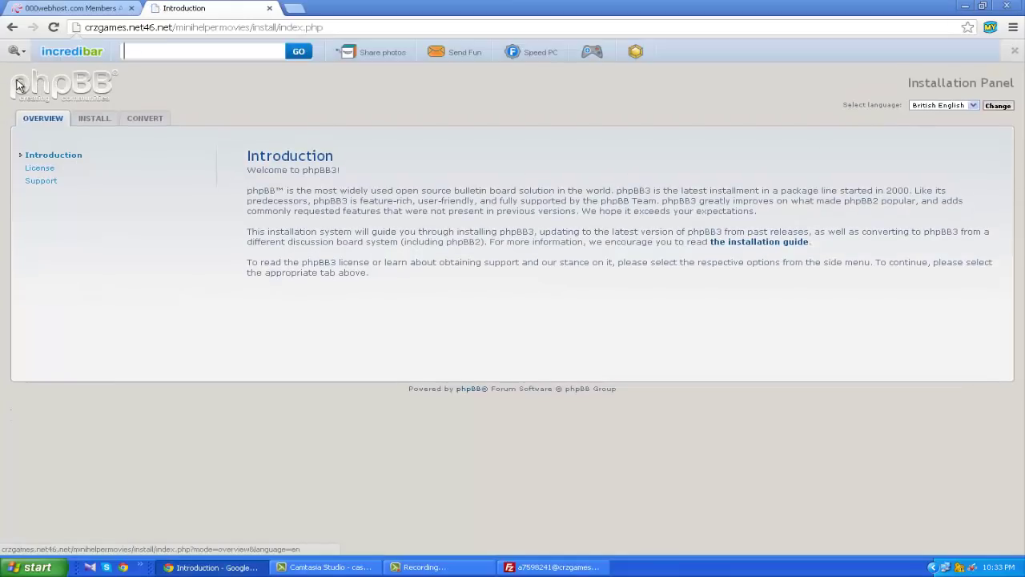
left_click(966, 8)
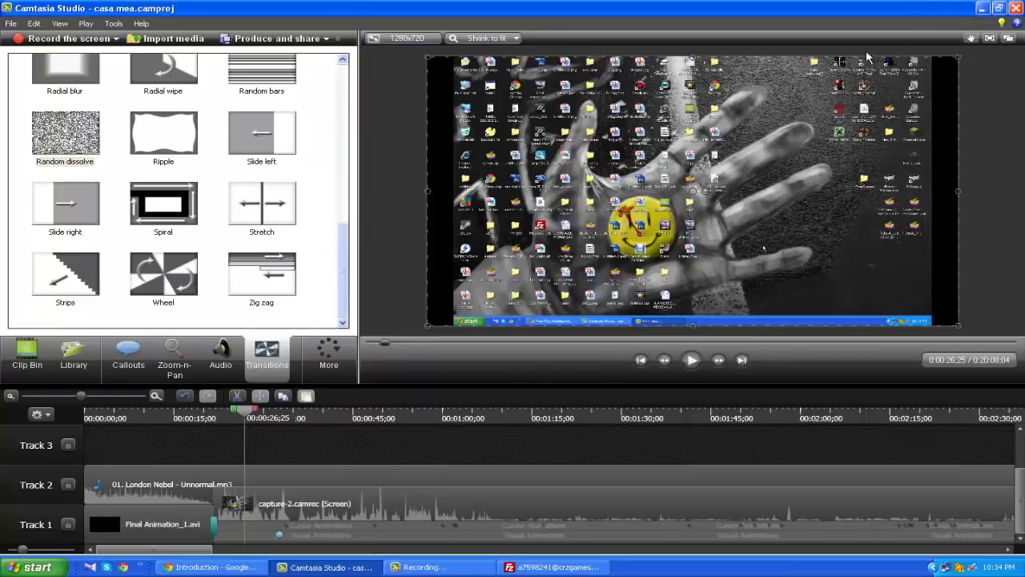
Open the romanian_1_0_5 language pack folder in Downloads
left_click(984, 11)
right_click(702, 353)
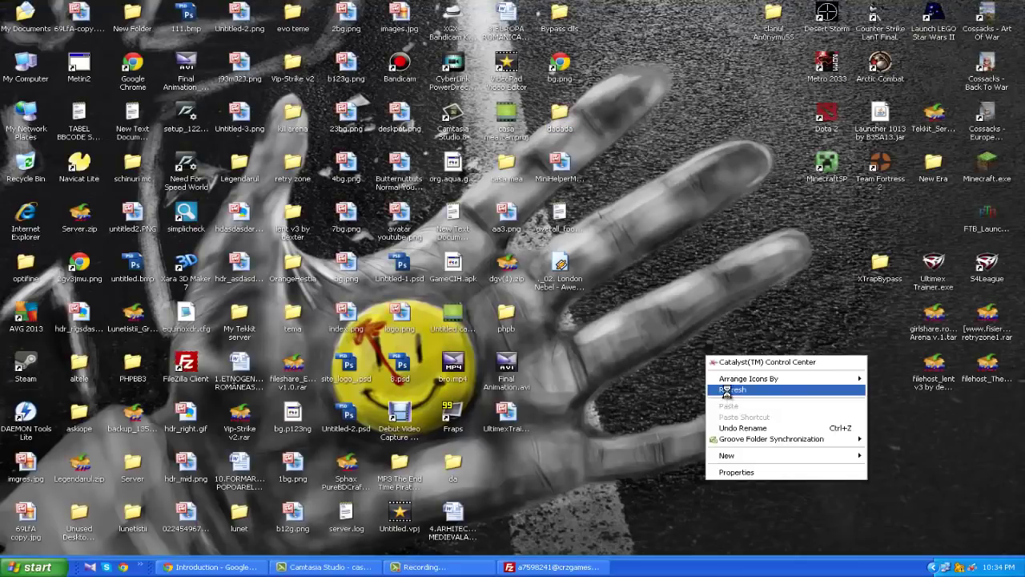
left_click(728, 391)
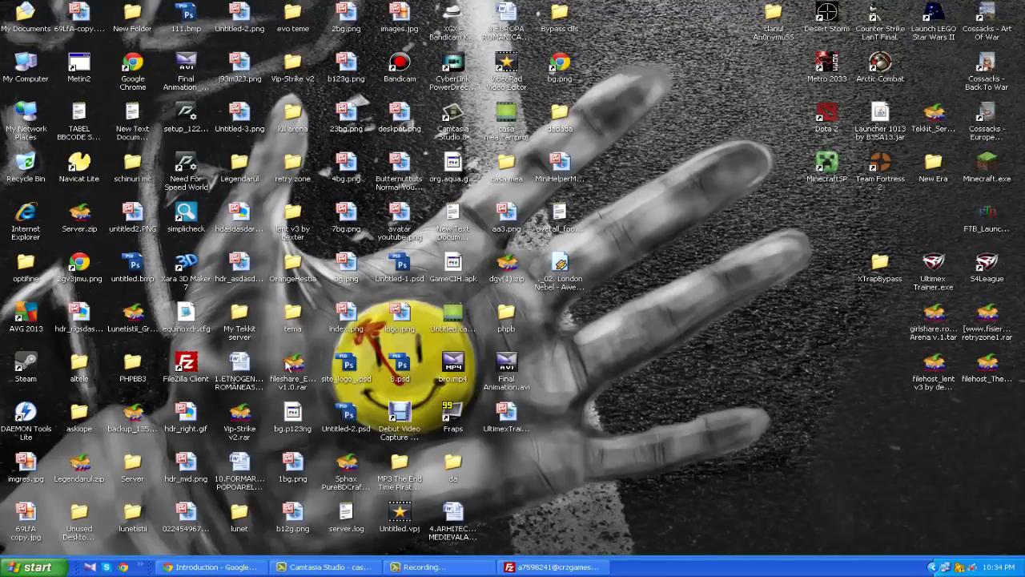
double_click(25, 14)
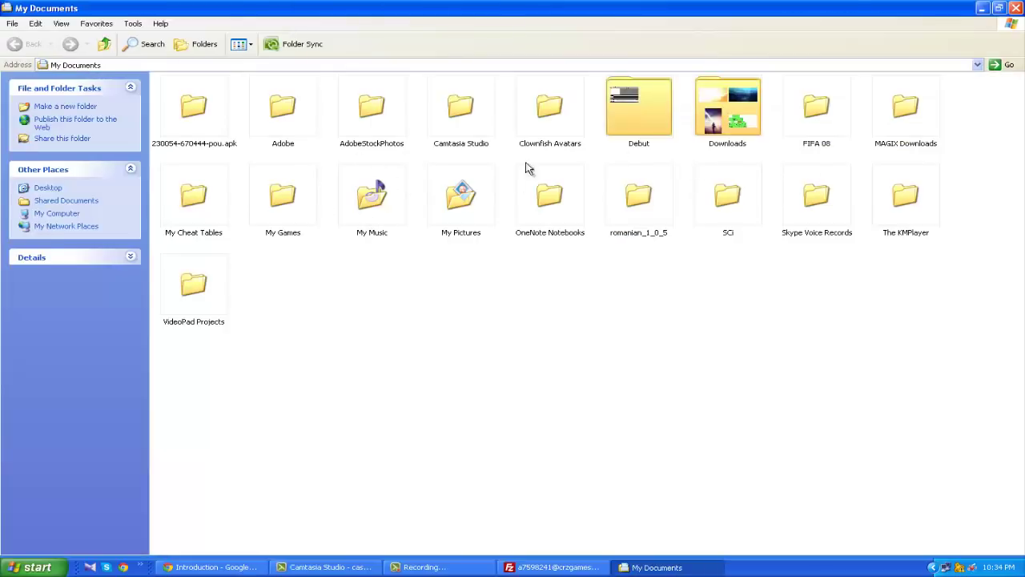
left_click(753, 118)
double_click(723, 150)
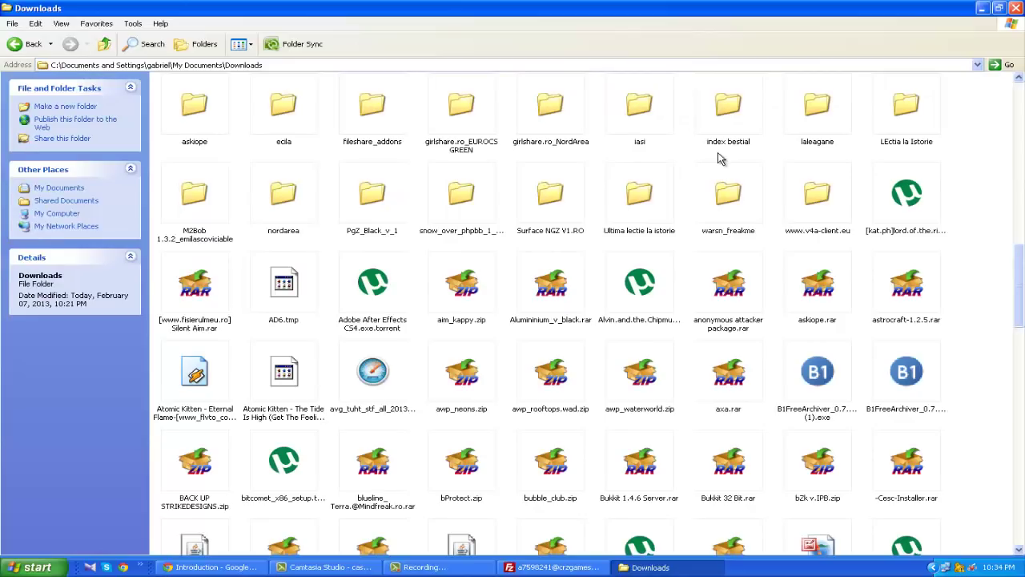
scroll(718, 158, "down", 10)
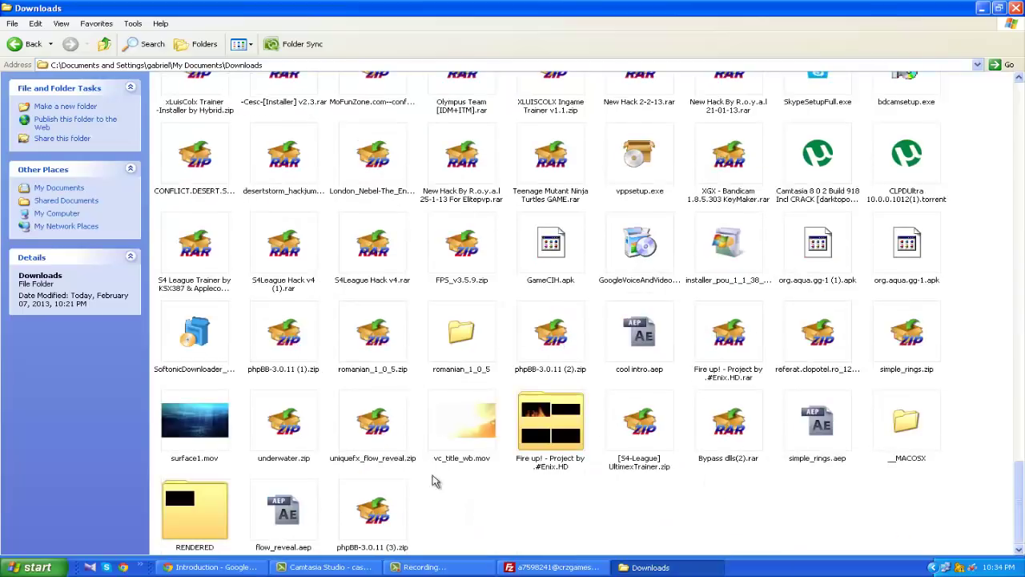
double_click(471, 341)
Select the language and styles folders and reconnect FileZilla to the FTP server
left_click_drag(405, 225, 183, 90)
key("alt+Tab")
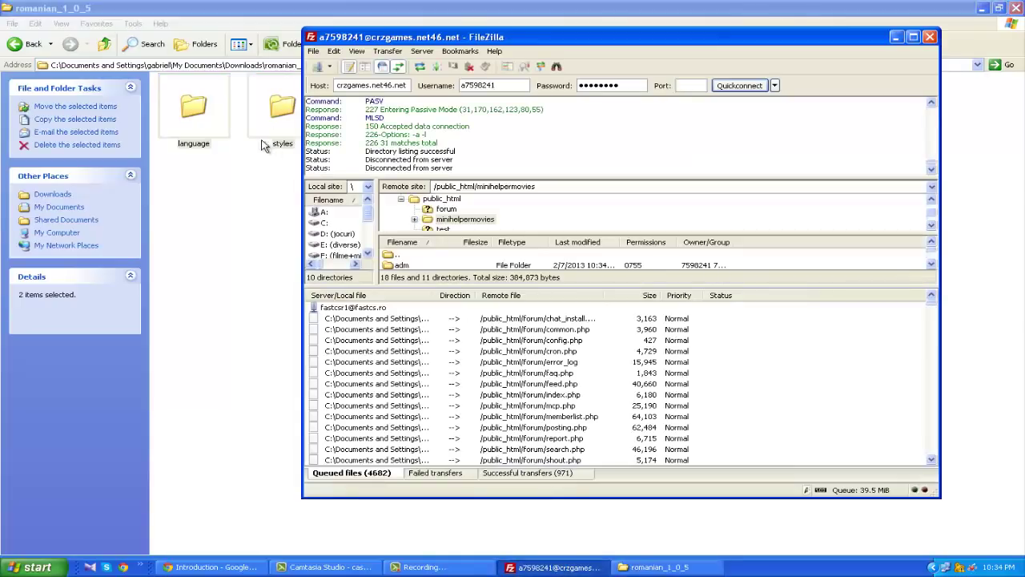
left_click_drag(204, 128, 505, 234)
left_click_drag(586, 232, 202, 133)
left_click(297, 226)
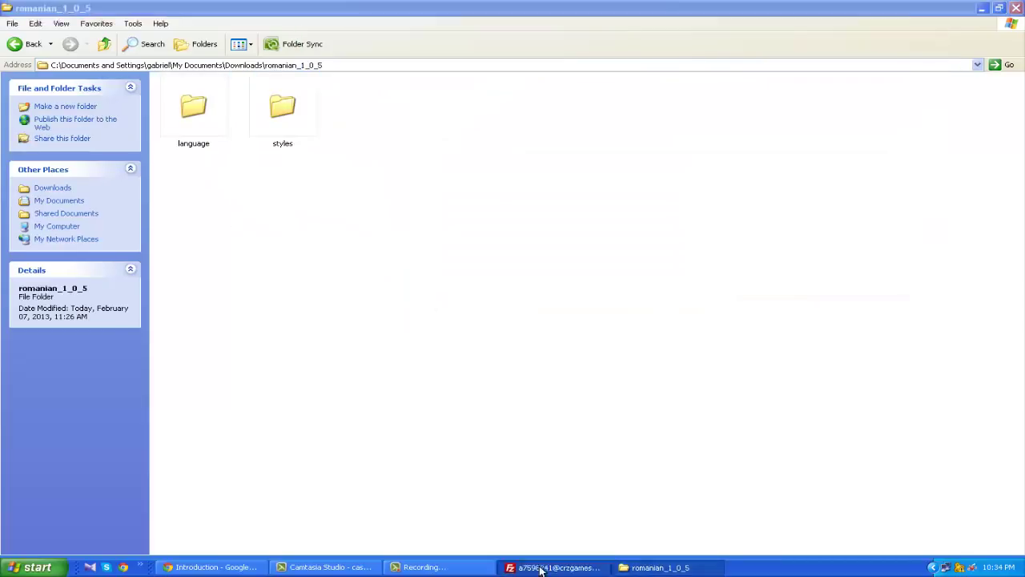
left_click(553, 567)
key("Return")
left_click(587, 290)
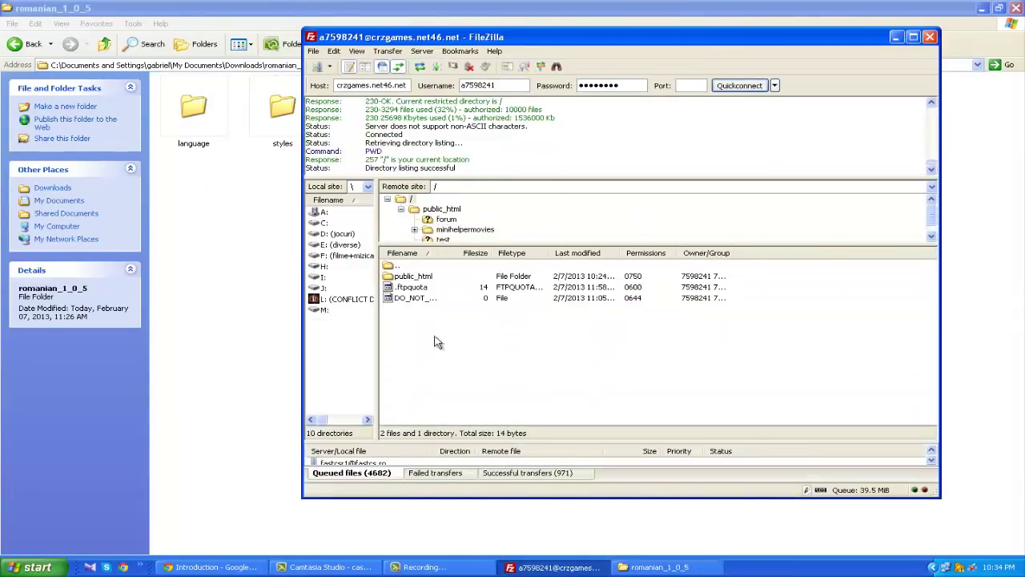
Upload language and styles into /public_html/minihelpermovies, queuing 4791 files
left_click(422, 287)
double_click(427, 276)
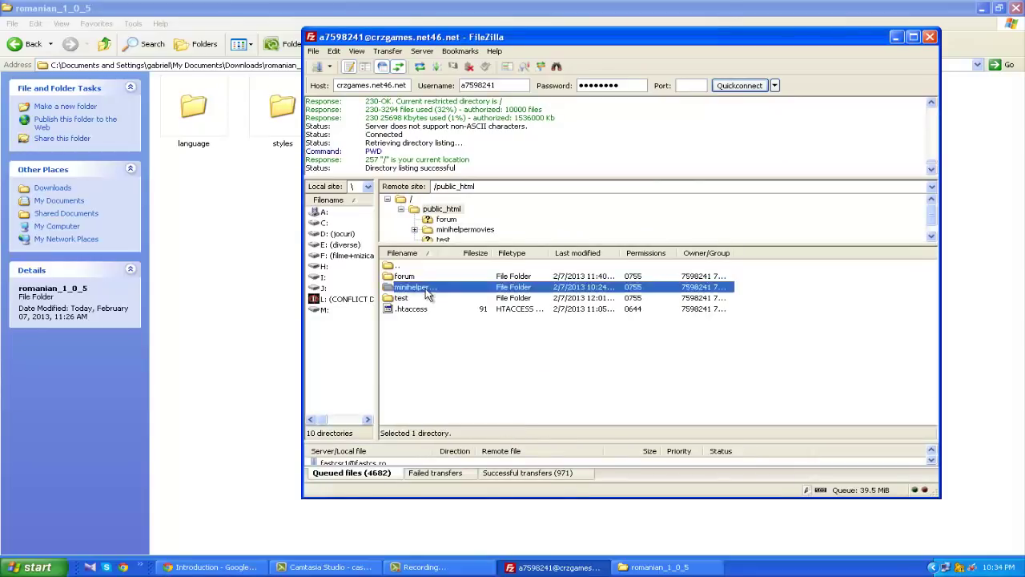
double_click(424, 288)
left_click(204, 164)
left_click_drag(227, 220, 322, 77)
left_click(545, 568)
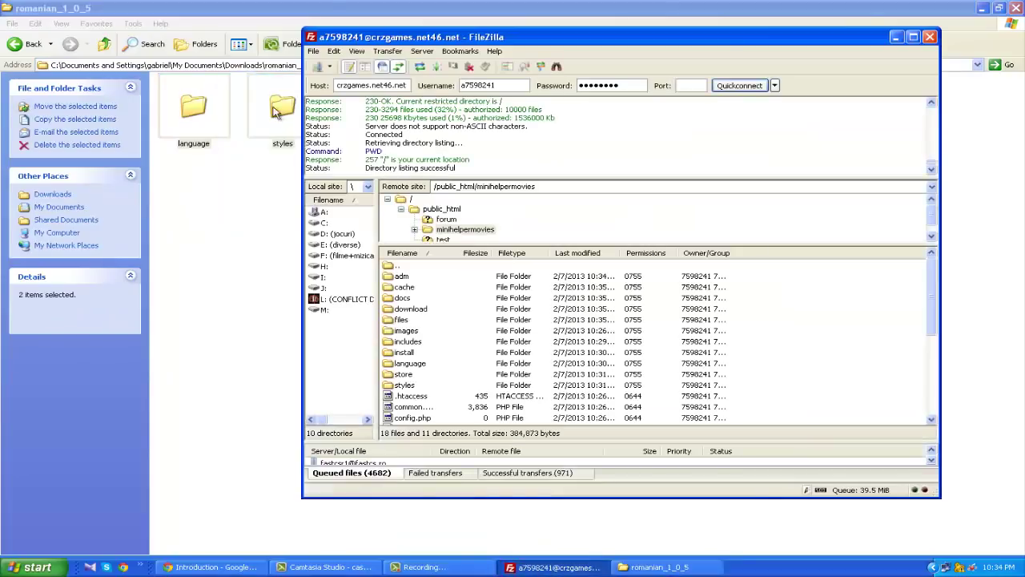
left_click_drag(799, 358, 799, 358)
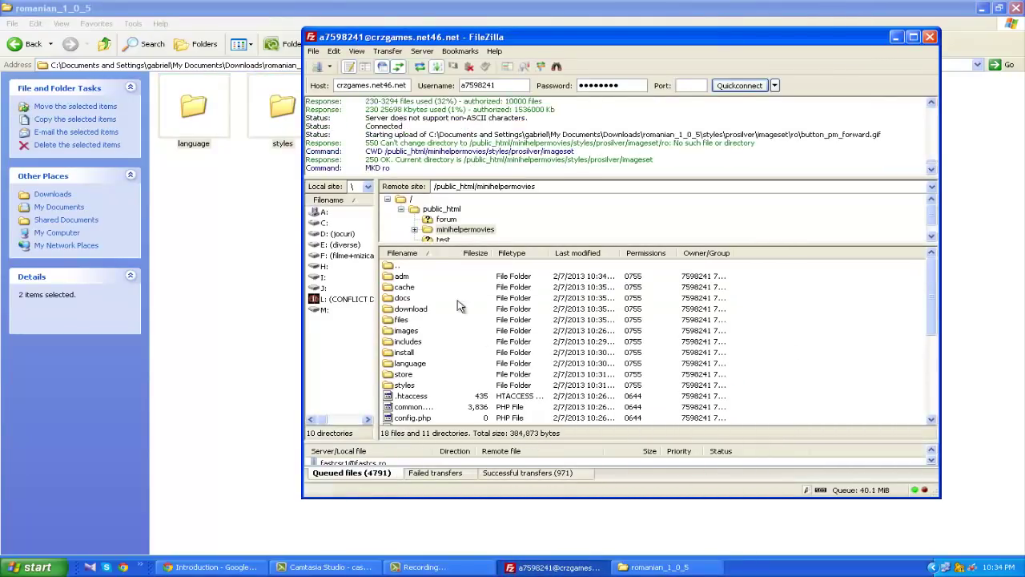
left_click(1015, 8)
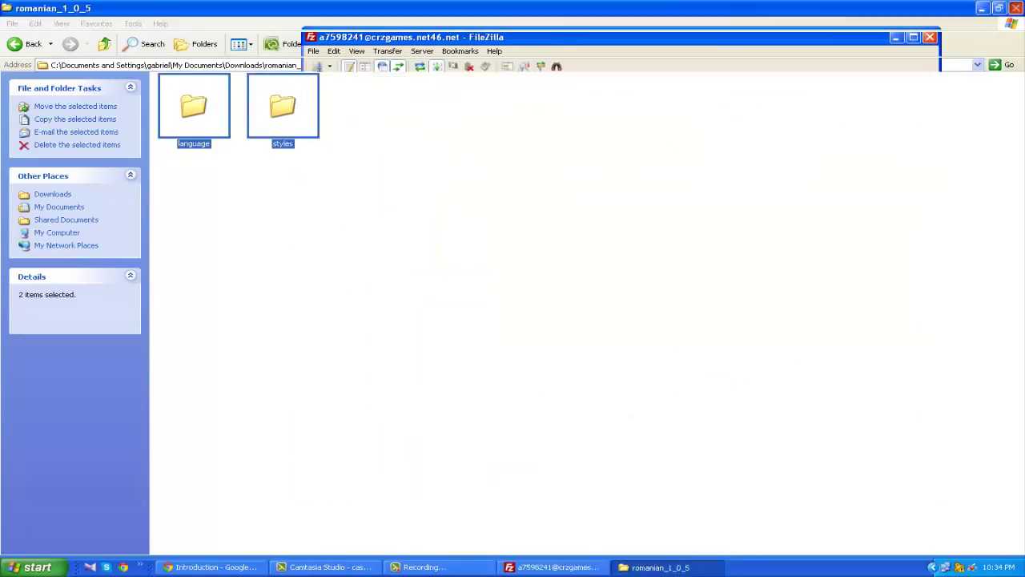
Advance the phpBB installer from the INSTALL tab through the requirements check to Start install
left_click(212, 567)
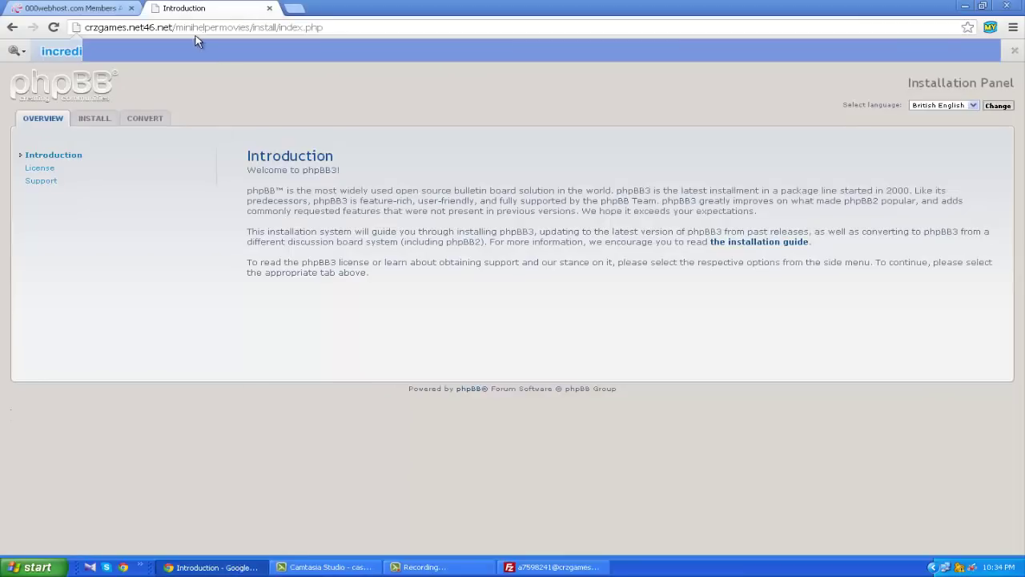
left_click(97, 122)
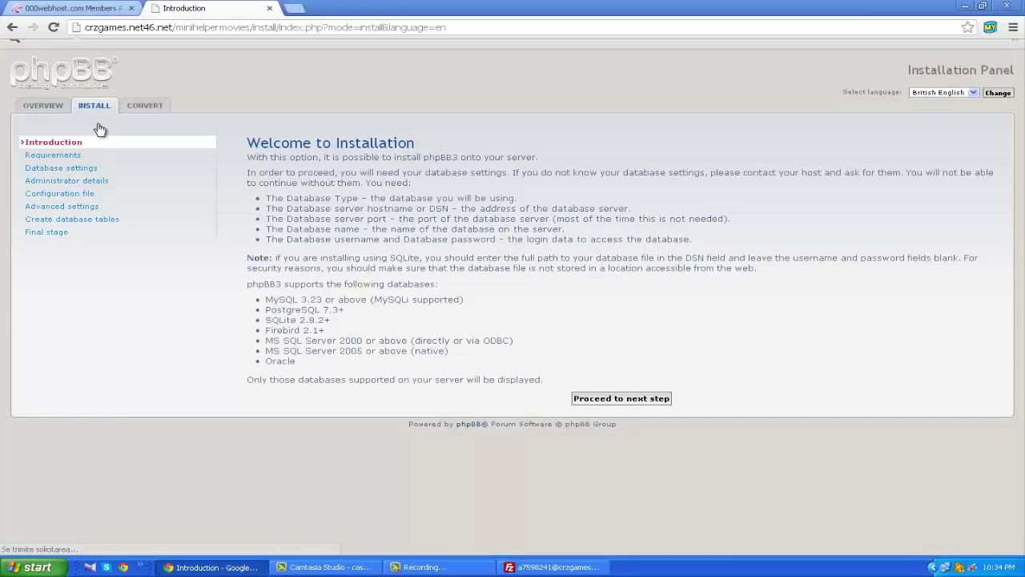
left_click(629, 412)
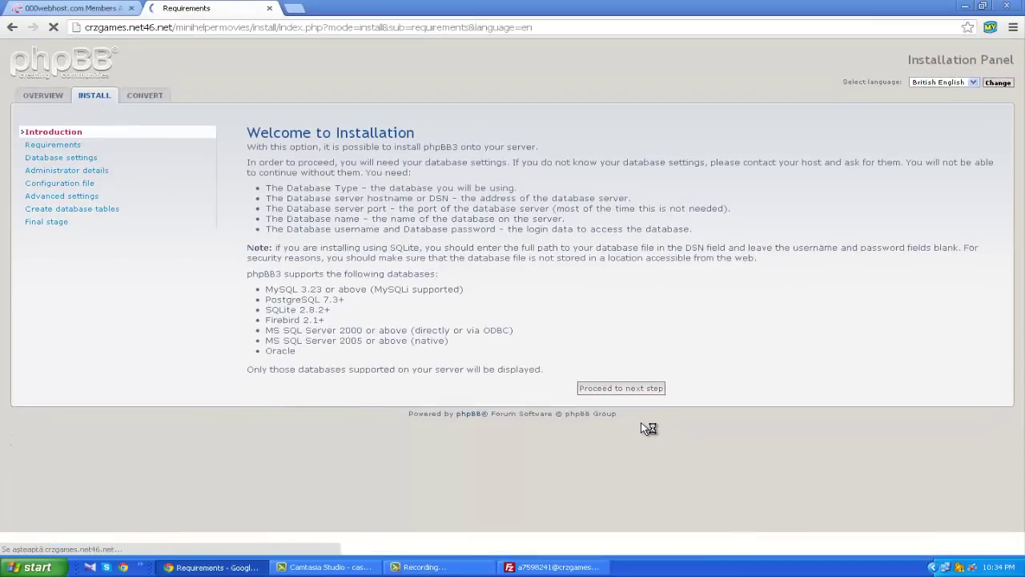
scroll(565, 298, "down", 10)
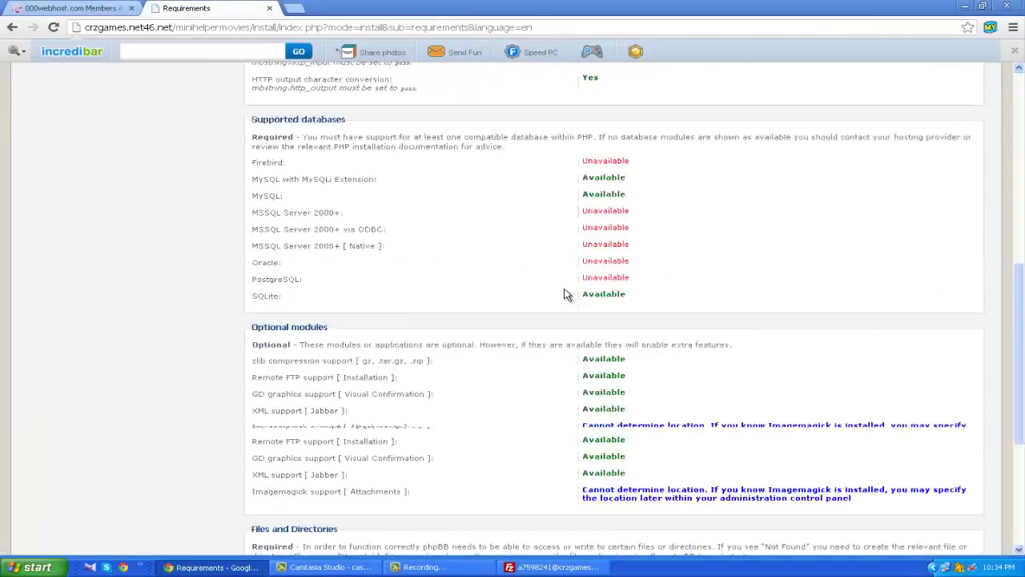
scroll(445, 200, "down", 1)
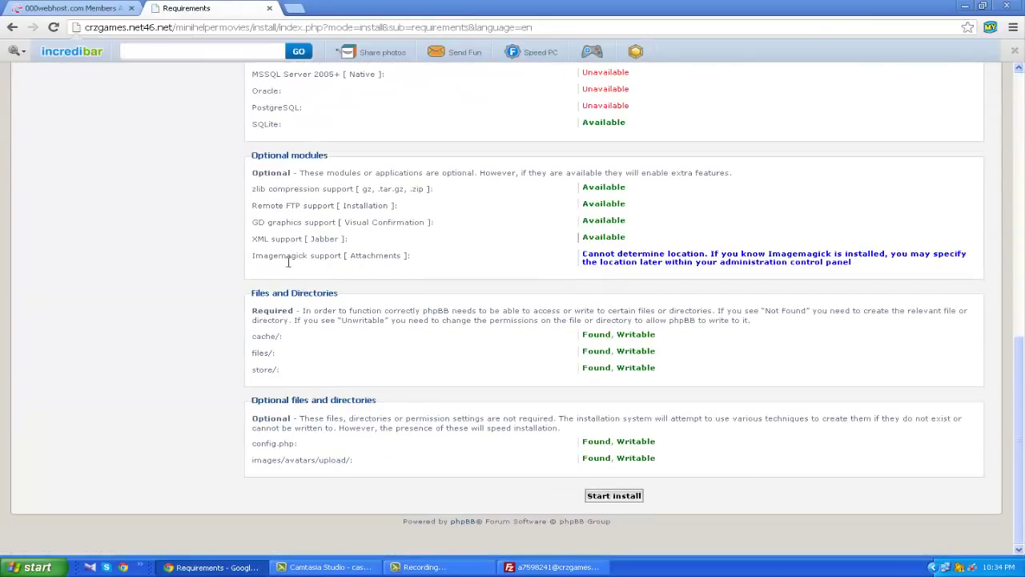
left_click(617, 495)
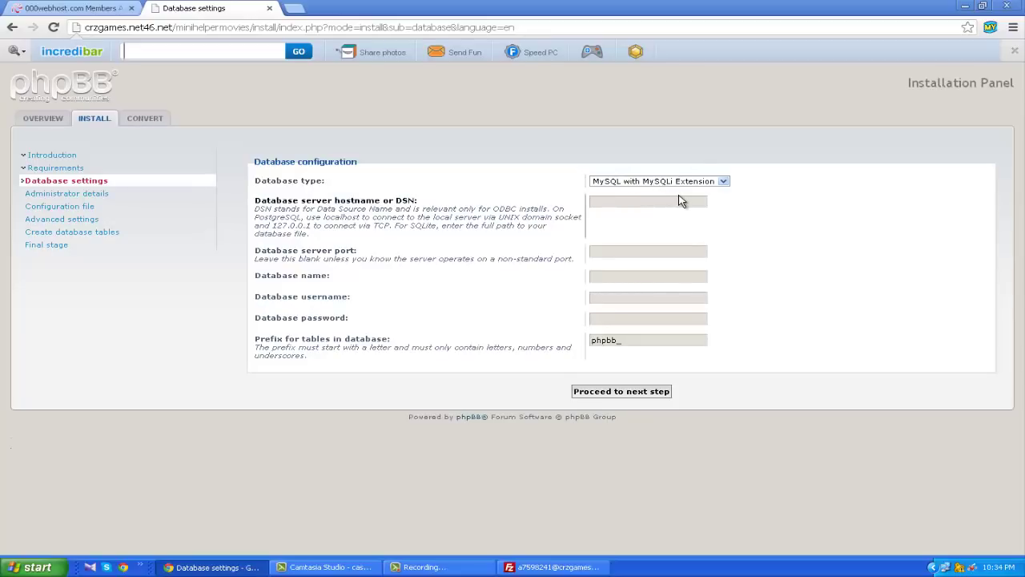
Focus the database hostname field, then open the 000webhost control panel
left_click(665, 202)
left_click(72, 8)
left_click(516, 262)
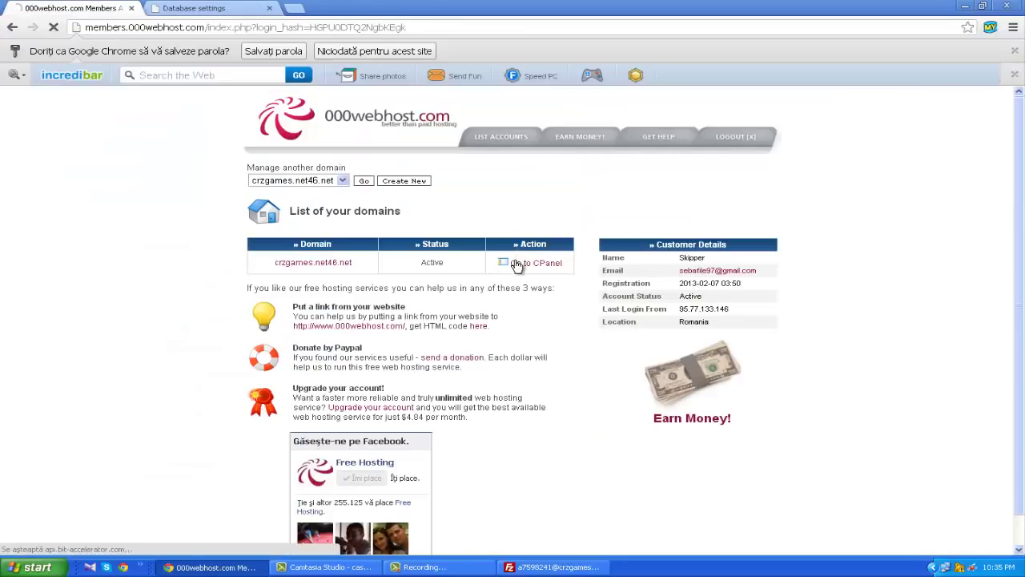
Copy MySQL host mysql2.000webhost.com from the MySQL page and return to the phpBB form
scroll(393, 328, "down", 5)
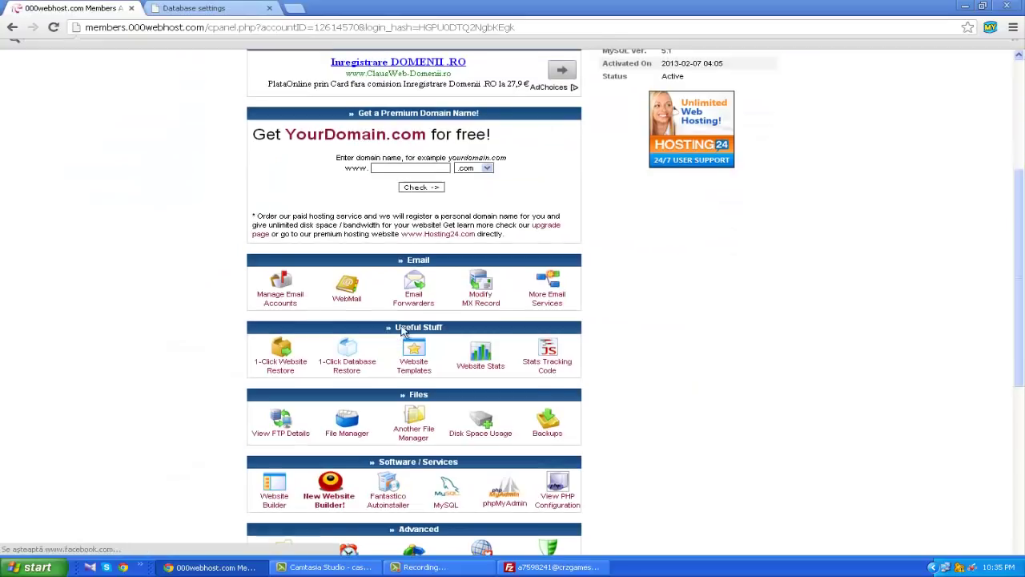
left_click(446, 454)
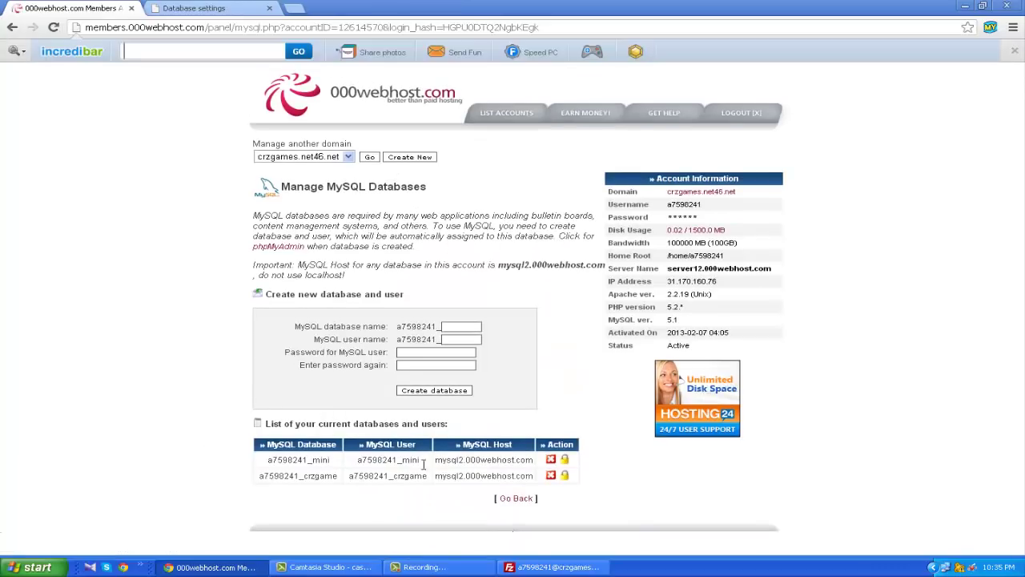
left_click_drag(435, 462, 532, 465)
key("ctrl+c")
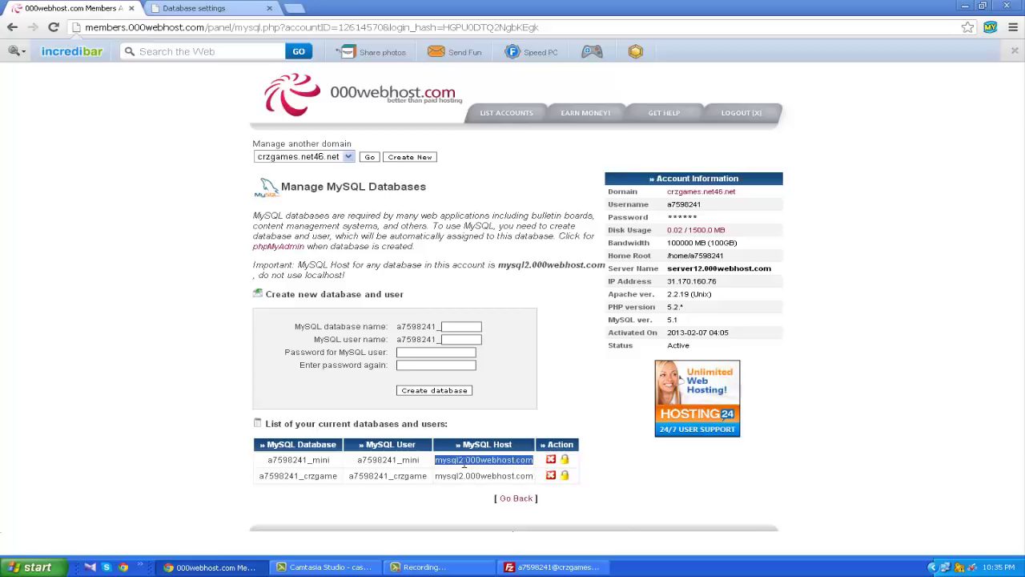
left_click(248, 18)
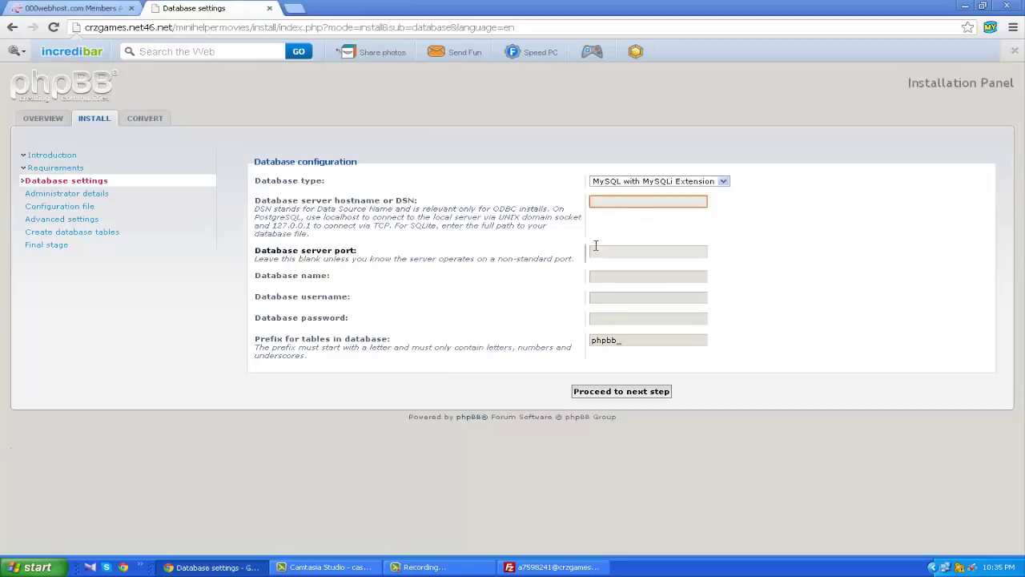
Paste mysql2.000webhost.com as the database host and copy the _mini database name
left_click(609, 202)
key("ctrl+v")
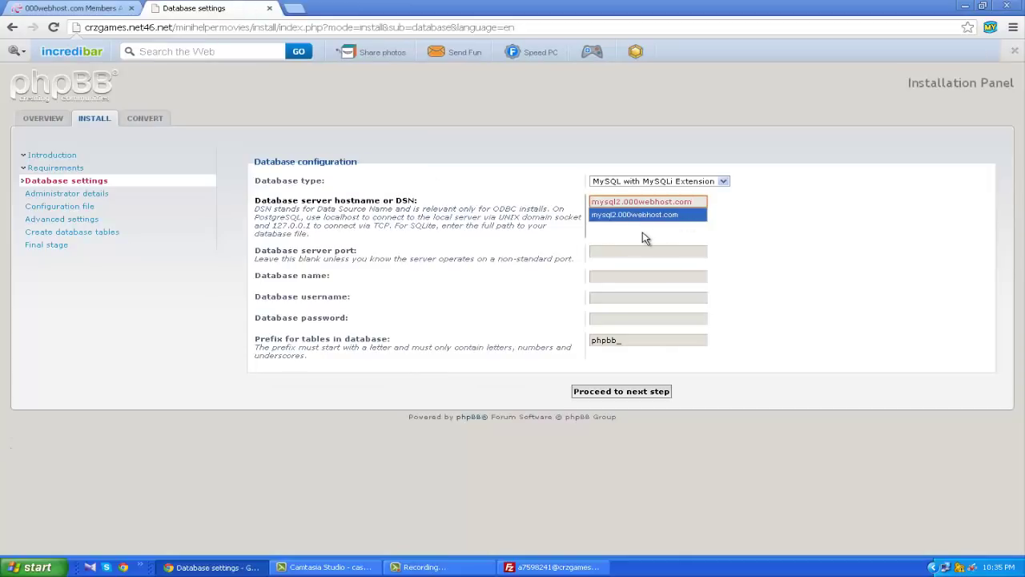
left_click(806, 241)
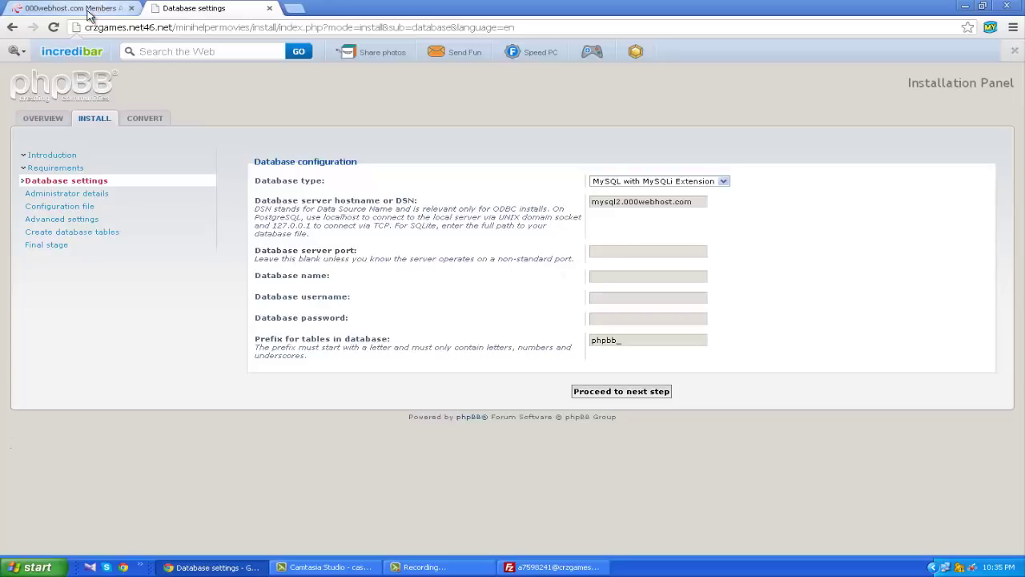
key("ctrl+Tab")
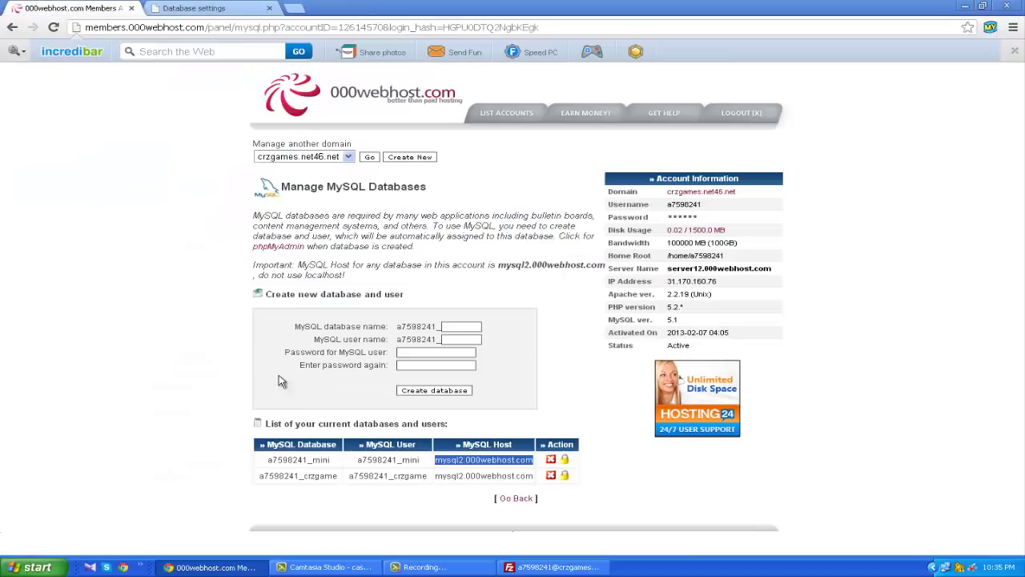
left_click_drag(333, 461, 267, 458)
key("ctrl+c")
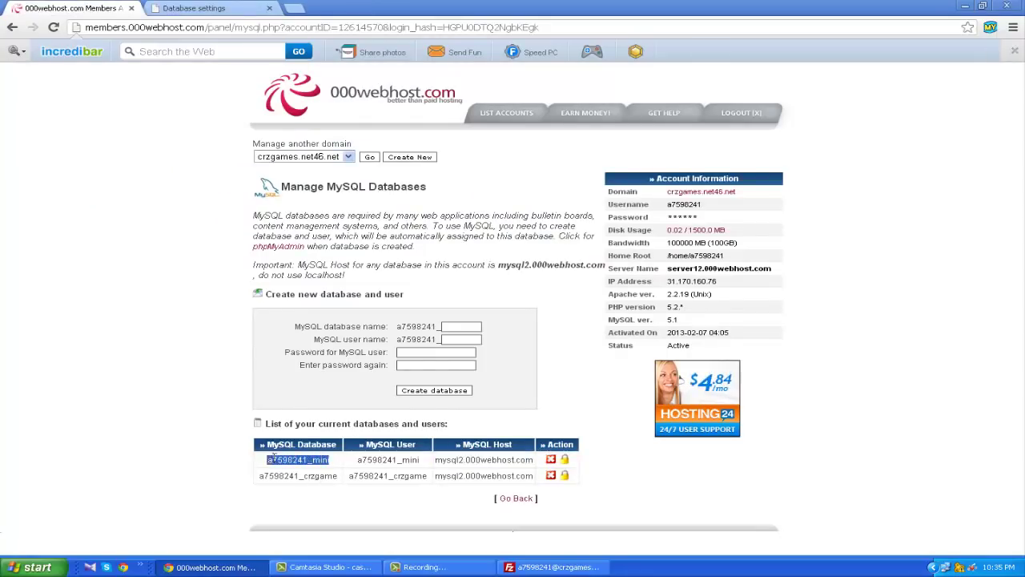
left_click(278, 6)
Fill in the database name, username and password, then test the connection successfully
left_click(609, 278)
key("ctrl+v")
left_click(617, 298)
key("ctrl+v")
left_click(615, 321)
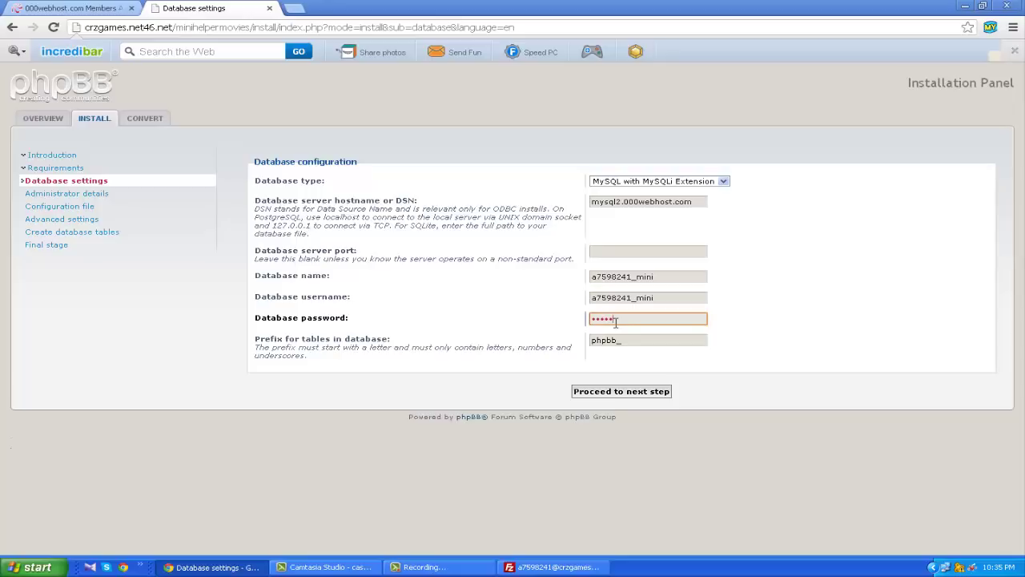
type("*")
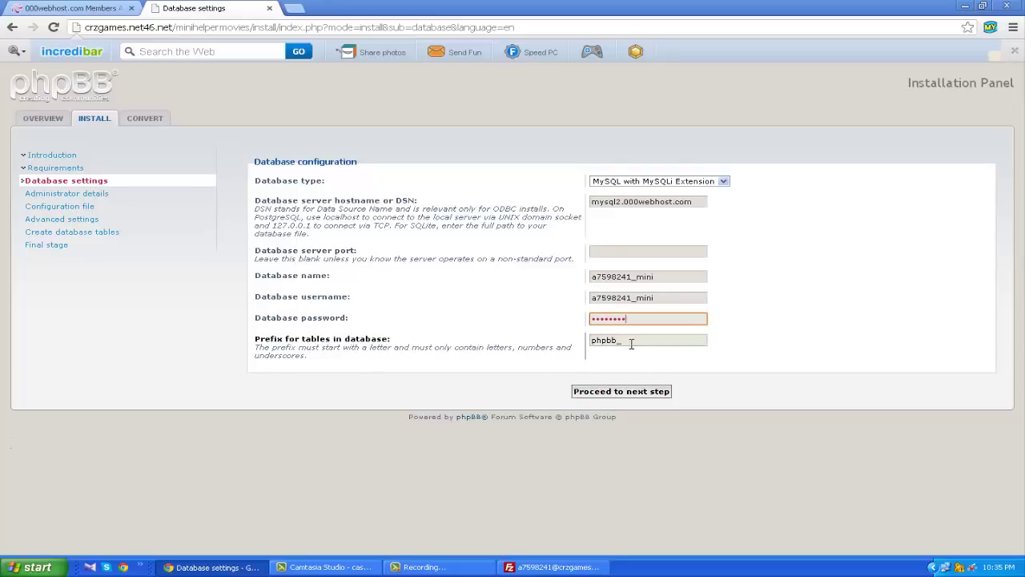
left_click(627, 396)
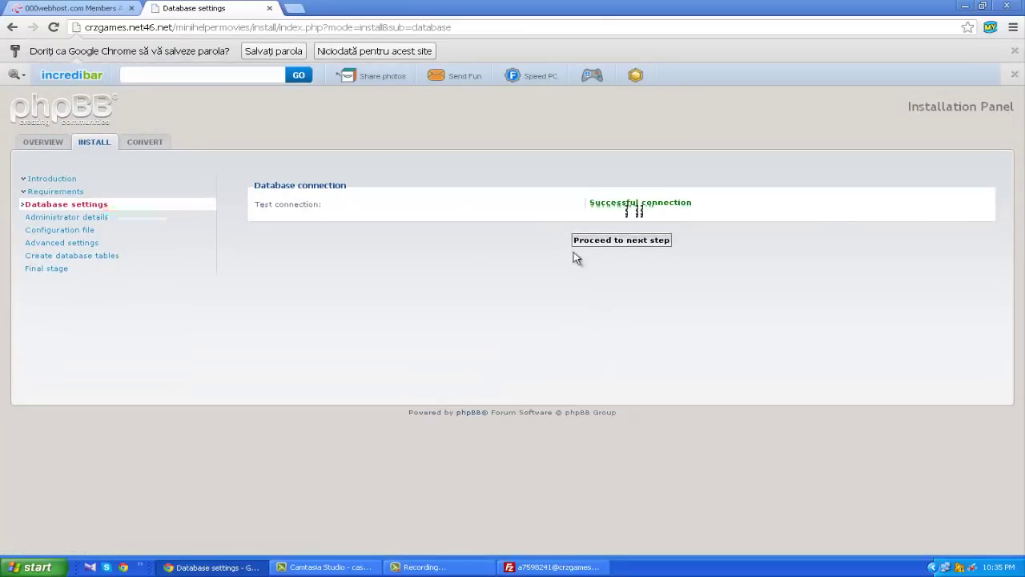
left_click(607, 242)
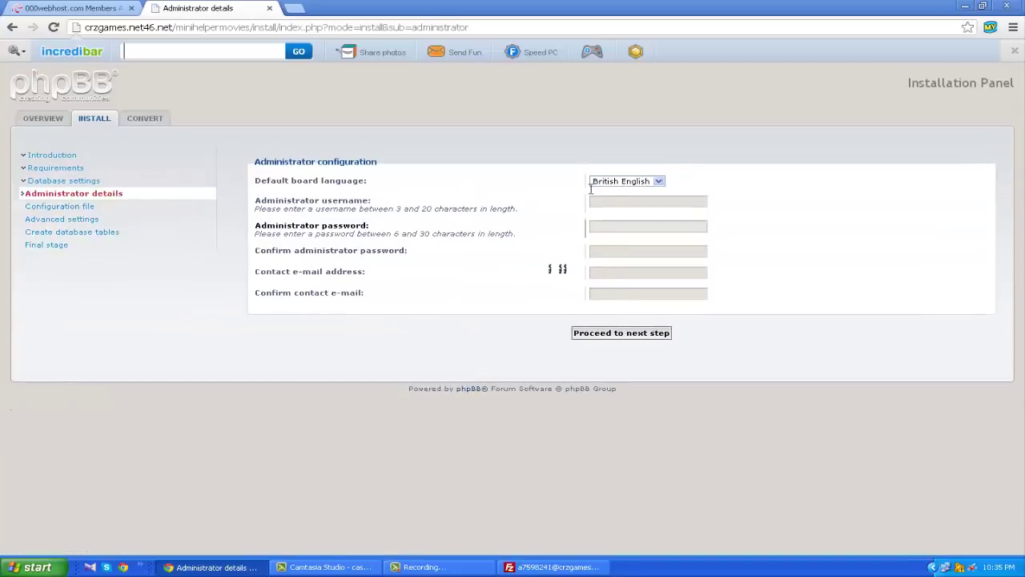
Set the default board language to Română
left_click(597, 182)
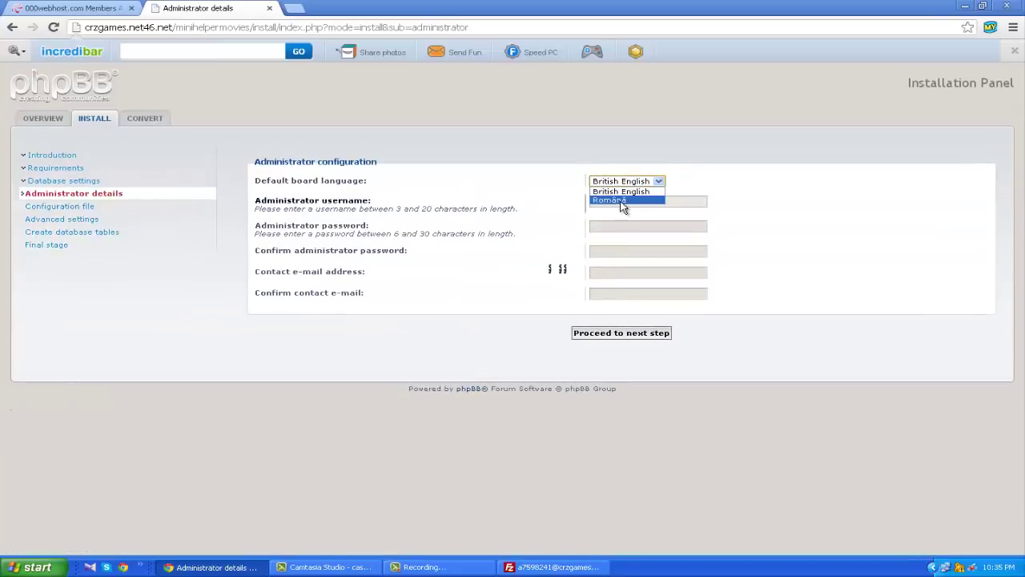
left_click(552, 567)
left_click(277, 334)
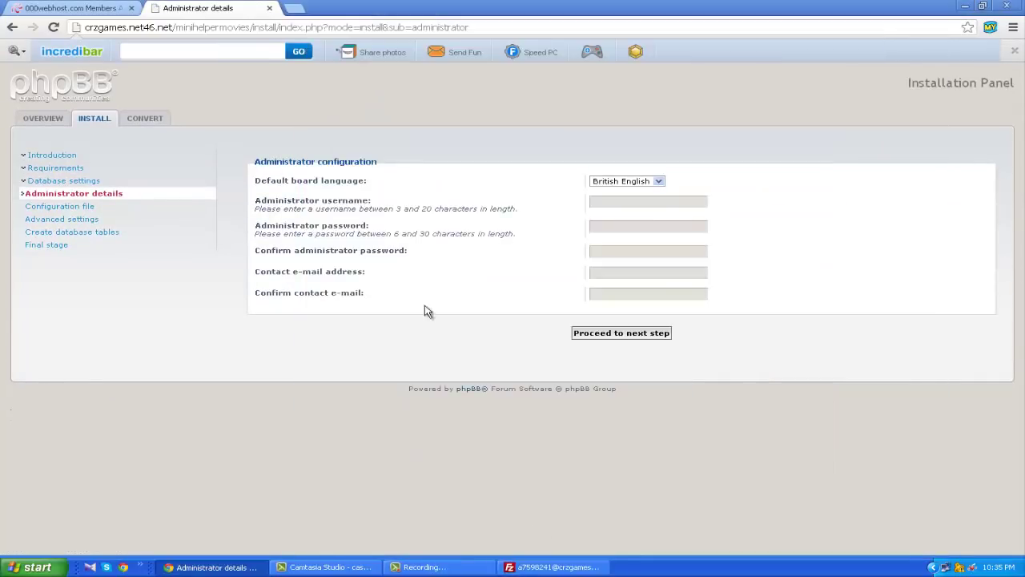
left_click(640, 183)
left_click(629, 199)
left_click(617, 181)
left_click(606, 199)
key("Up")
left_click(632, 186)
left_click(618, 200)
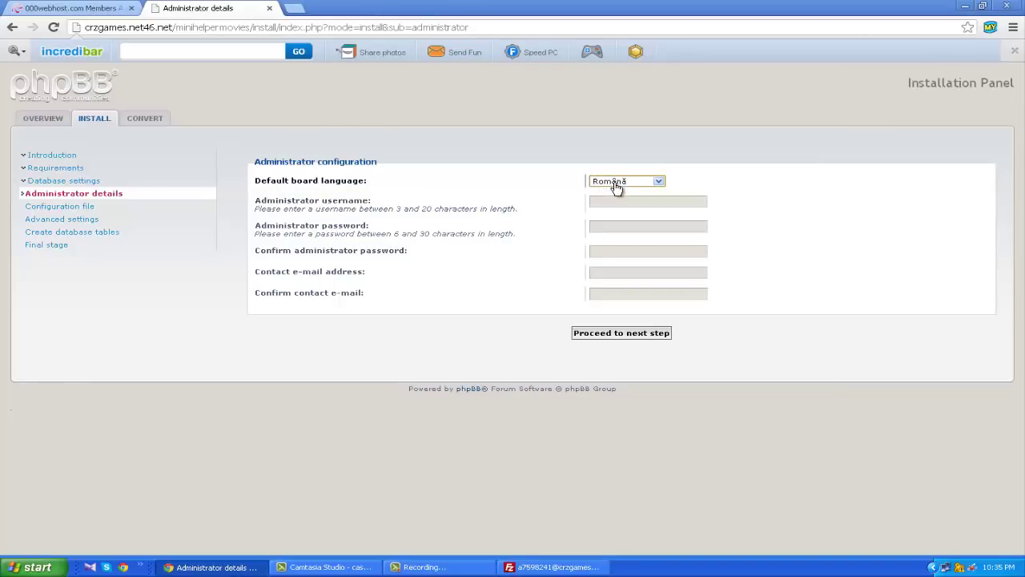
Enter the administrator username and the password twice
left_click(611, 202)
type("s")
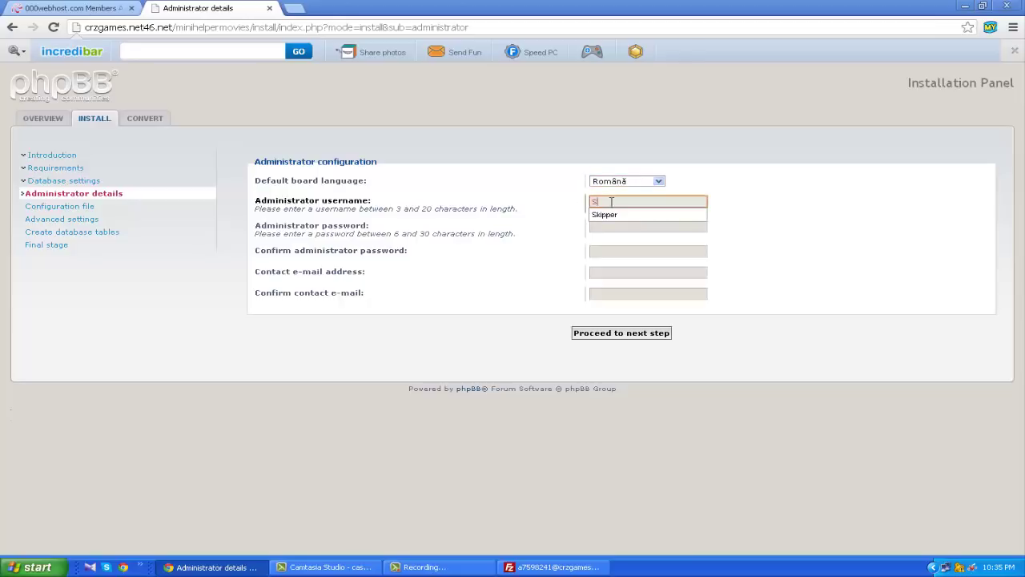
left_click(614, 215)
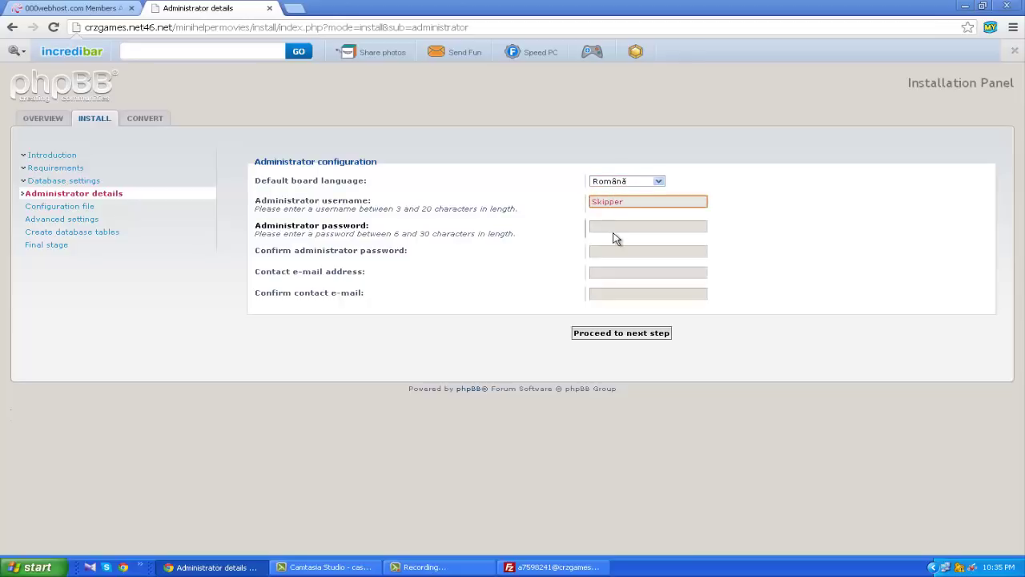
left_click(613, 227)
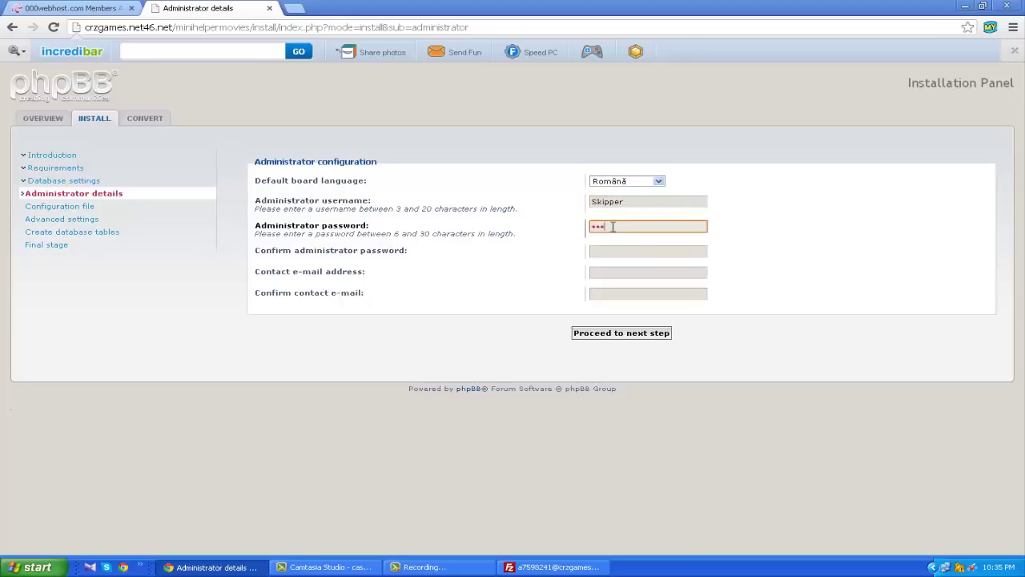
type("••••••••")
left_click(613, 251)
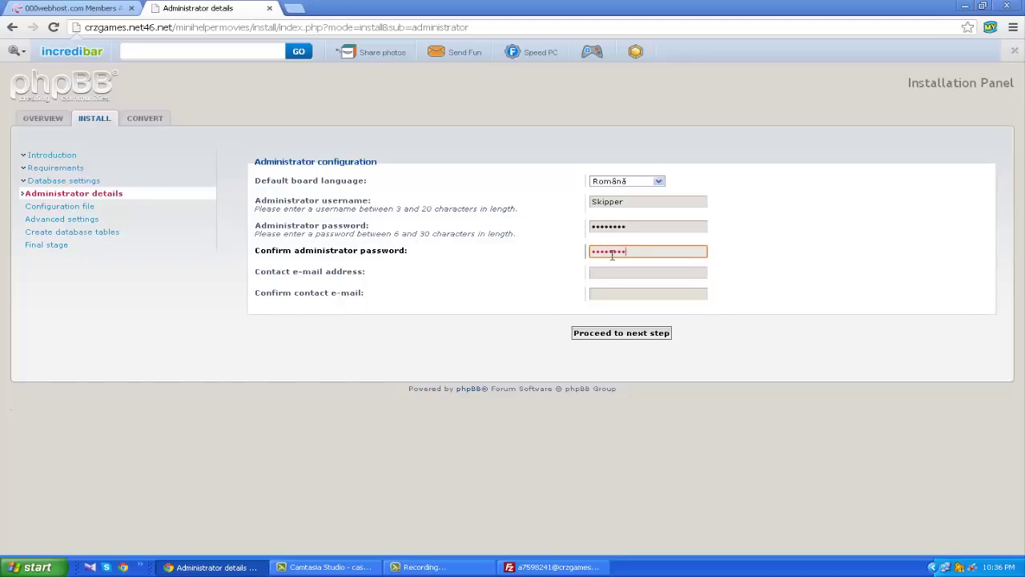
Enter the contact e-mail twice, submit, and proceed after Tests passed
left_click(614, 271)
type("s")
left_click(615, 286)
left_click(614, 294)
type("s")
left_click(612, 308)
left_click(613, 333)
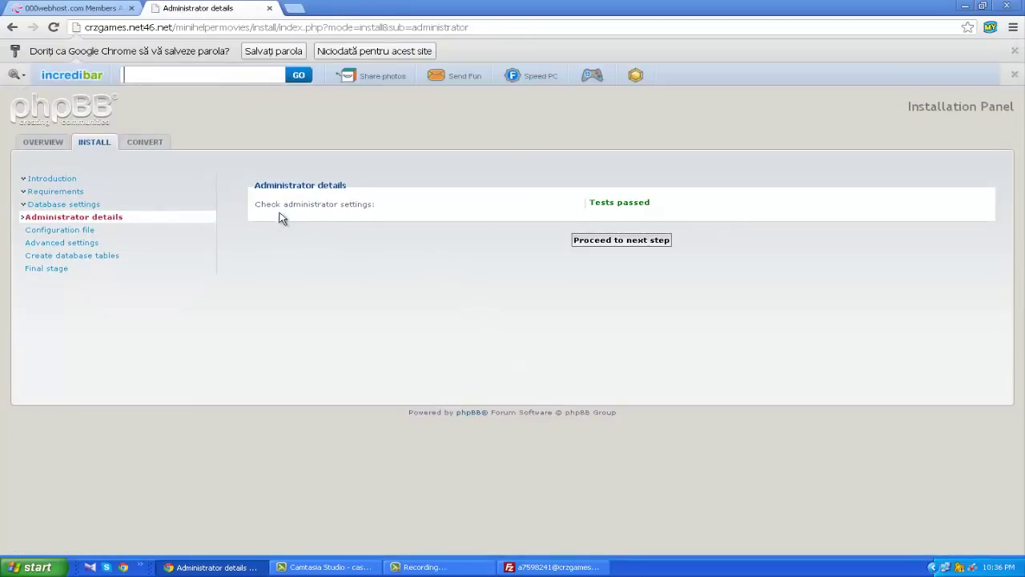
left_click(639, 245)
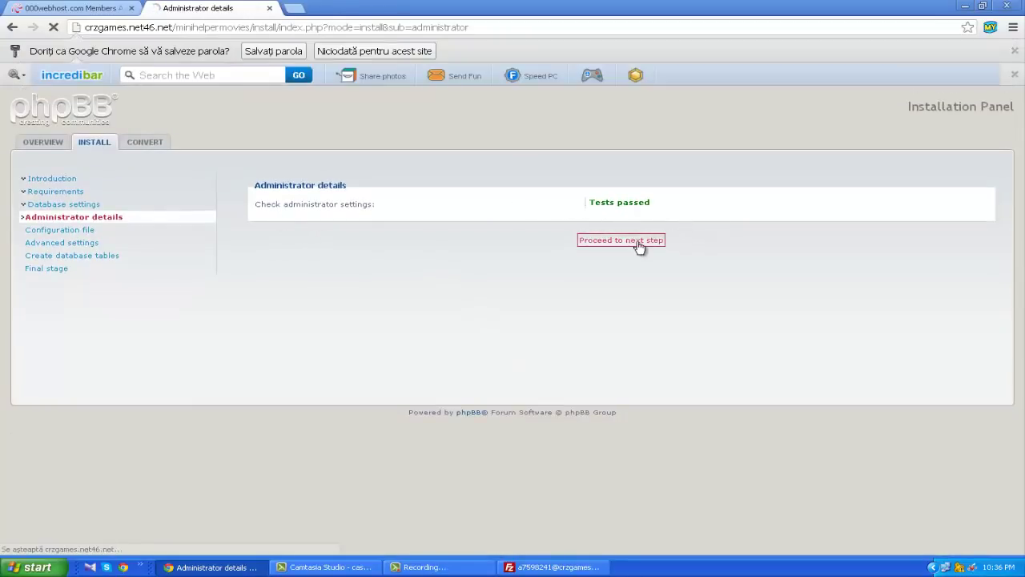
Proceed through the configuration file, advanced settings and database table creation steps
left_click(611, 181)
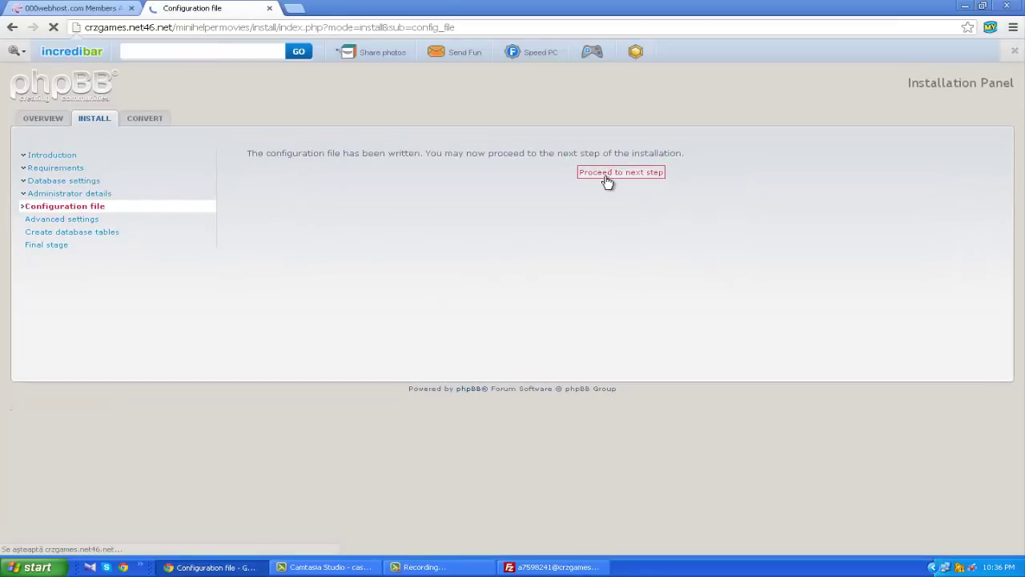
scroll(543, 467, "down", 3)
left_click(611, 499)
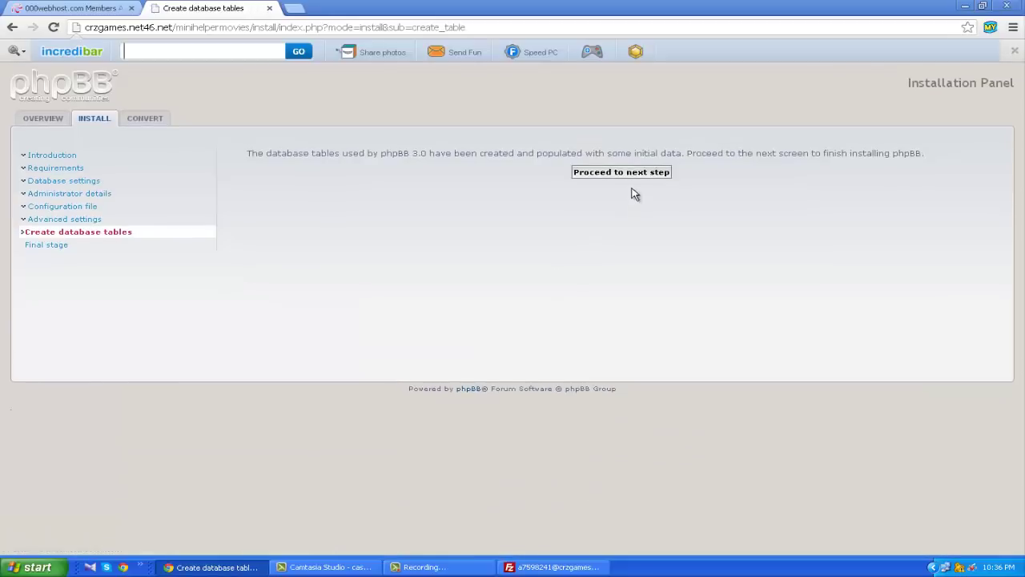
left_click(632, 173)
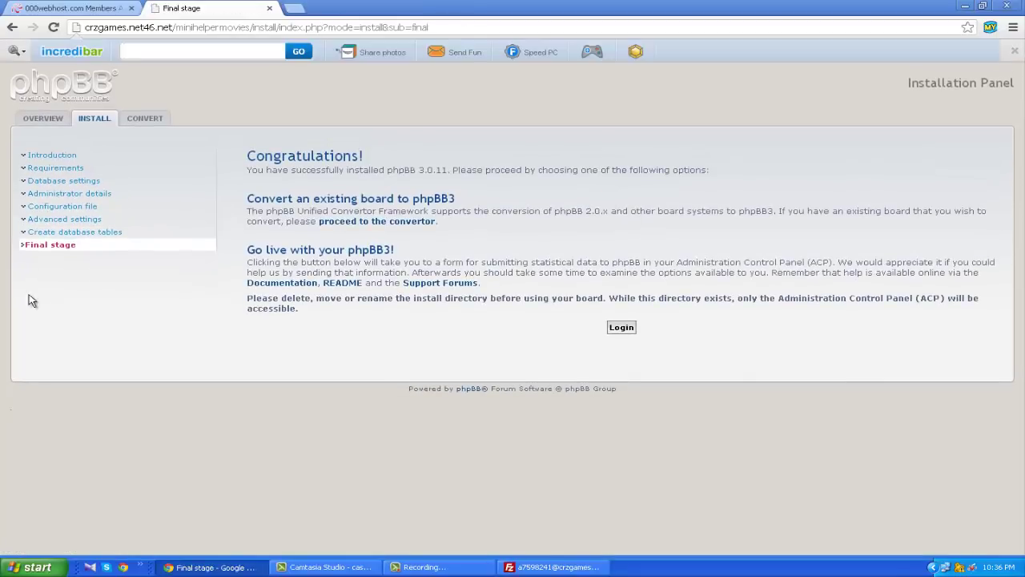
Log into the Romanian admin panel and send statistical information to phpBB
left_click(619, 327)
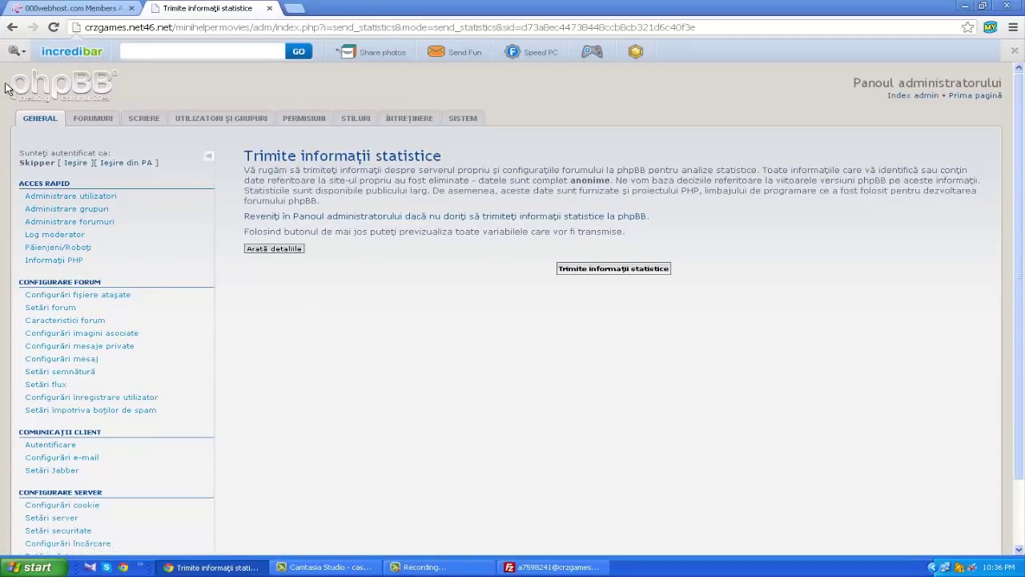
scroll(394, 189, "down", 2)
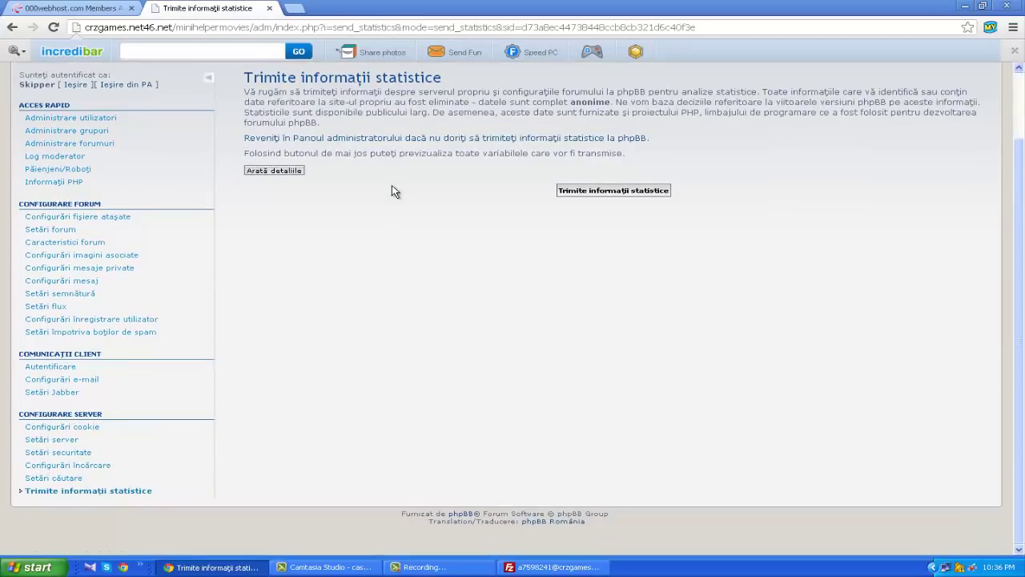
scroll(440, 240, "up", 2)
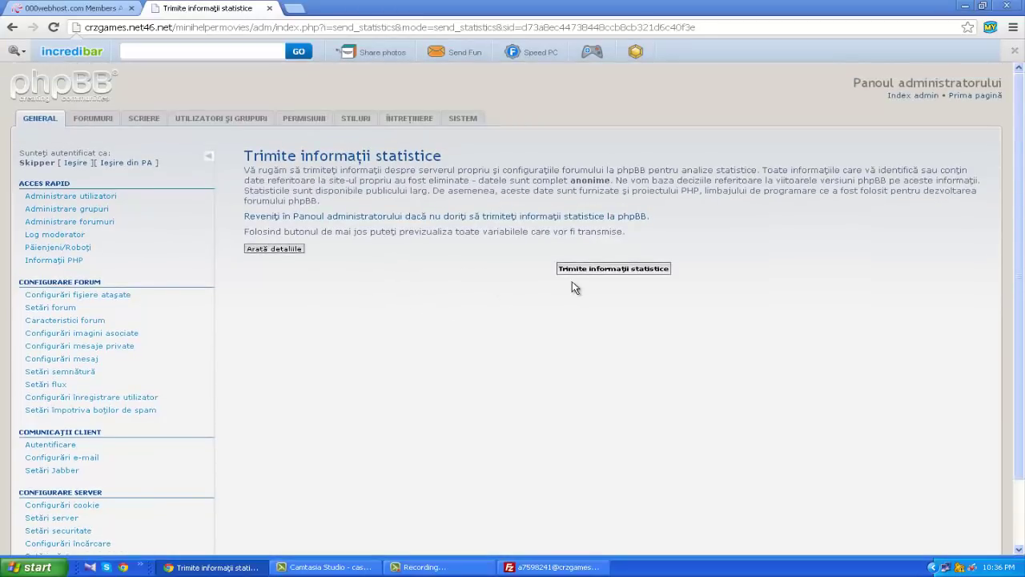
left_click(623, 274)
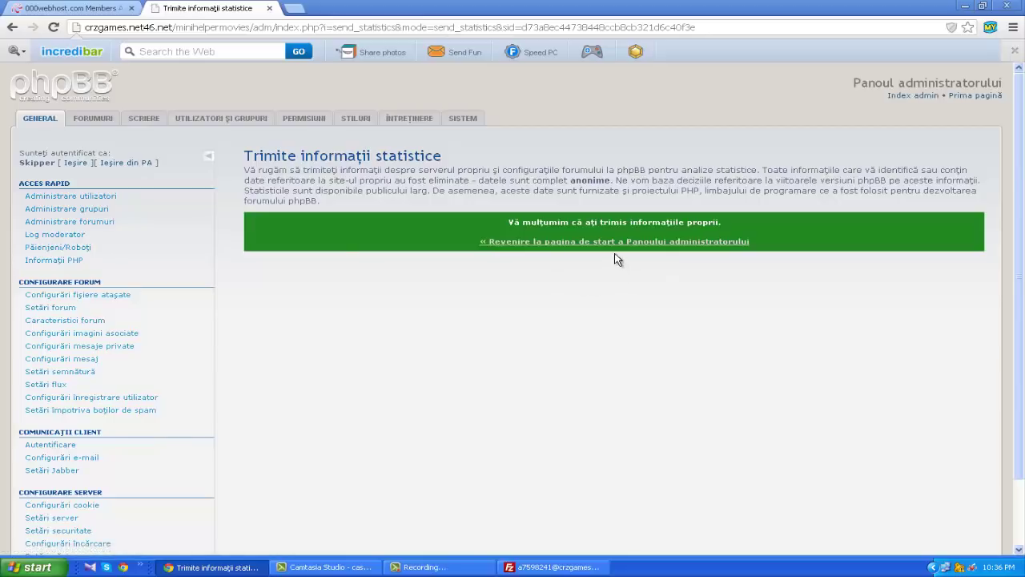
left_click(619, 250)
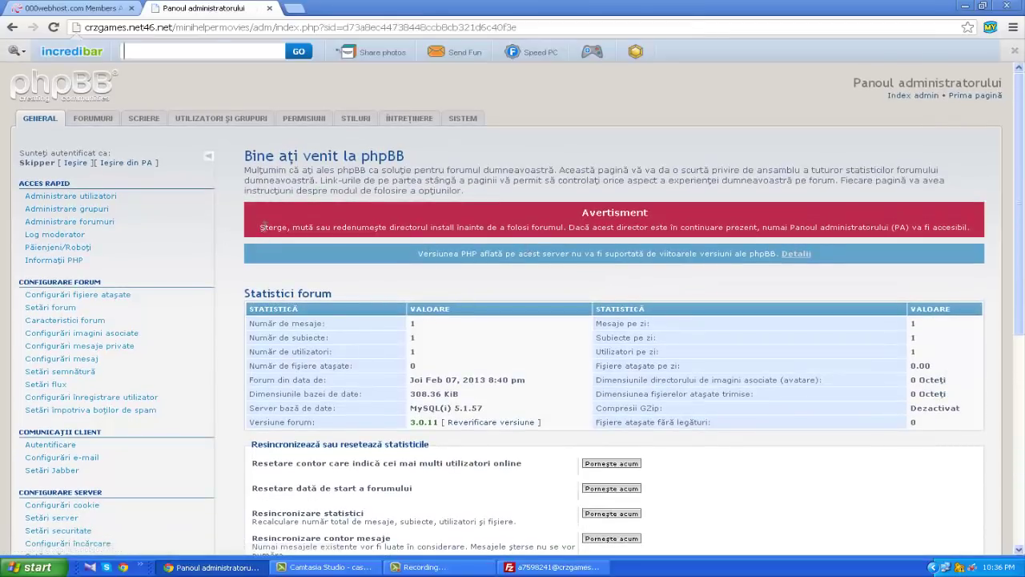
Read the red Avertisment warning about the install directory in the admin panel, then switch to FileZilla
left_click_drag(263, 227, 534, 230)
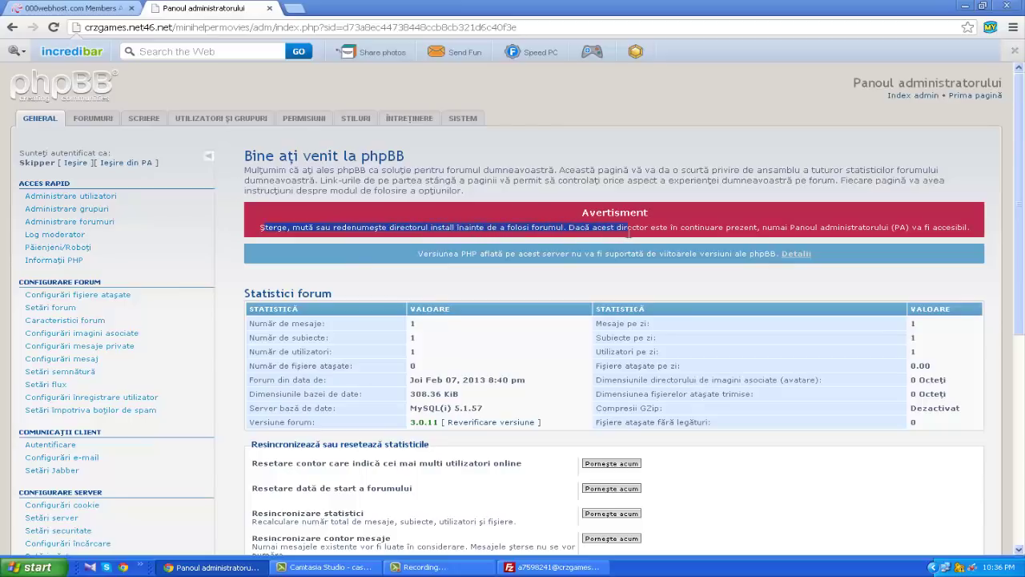
left_click_drag(685, 231, 961, 225)
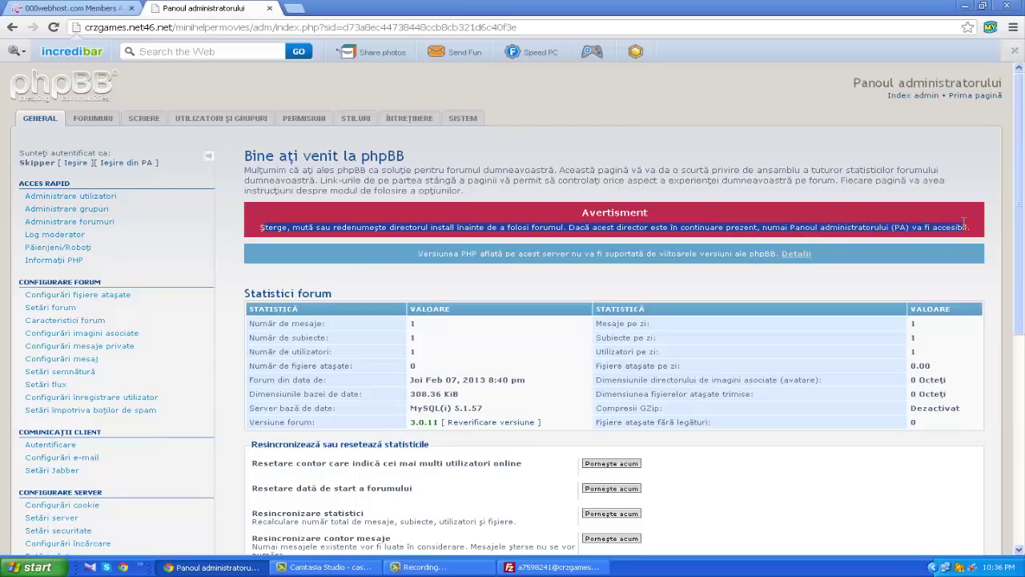
left_click(453, 354)
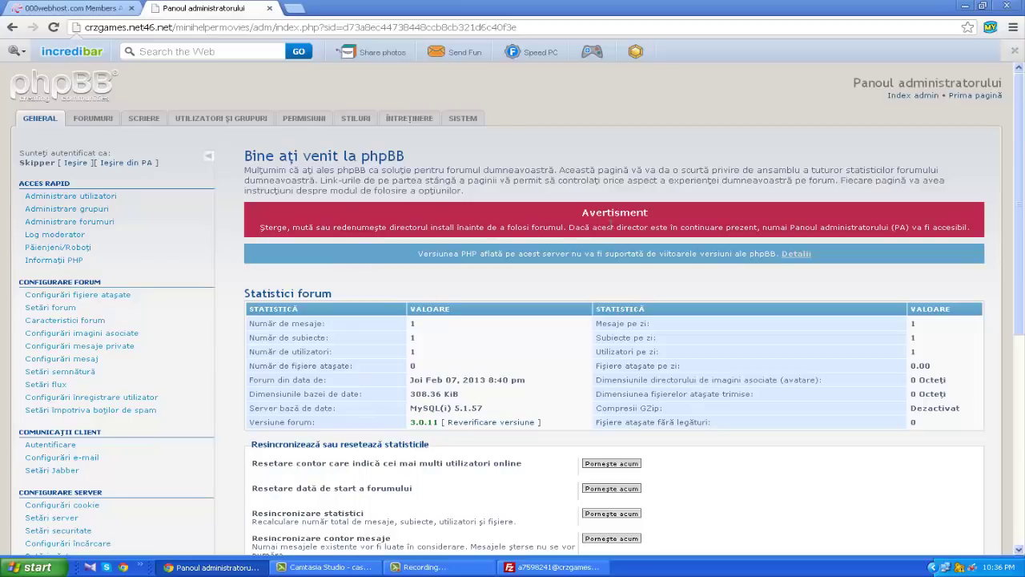
double_click(585, 212)
left_click(665, 223)
left_click(552, 567)
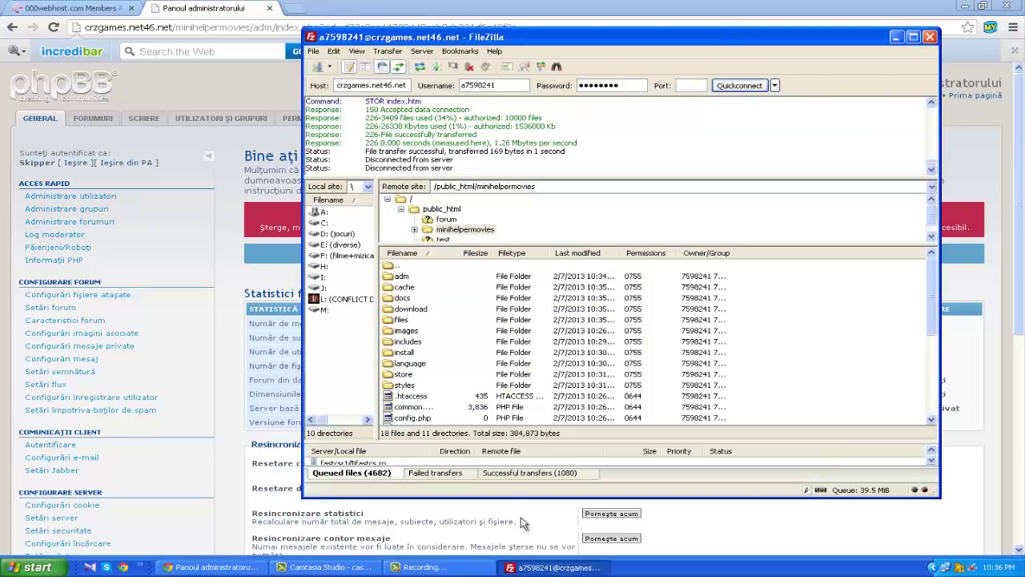
Rename the install folder in minihelpermovies to backup
right_click(410, 353)
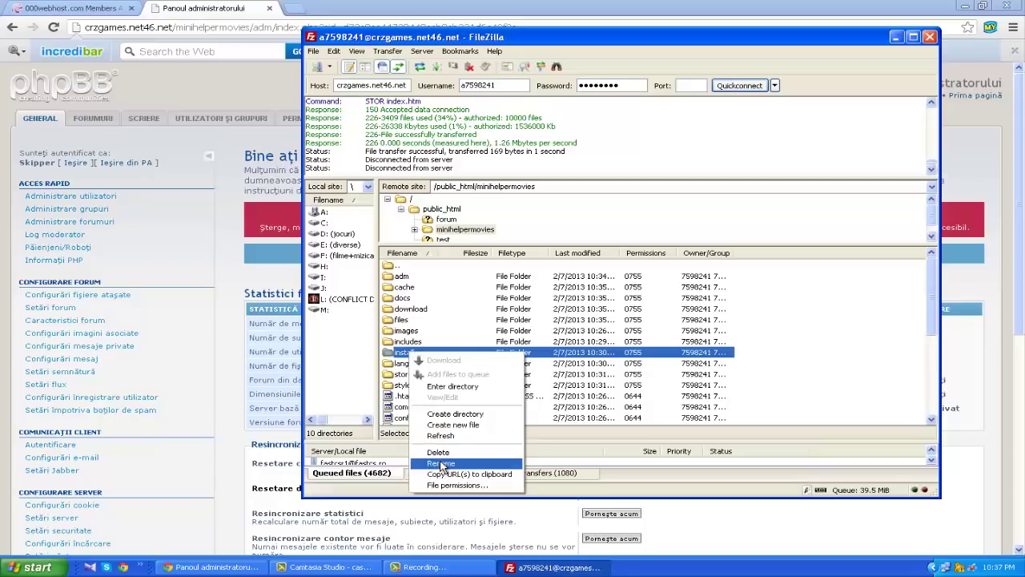
left_click(440, 463)
type("back")
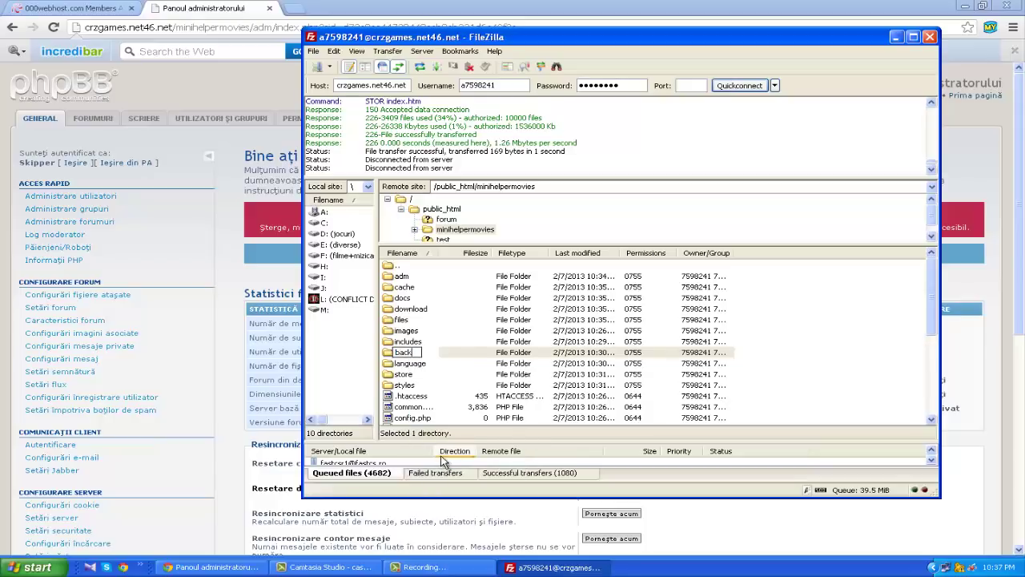
type("up")
key("Return")
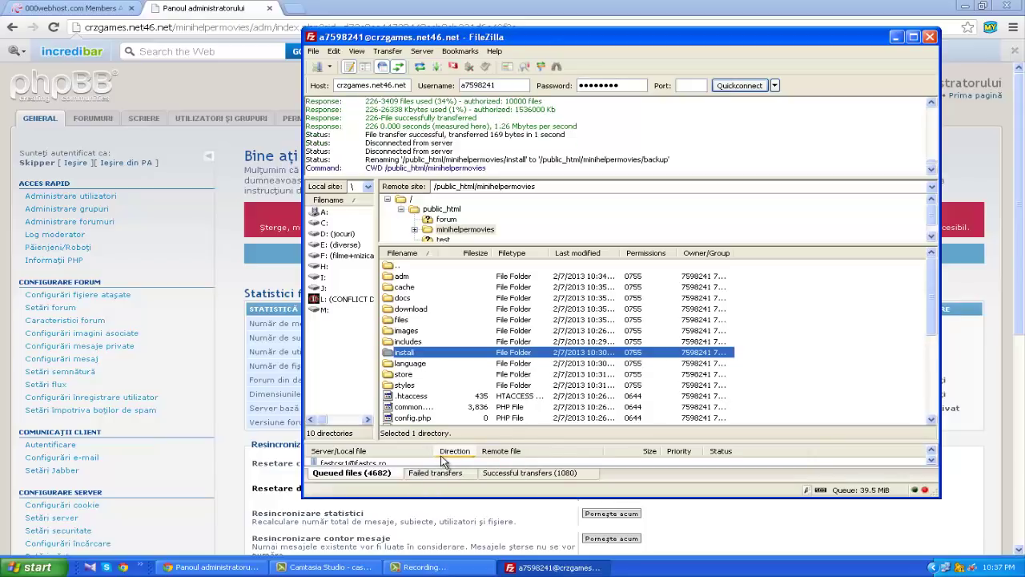
Reconnect, reopen public_html/minihelpermovies, rename install to backup again, and reload the admin panel
left_click(738, 85)
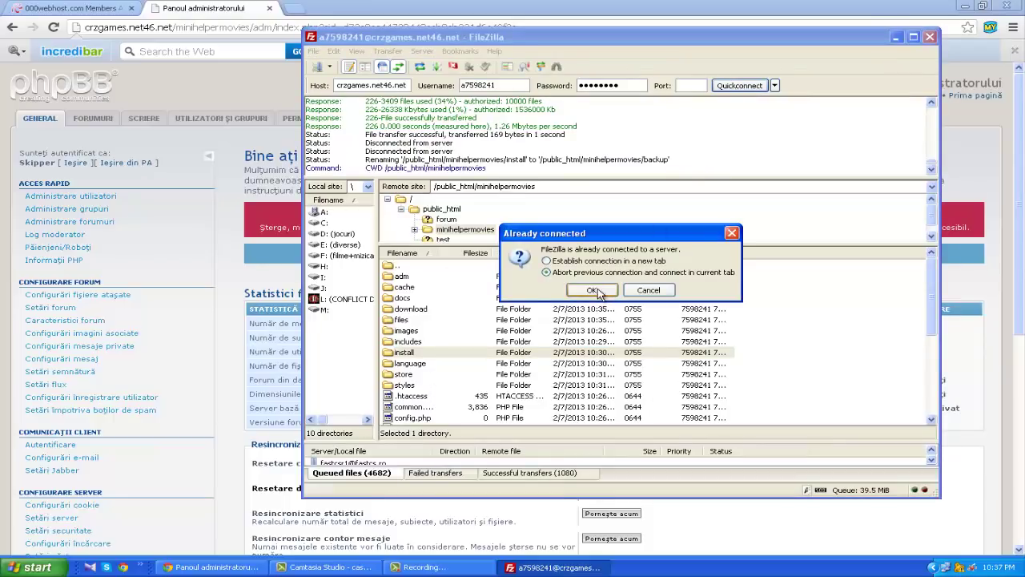
left_click(592, 290)
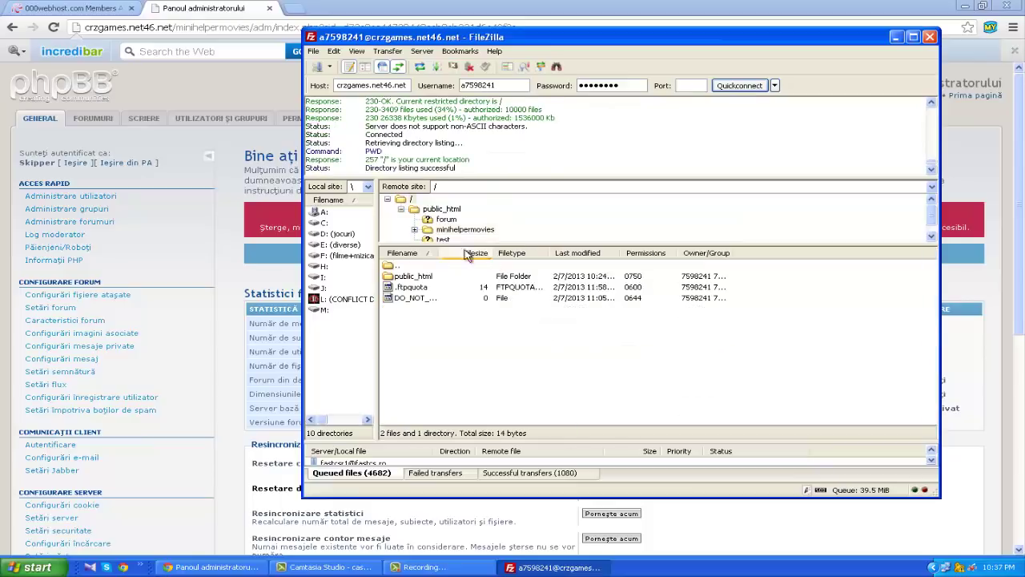
double_click(414, 277)
double_click(418, 288)
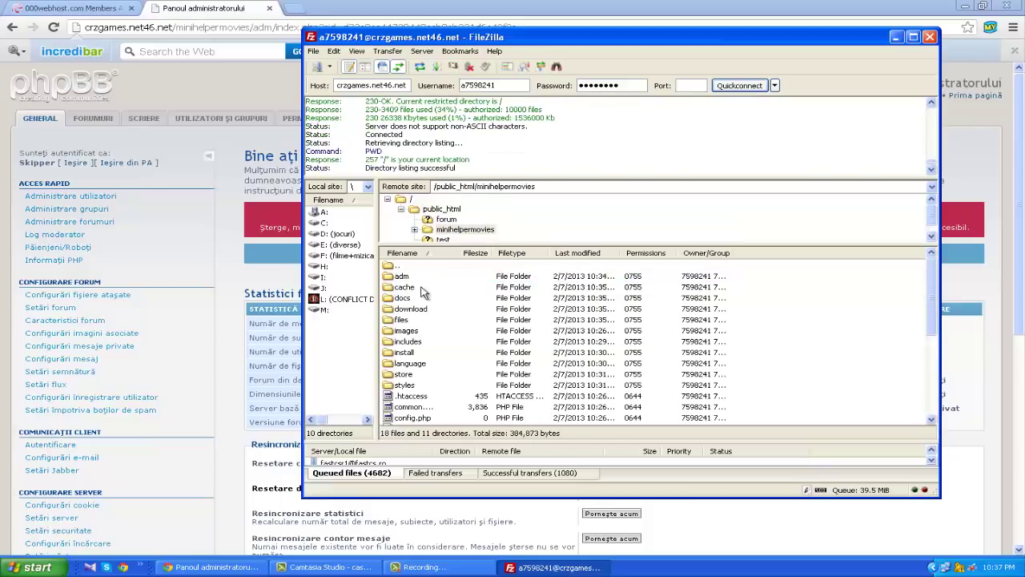
right_click(417, 358)
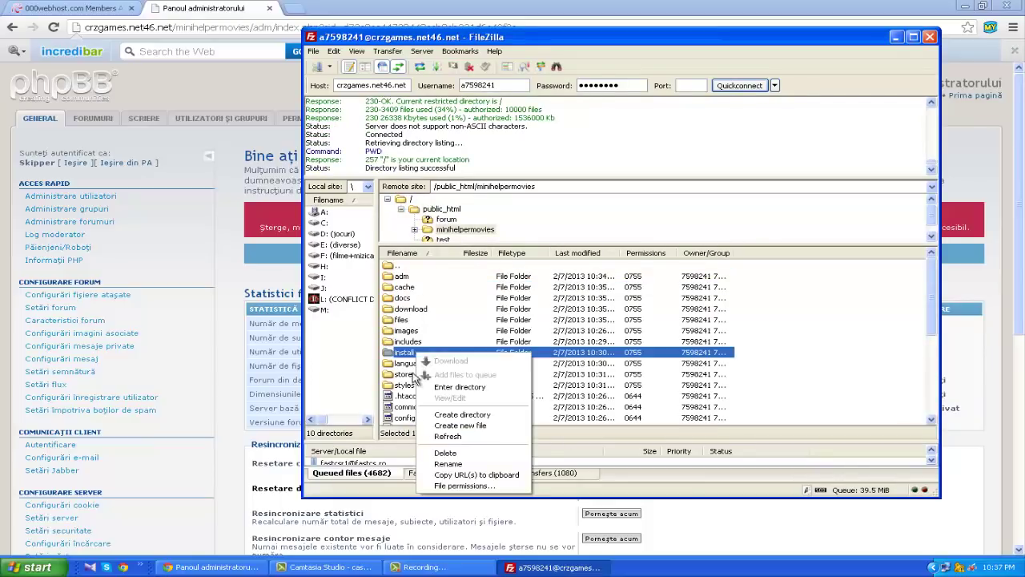
left_click(437, 466)
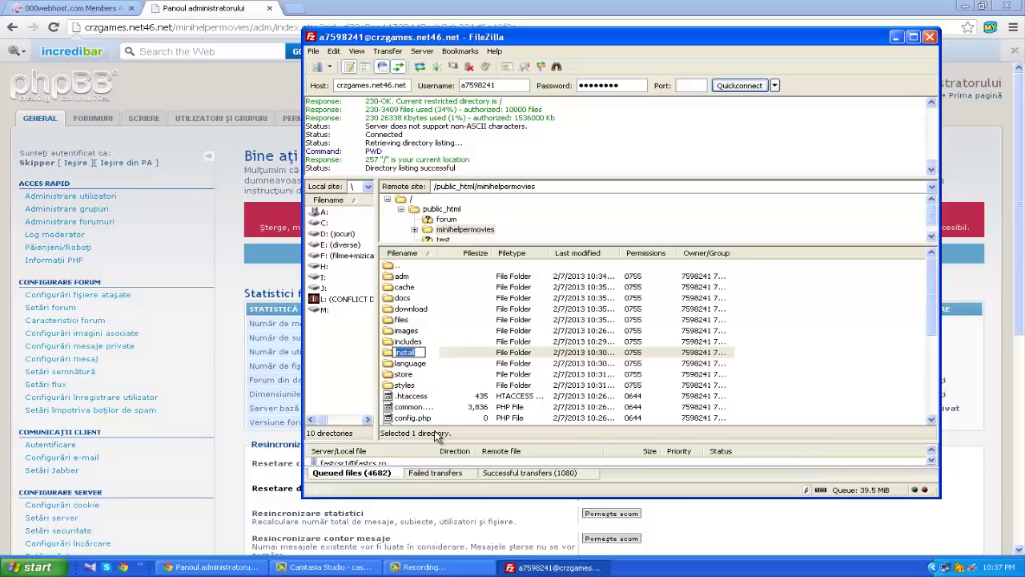
type("backup")
key("Return")
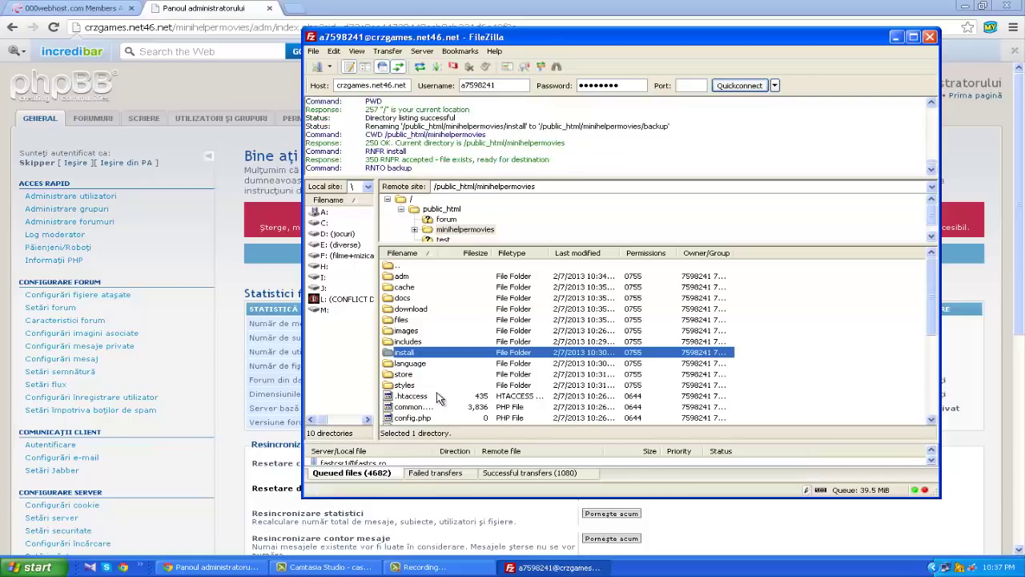
left_click(356, 8)
left_click(53, 27)
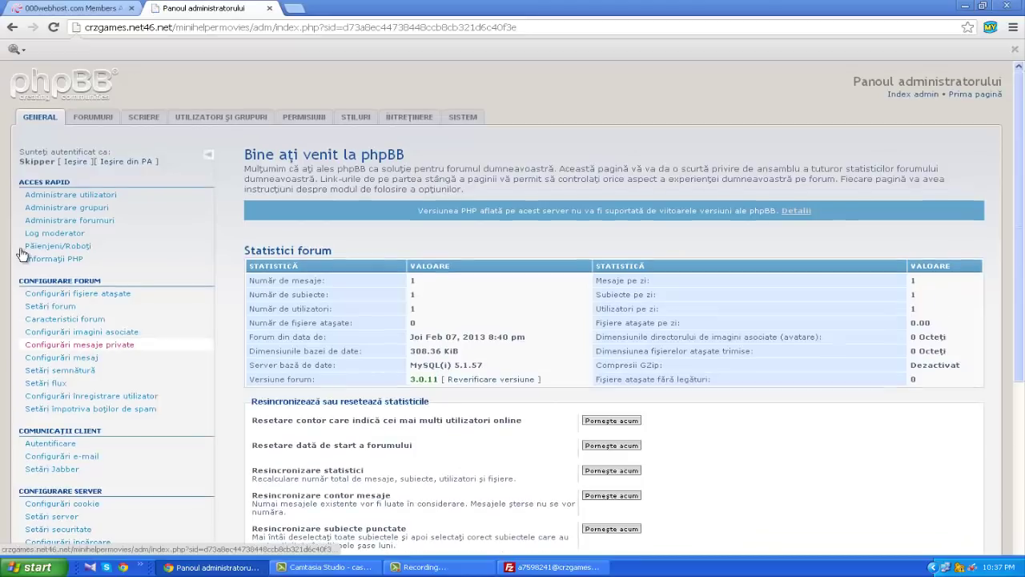